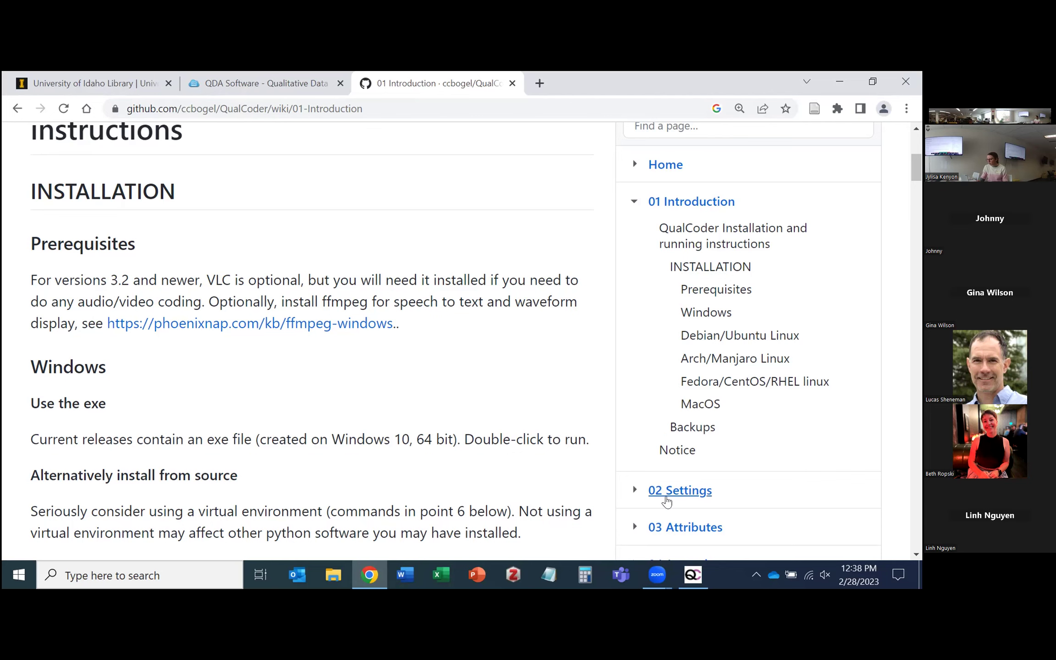
Switch to QualCoder and review the action log's settings and project summary for TestProject2.qda
{"action": "left_click", "coordinate": [694, 579]}
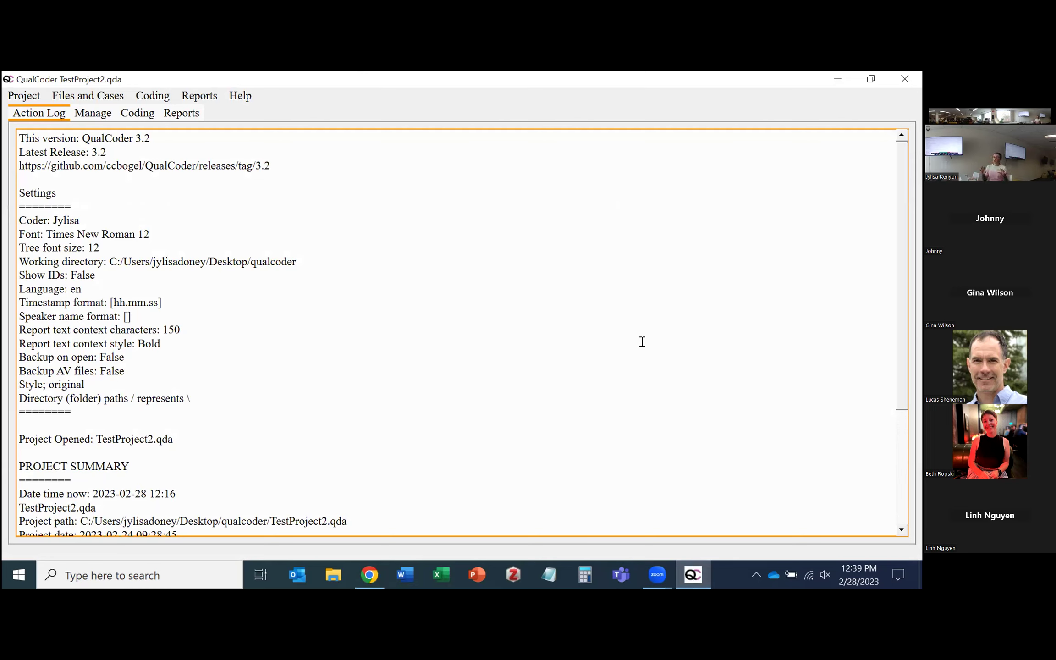
{"action": "scroll", "coordinate": [369, 386], "scroll_direction": "down", "scroll_amount": 4}
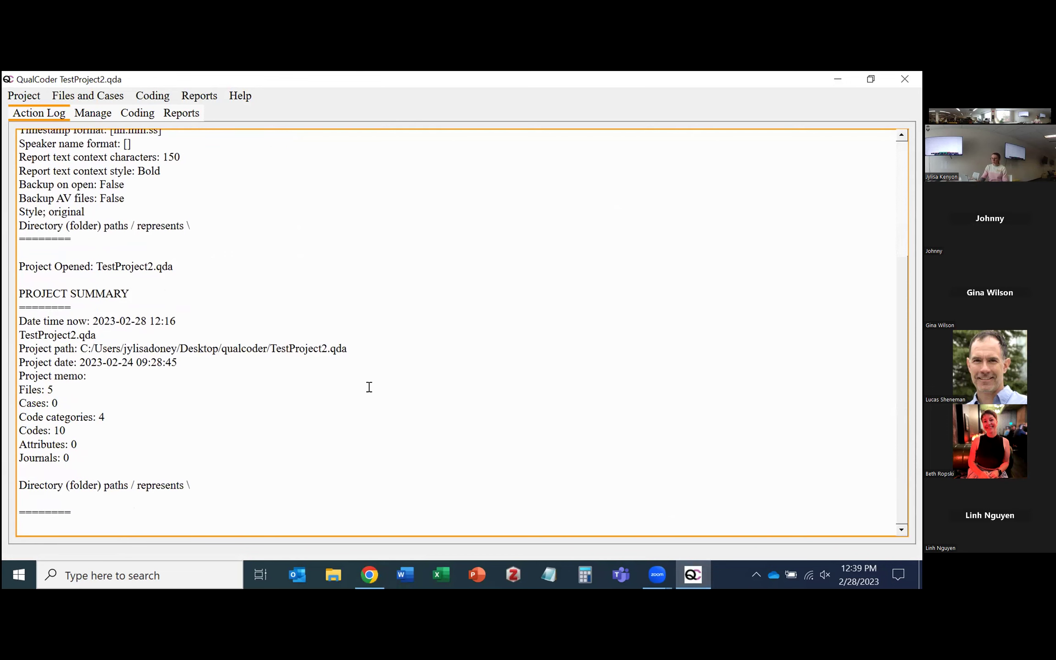
{"action": "scroll", "coordinate": [369, 387], "scroll_direction": "up", "scroll_amount": 4}
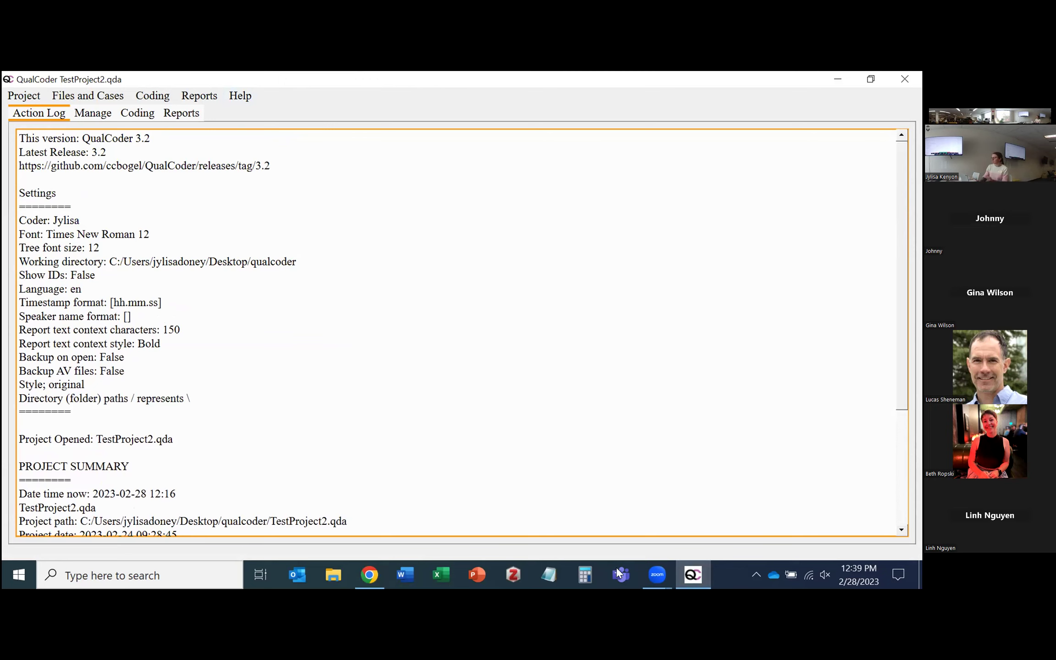
{"action": "left_click", "coordinate": [721, 564]}
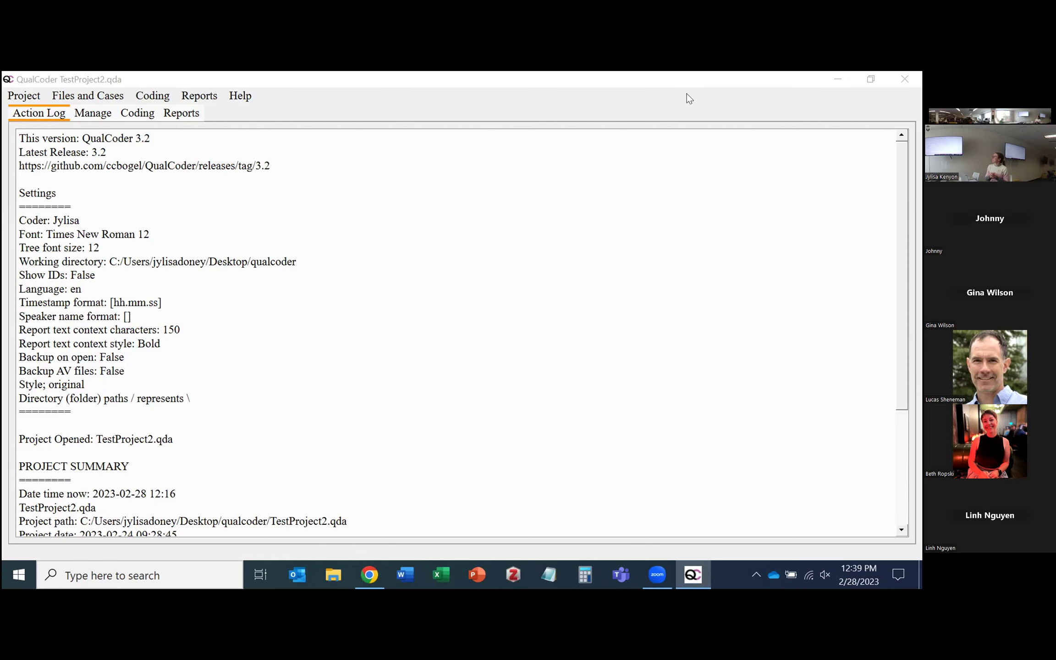
{"action": "left_click", "coordinate": [870, 78]}
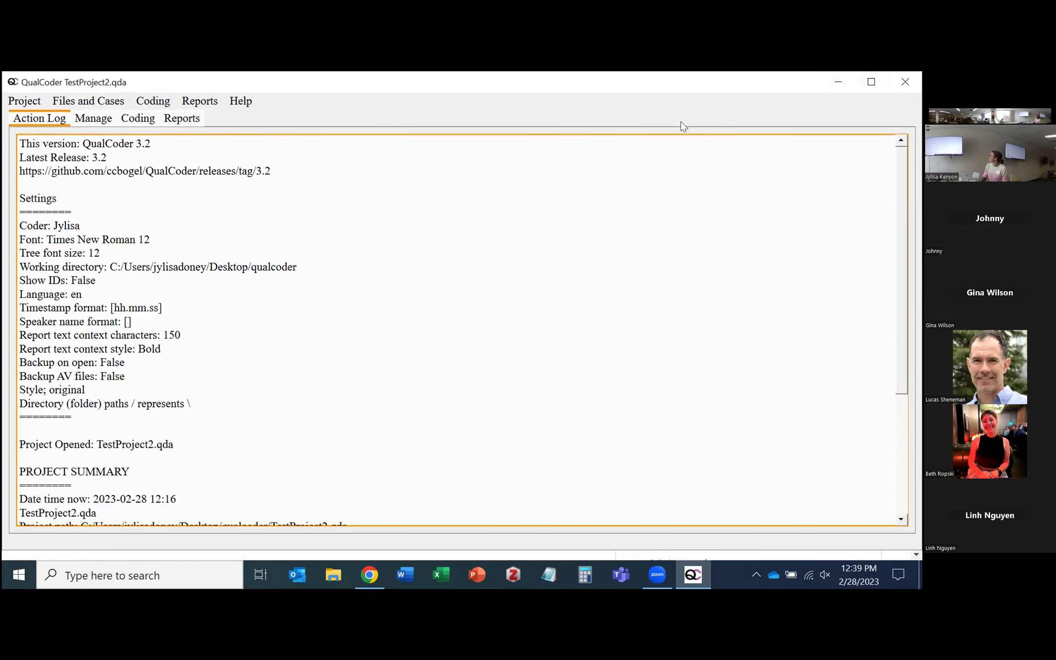
{"action": "left_click", "coordinate": [871, 80]}
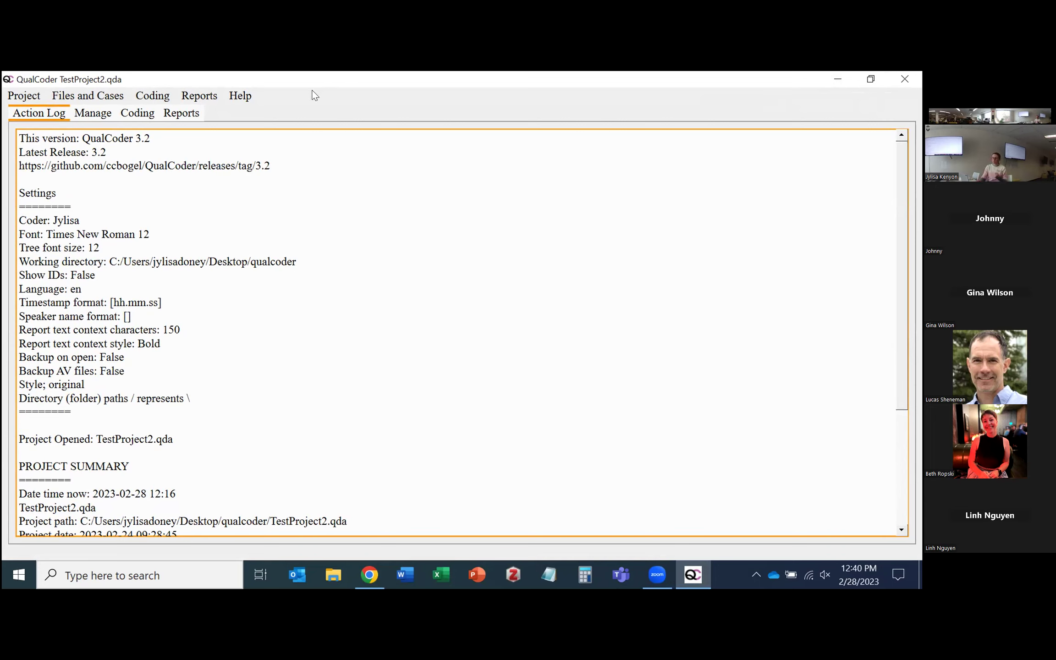
{"action": "left_click", "coordinate": [26, 96]}
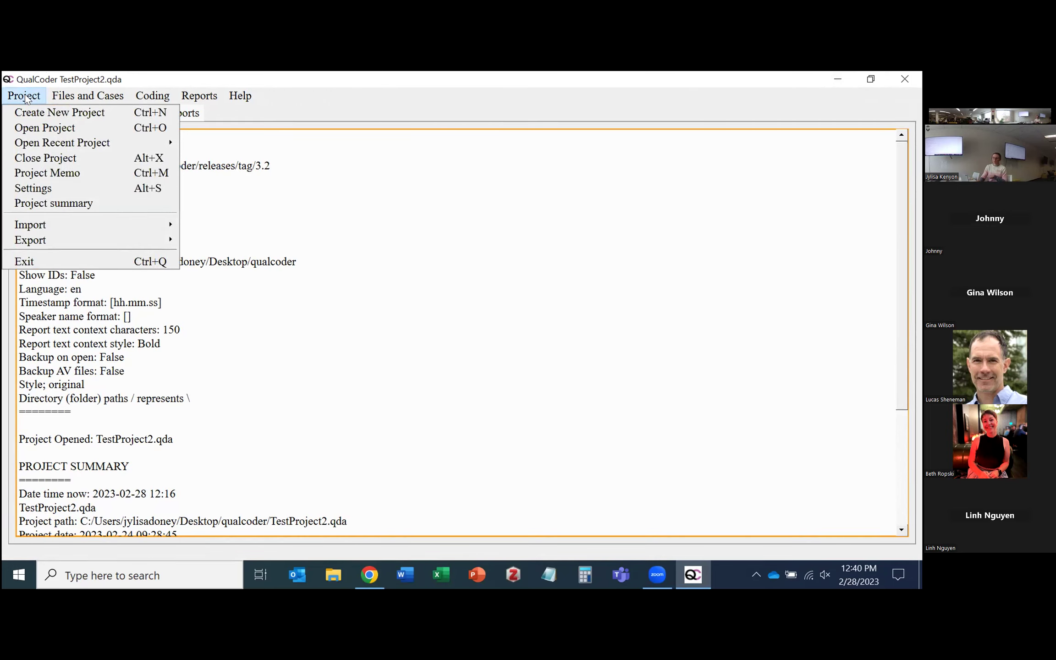
{"action": "left_click", "coordinate": [25, 95]}
{"action": "left_click", "coordinate": [26, 96]}
{"action": "left_click", "coordinate": [345, 84]}
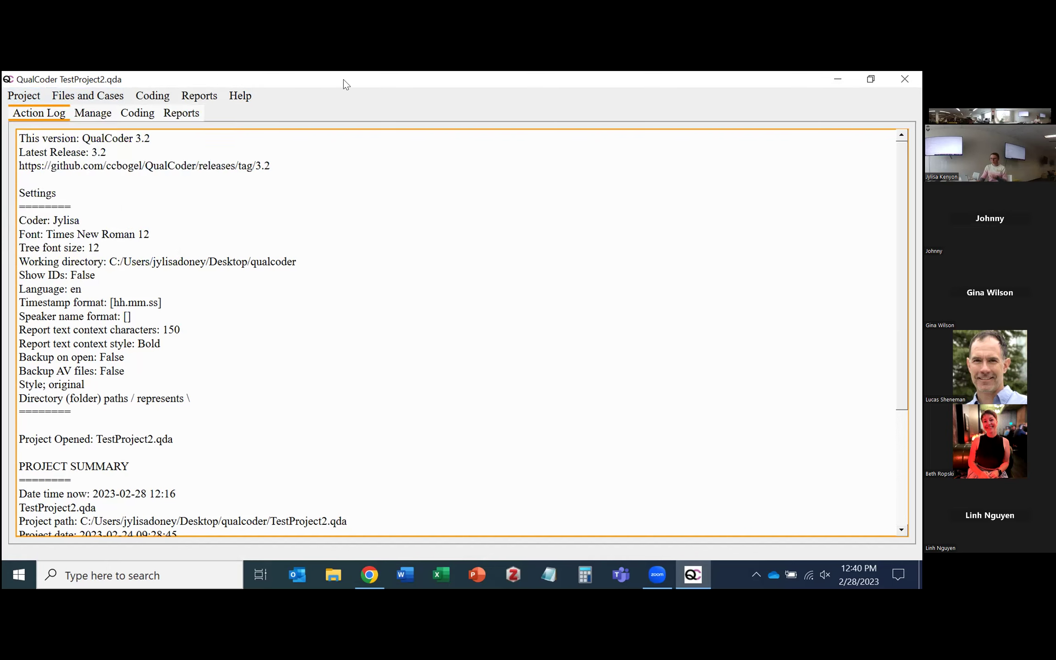
View the project memo of TestProject2.qda and close it without adding any text
{"action": "left_click", "coordinate": [25, 97]}
{"action": "left_click", "coordinate": [47, 173]}
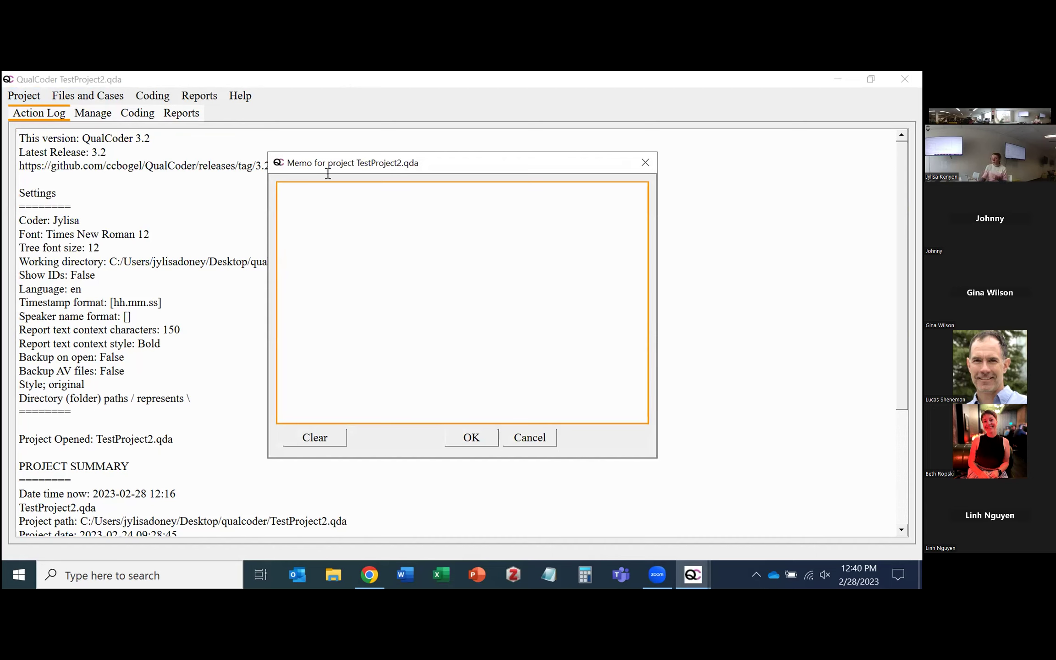
{"action": "left_click", "coordinate": [645, 163]}
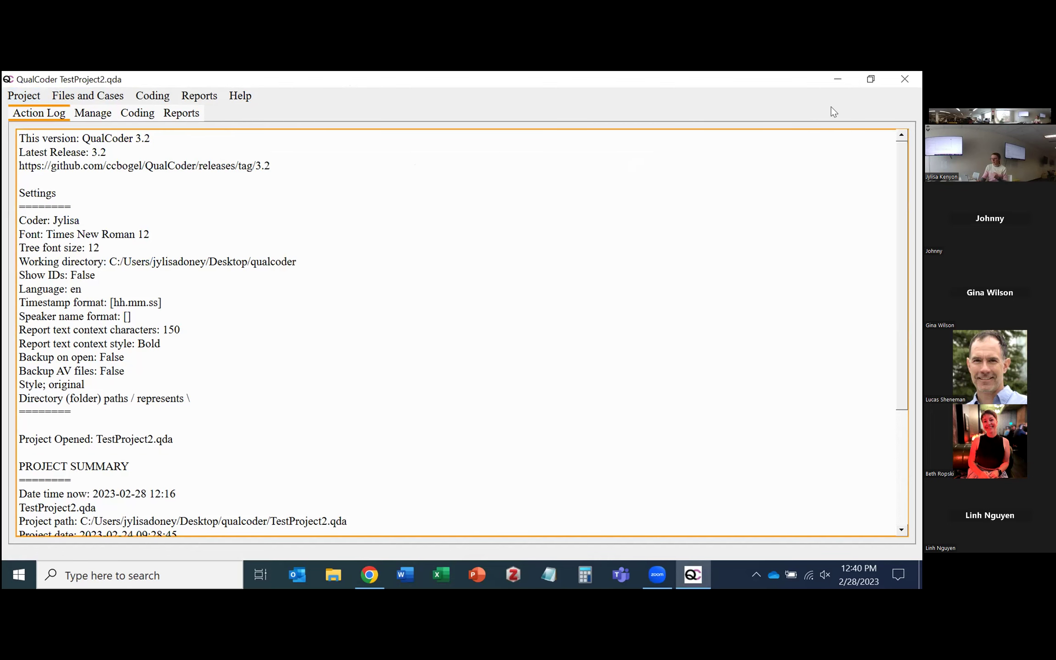
Switch to File Explorer and browse the Desktop's qualcoder folder down to the documents folder inside TestProject2.qda
{"action": "left_click", "coordinate": [841, 79]}
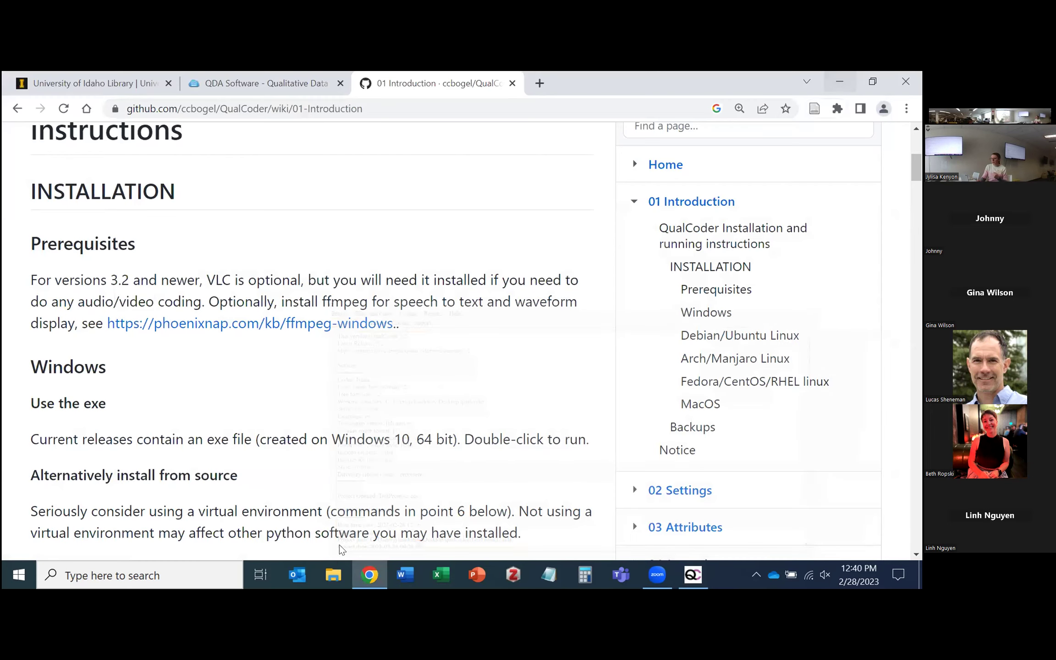
{"action": "left_click", "coordinate": [328, 574]}
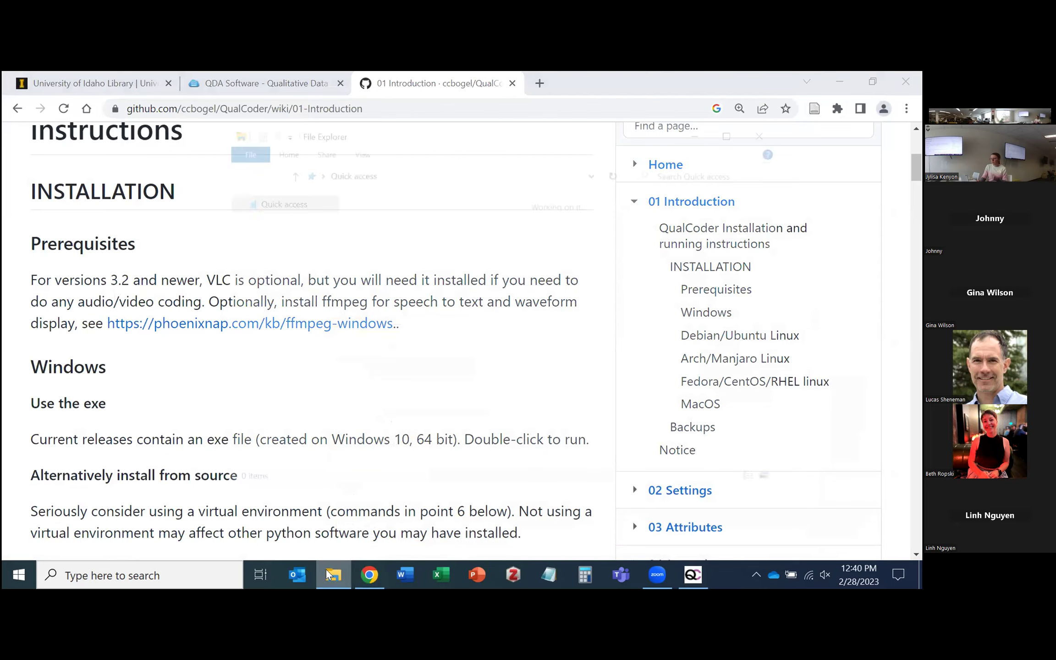
{"action": "left_click", "coordinate": [840, 77]}
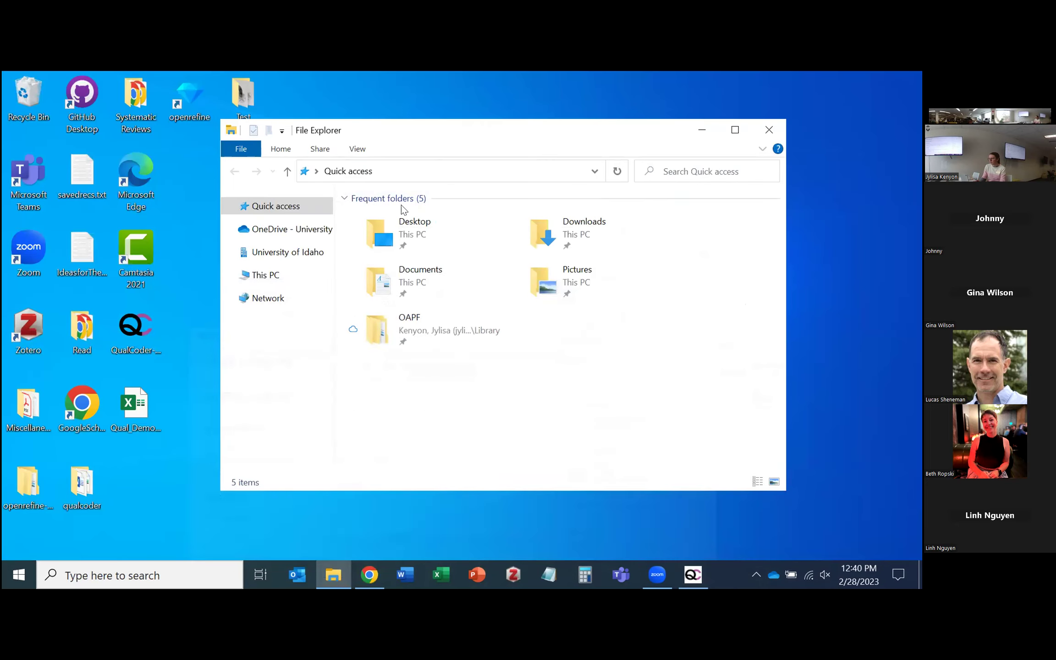
{"action": "double_click", "coordinate": [432, 223]}
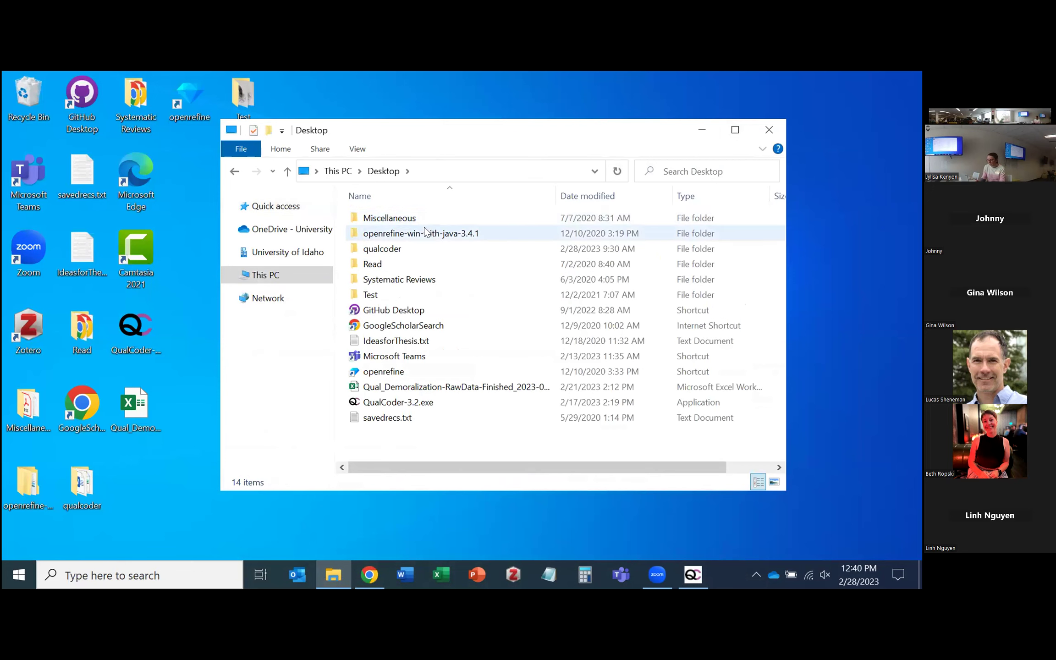
{"action": "double_click", "coordinate": [391, 250]}
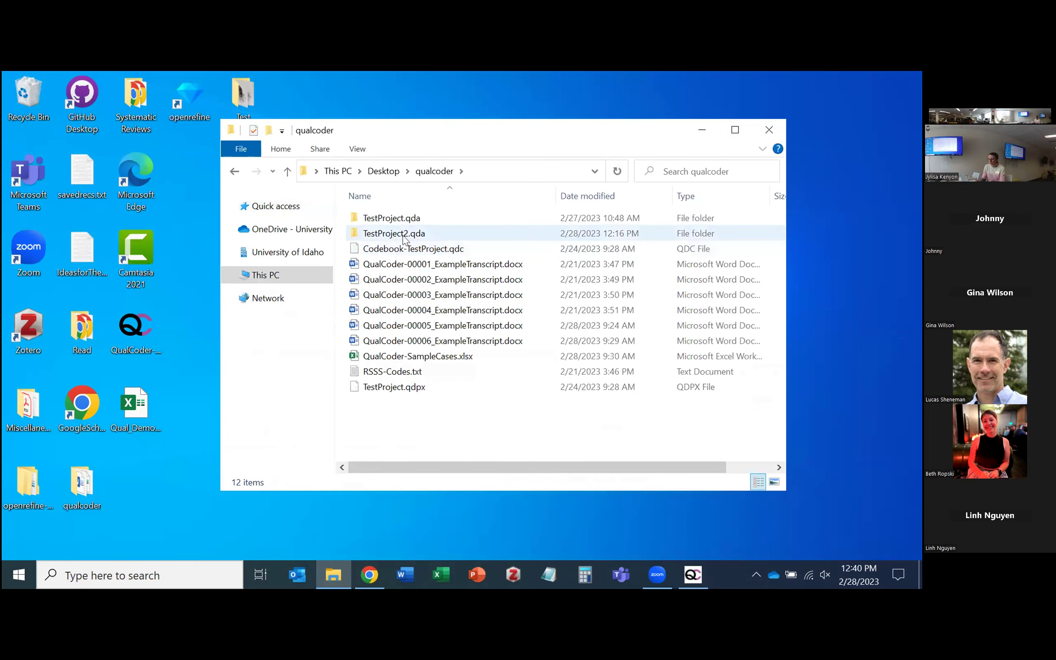
{"action": "double_click", "coordinate": [394, 234]}
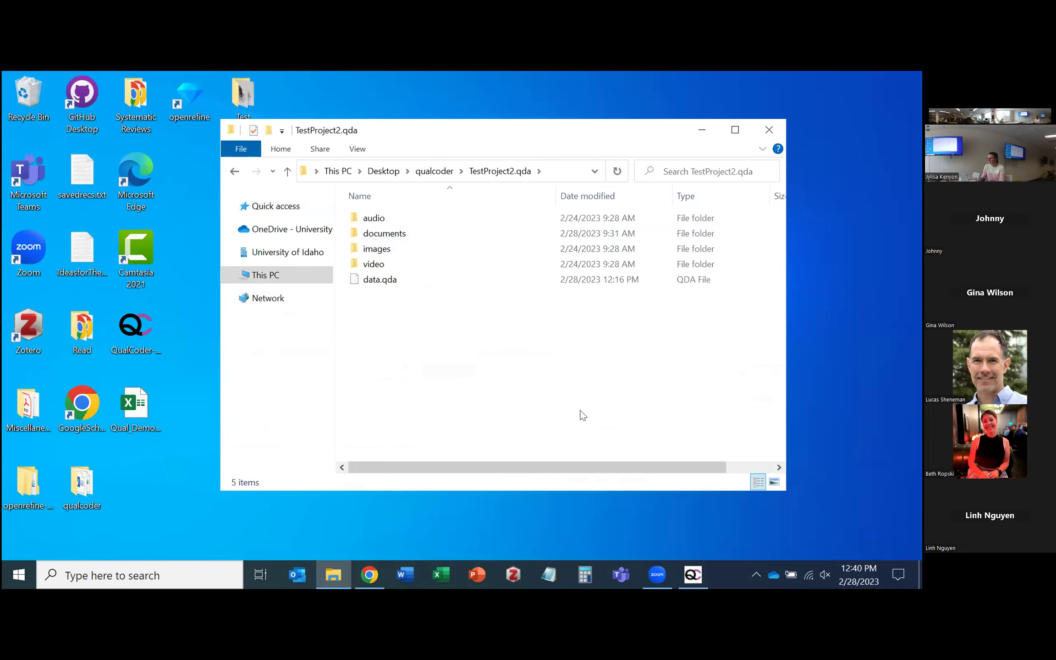
{"action": "double_click", "coordinate": [386, 235]}
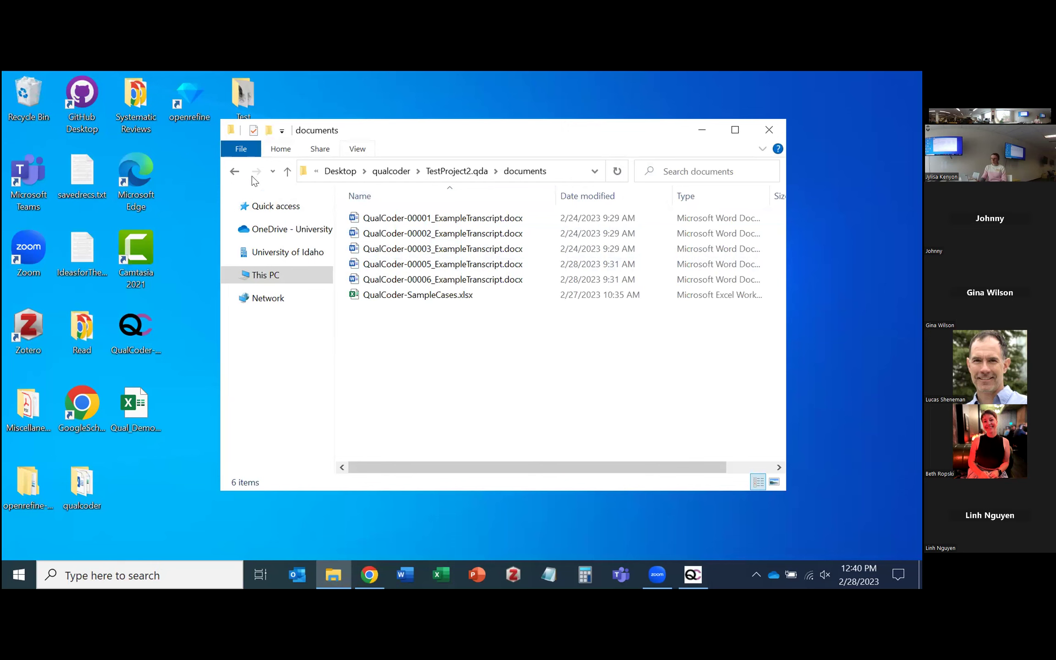
Go back up to the qualcoder folder to view its project files, and minimize File Explorer
{"action": "left_click", "coordinate": [233, 174]}
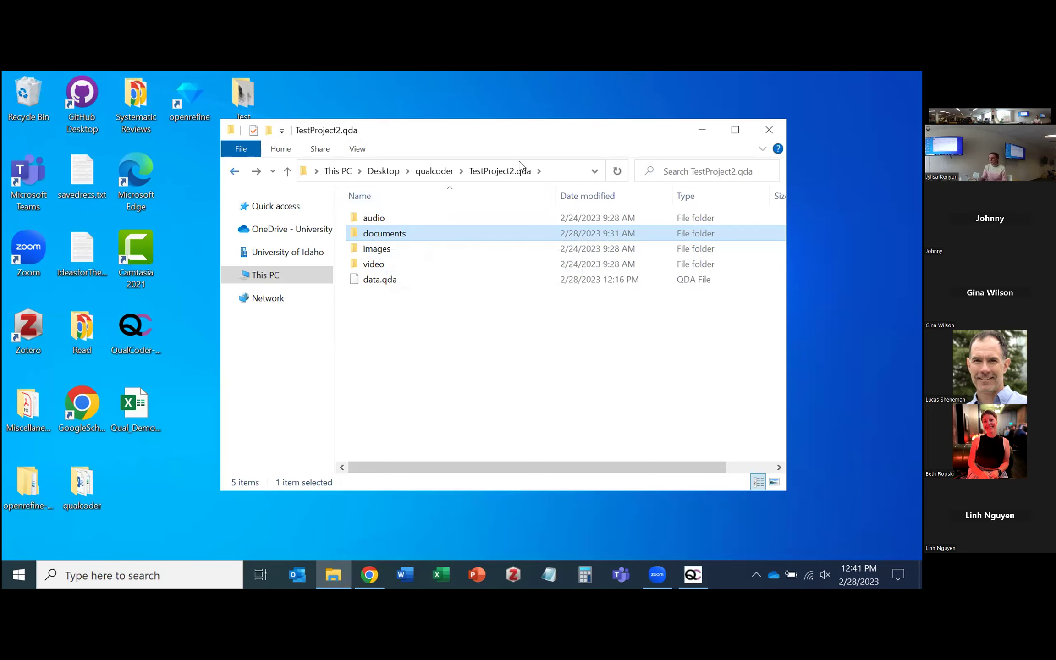
{"action": "left_click", "coordinate": [433, 171]}
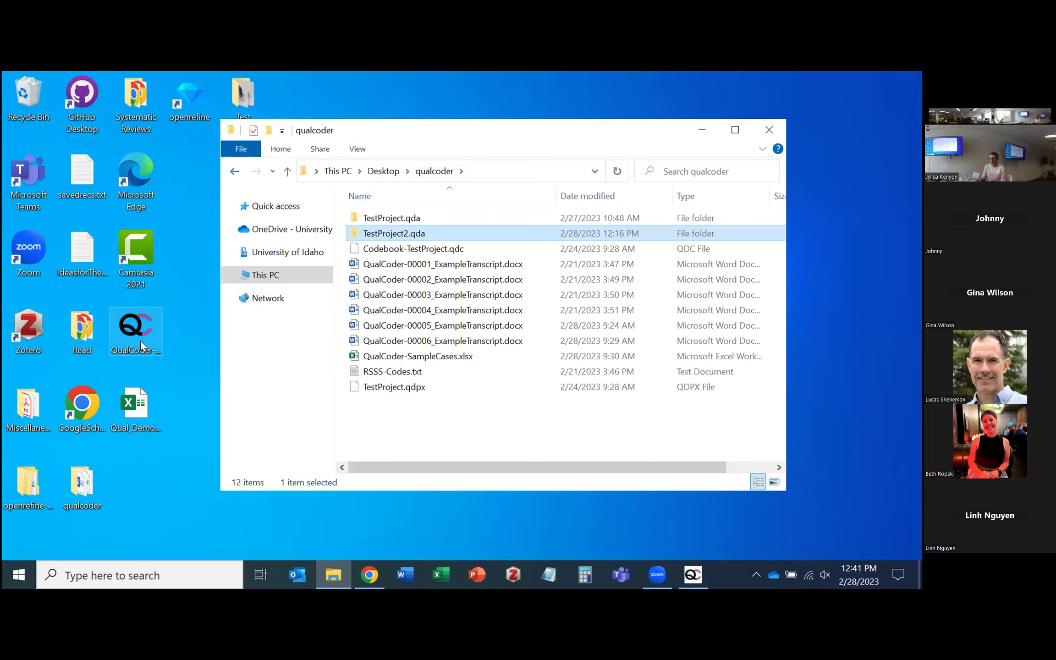
{"action": "left_click", "coordinate": [702, 129]}
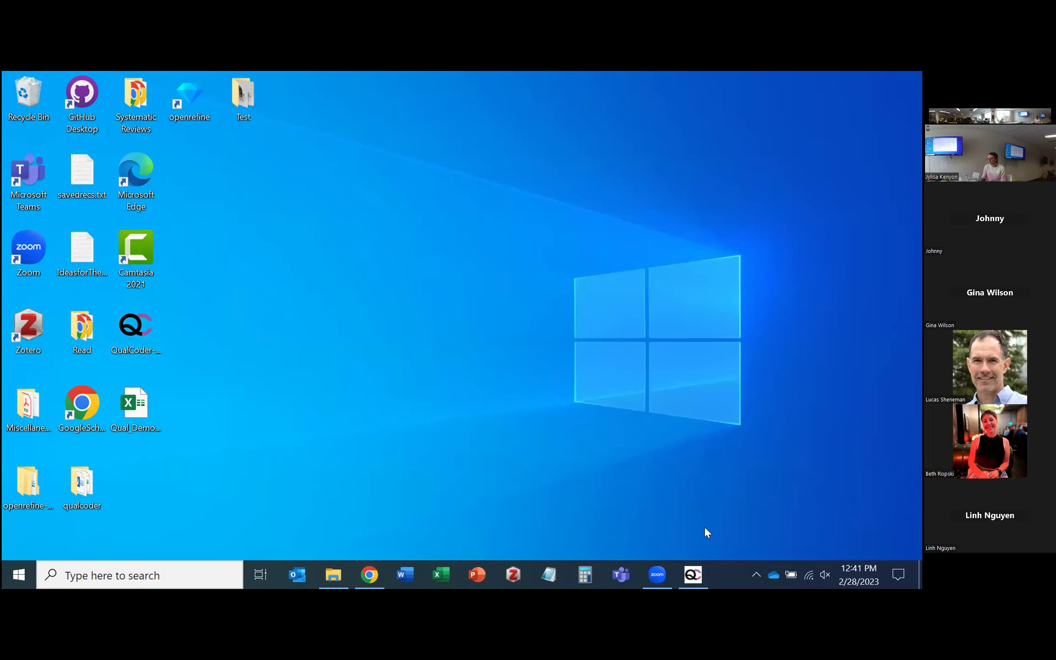
Return to QualCoder and review the coder, font, report, backup and default directory settings, closing them without changes
{"action": "left_click", "coordinate": [693, 574]}
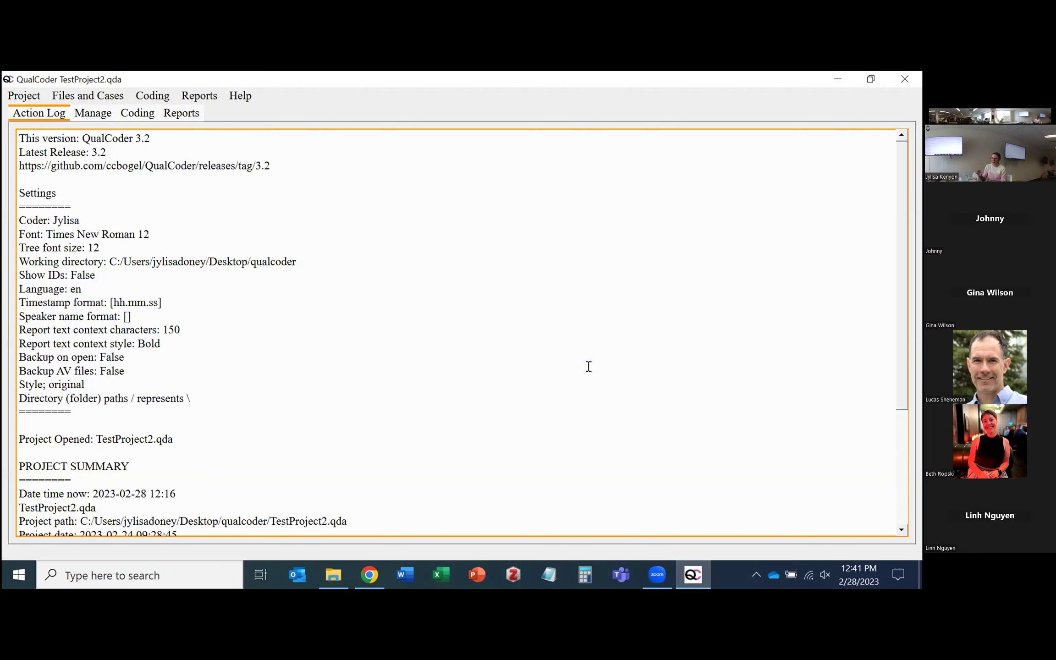
{"action": "left_click", "coordinate": [24, 95]}
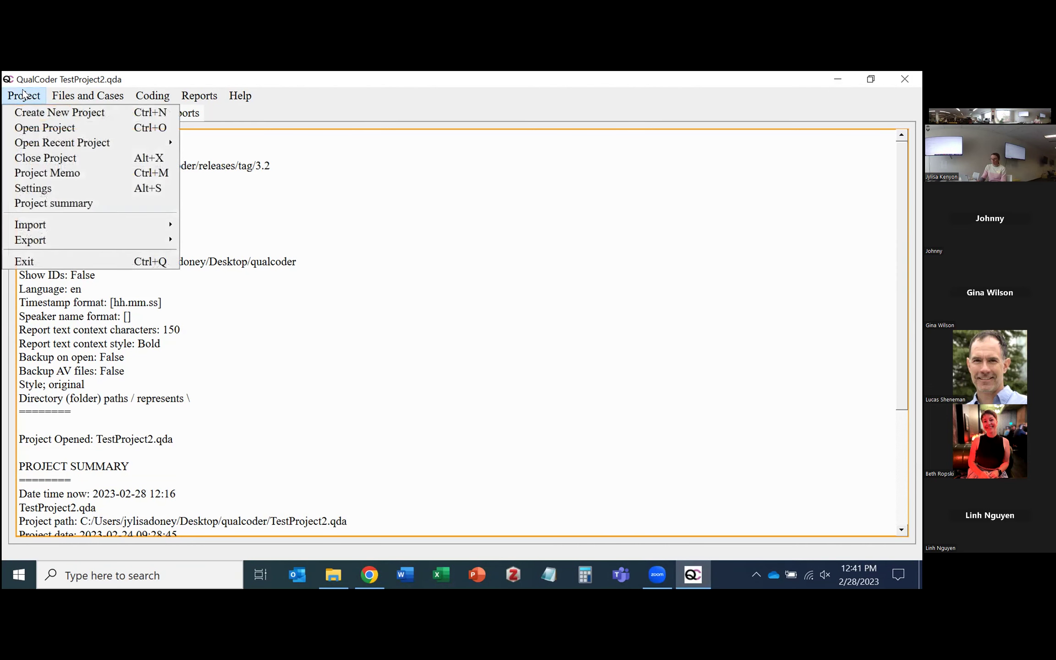
{"action": "left_click", "coordinate": [33, 188]}
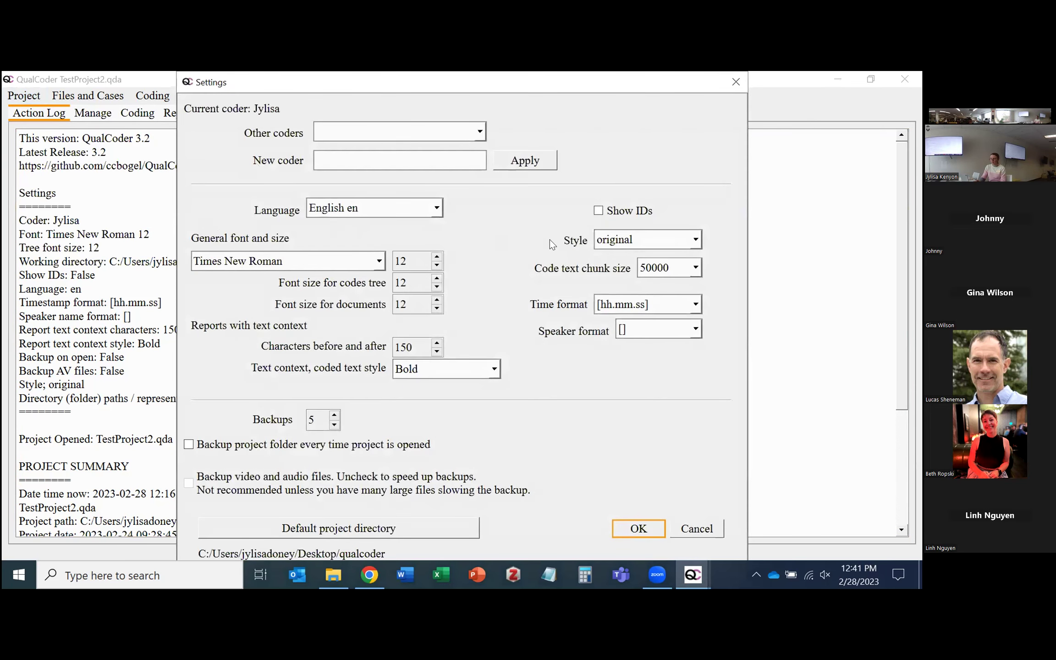
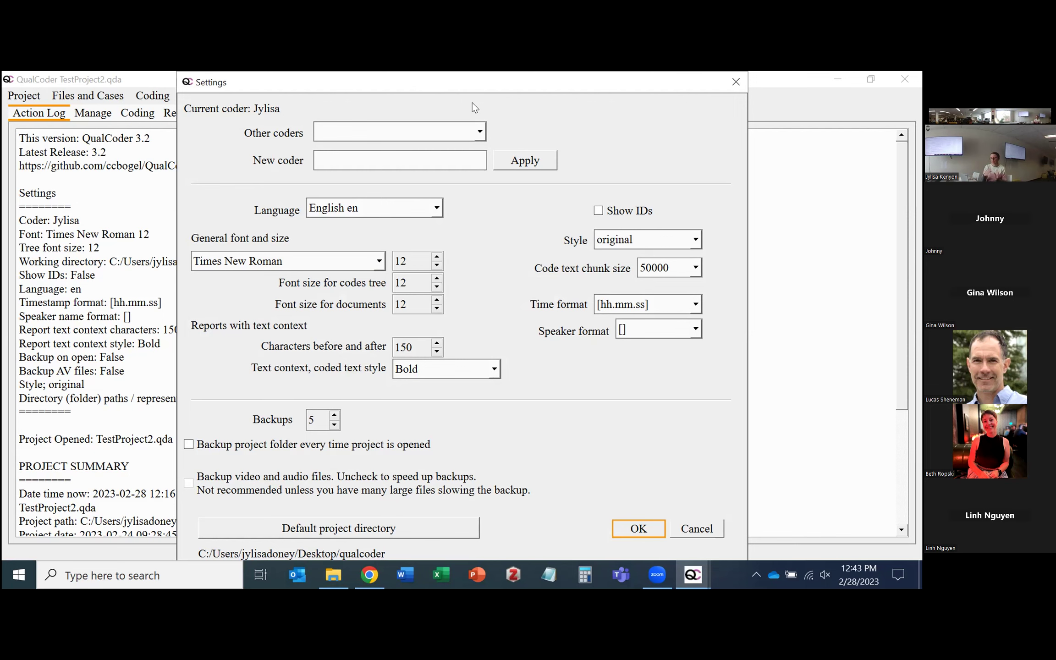
{"action": "left_click", "coordinate": [732, 81]}
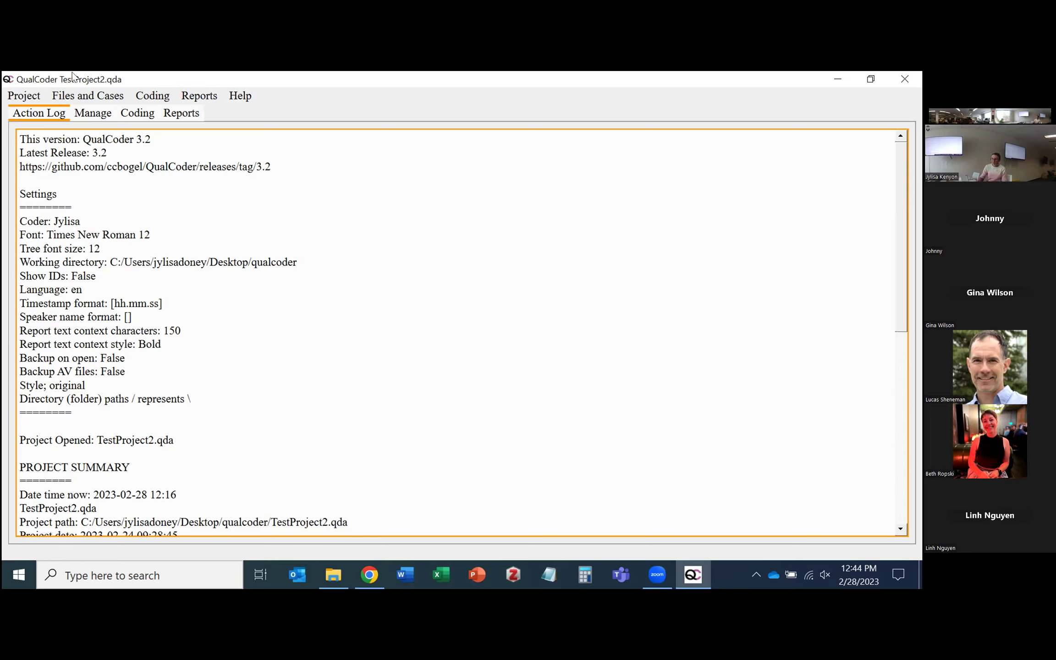
Import the survey file QualCoder-SampleCases.xlsx from the qualcoder folder, accepting the proposed column types
{"action": "left_click", "coordinate": [22, 102]}
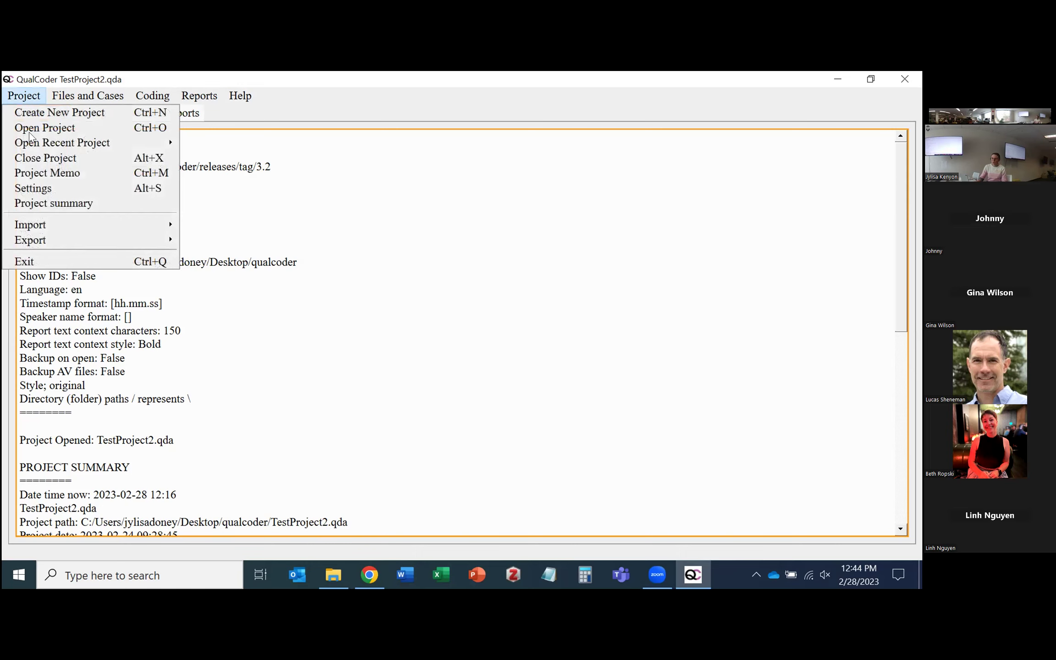
{"action": "mouse_move", "coordinate": [56, 225]}
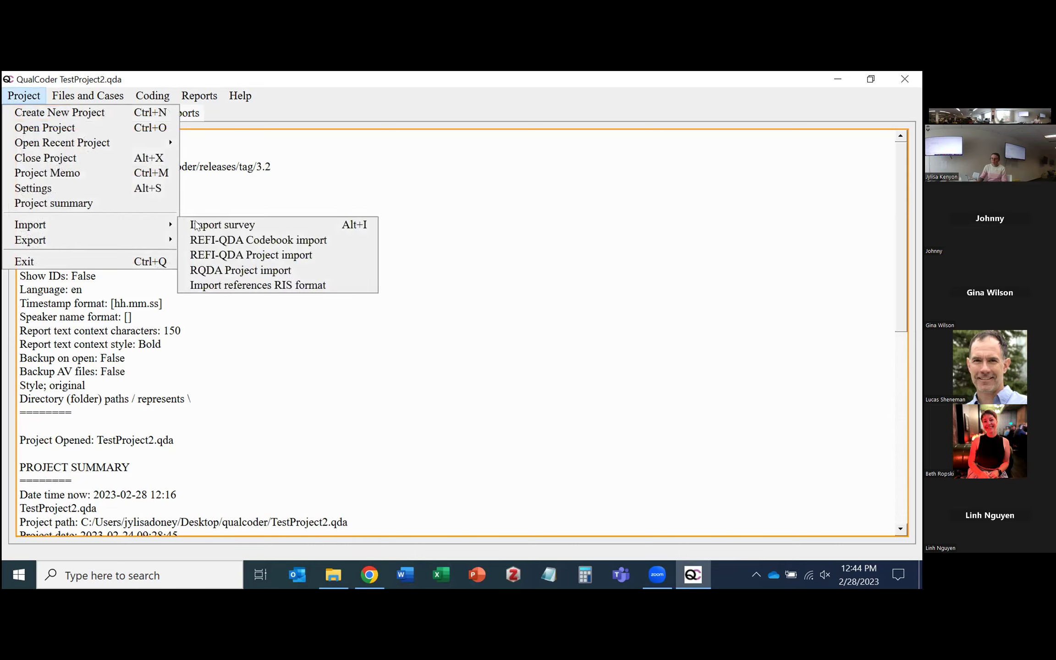
{"action": "left_click", "coordinate": [243, 225]}
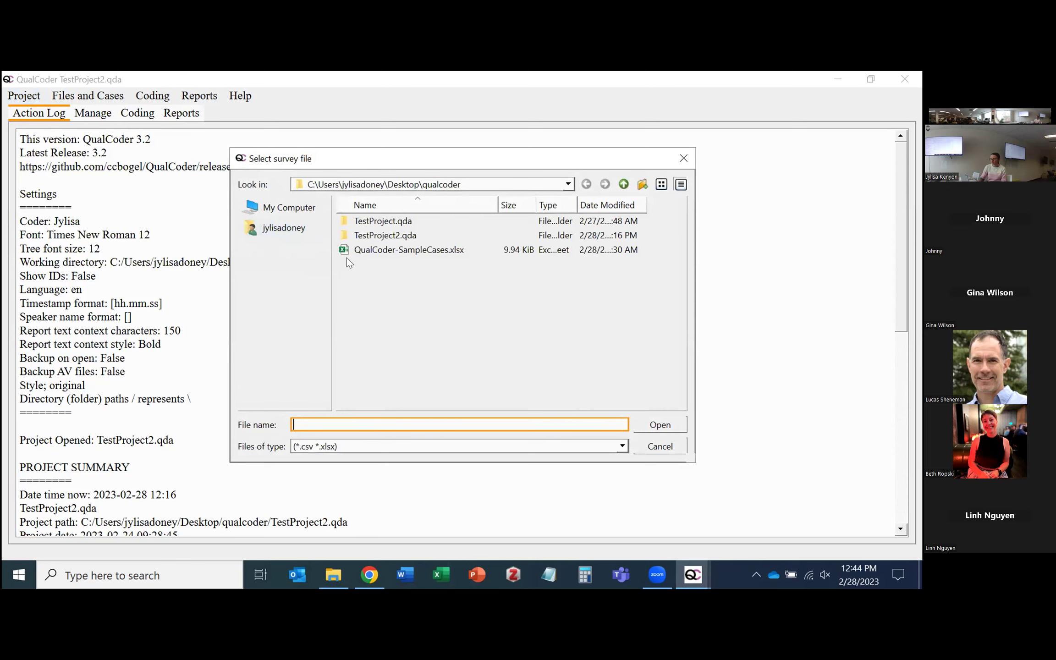
{"action": "left_click", "coordinate": [374, 249]}
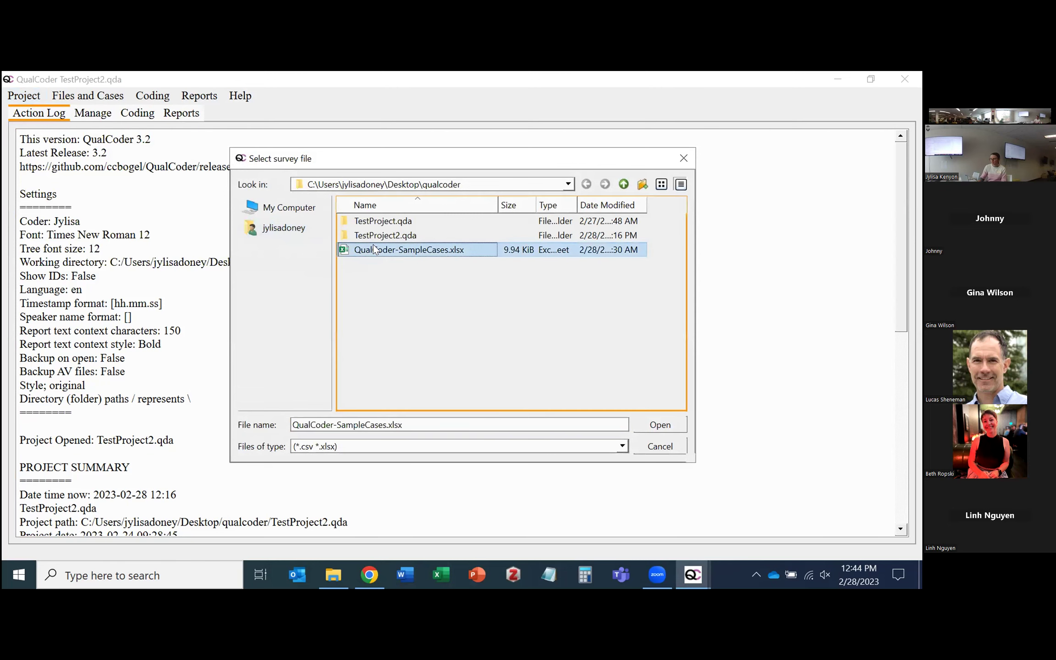
{"action": "left_click", "coordinate": [660, 425]}
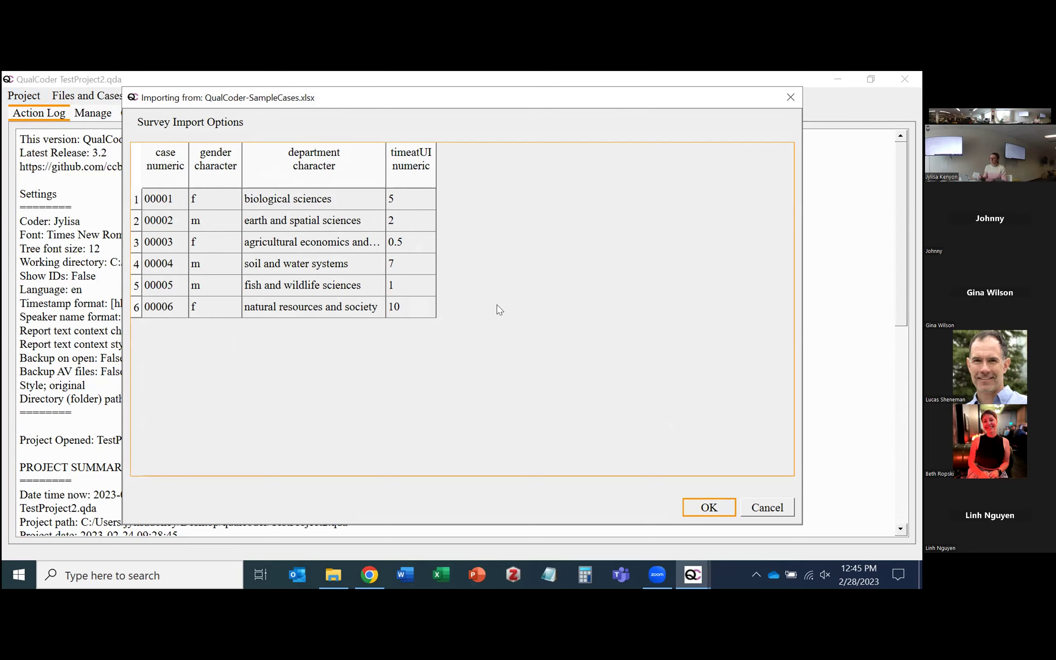
{"action": "left_click", "coordinate": [709, 507]}
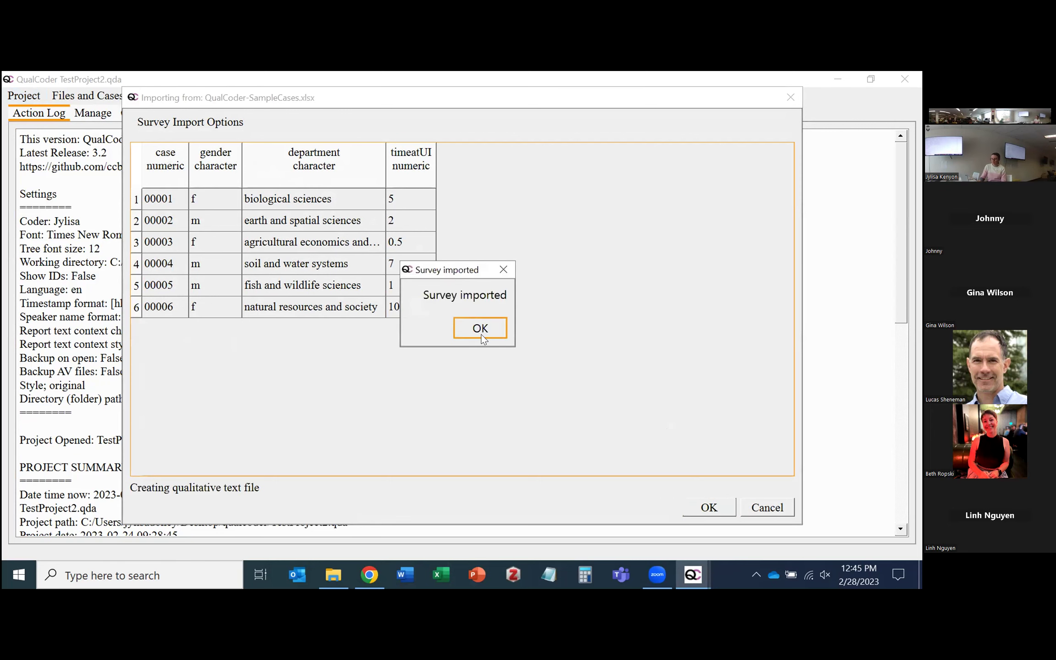
{"action": "left_click", "coordinate": [481, 337]}
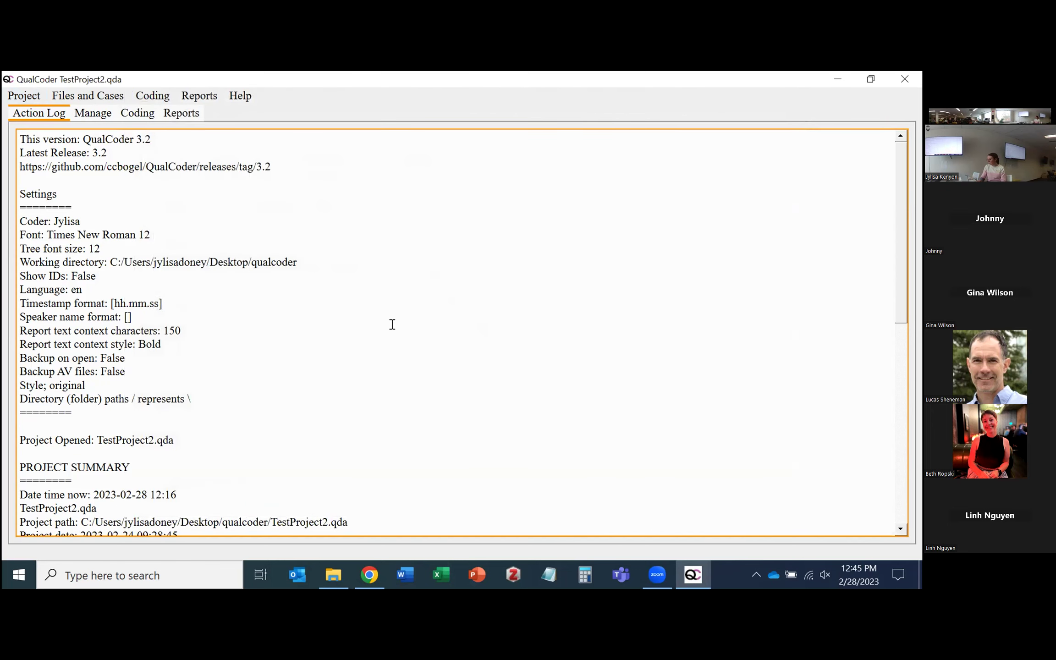
Open the attribute management view to check the attributes imported with the survey
{"action": "left_click", "coordinate": [88, 96]}
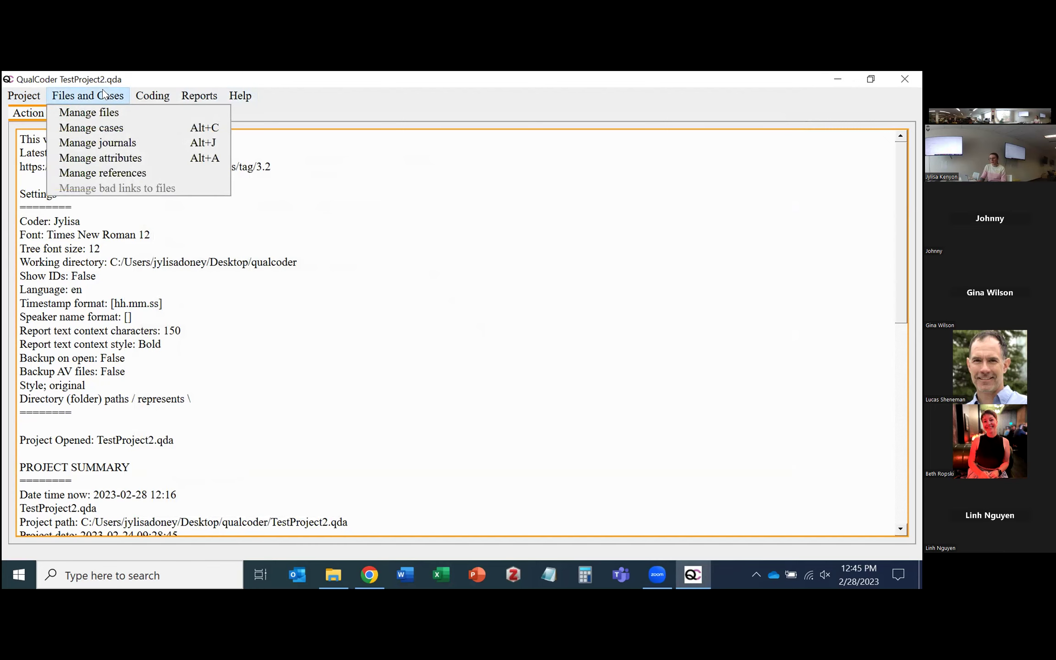
{"action": "left_click", "coordinate": [92, 158]}
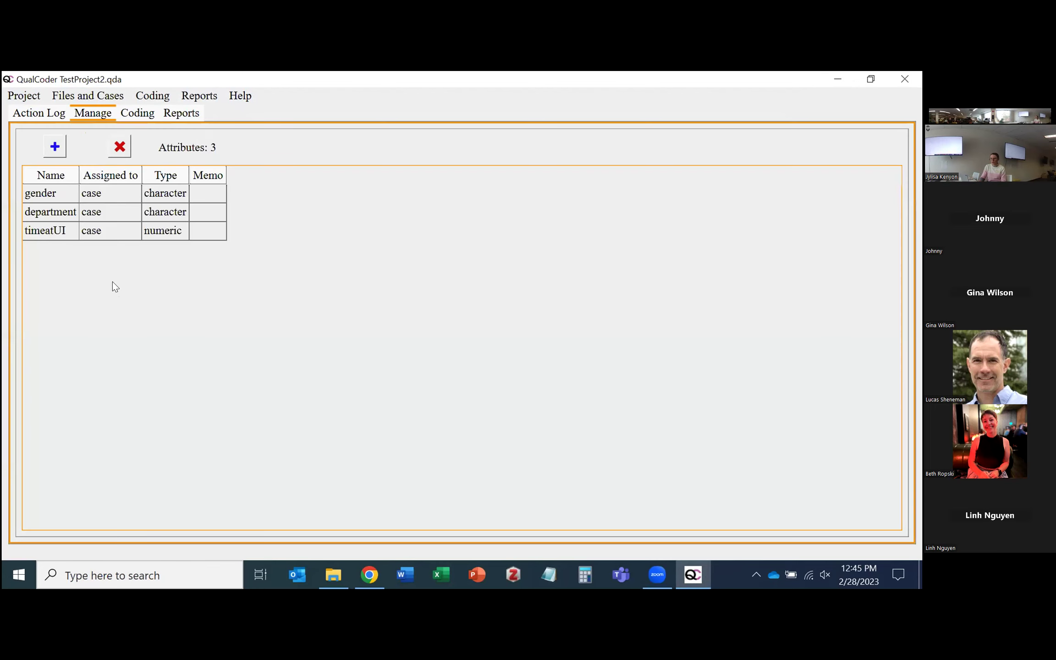
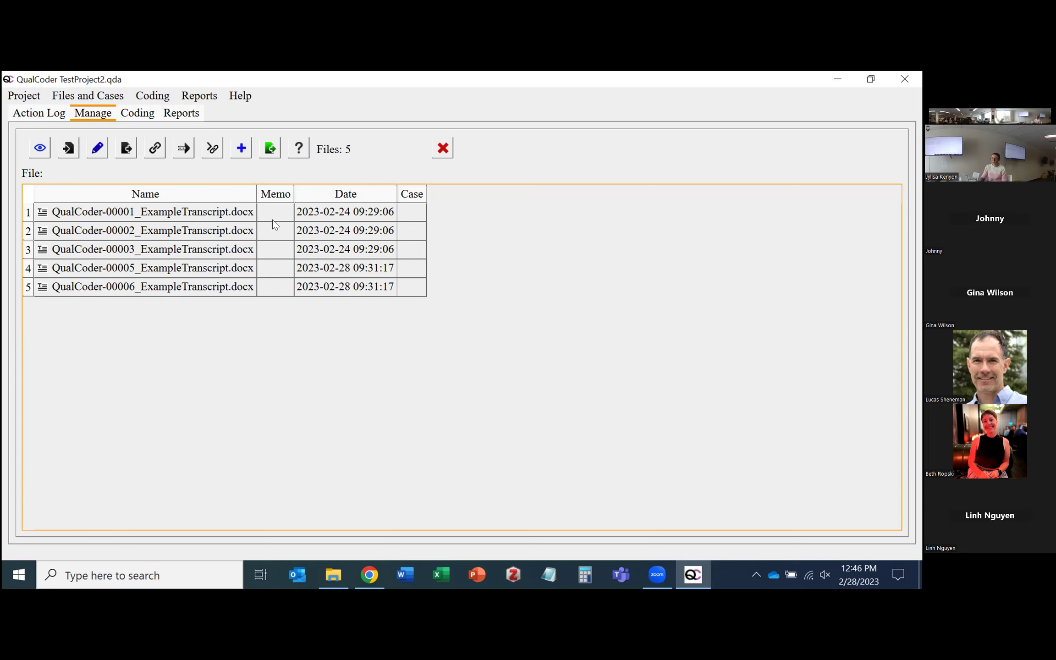
Open the memo for QualCoder-00001_ExampleTranscript.docx to view it, and close it without entering text
{"action": "double_click", "coordinate": [273, 216]}
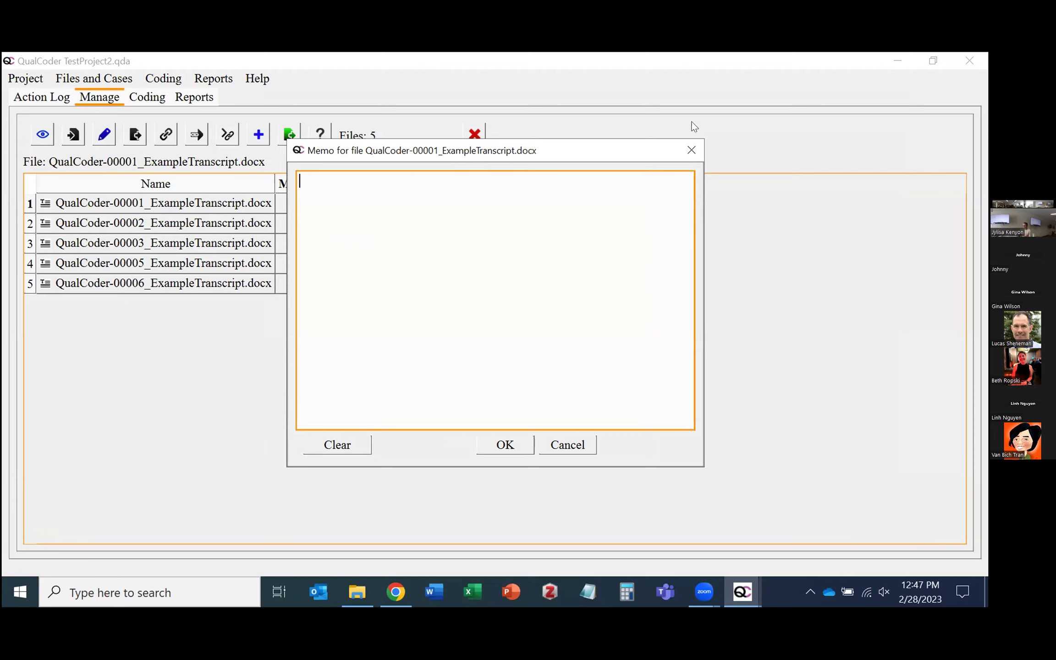
{"action": "left_click", "coordinate": [692, 151]}
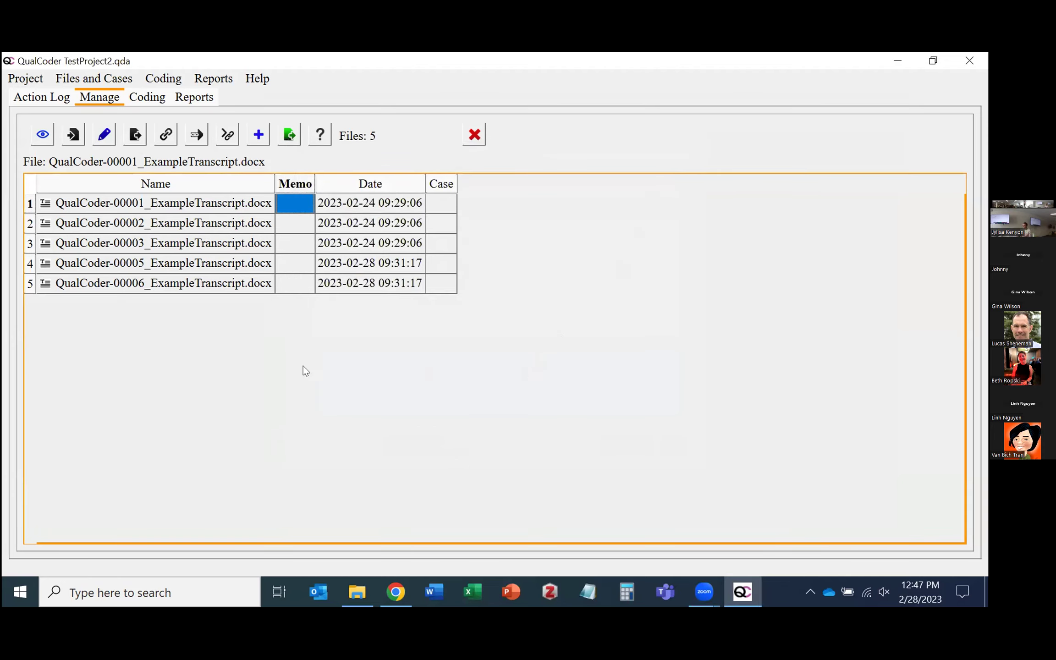
Try to import QualCoder-00003_ExampleTranscript.docx from the qualcoder folder into the project files
{"action": "left_click", "coordinate": [78, 139]}
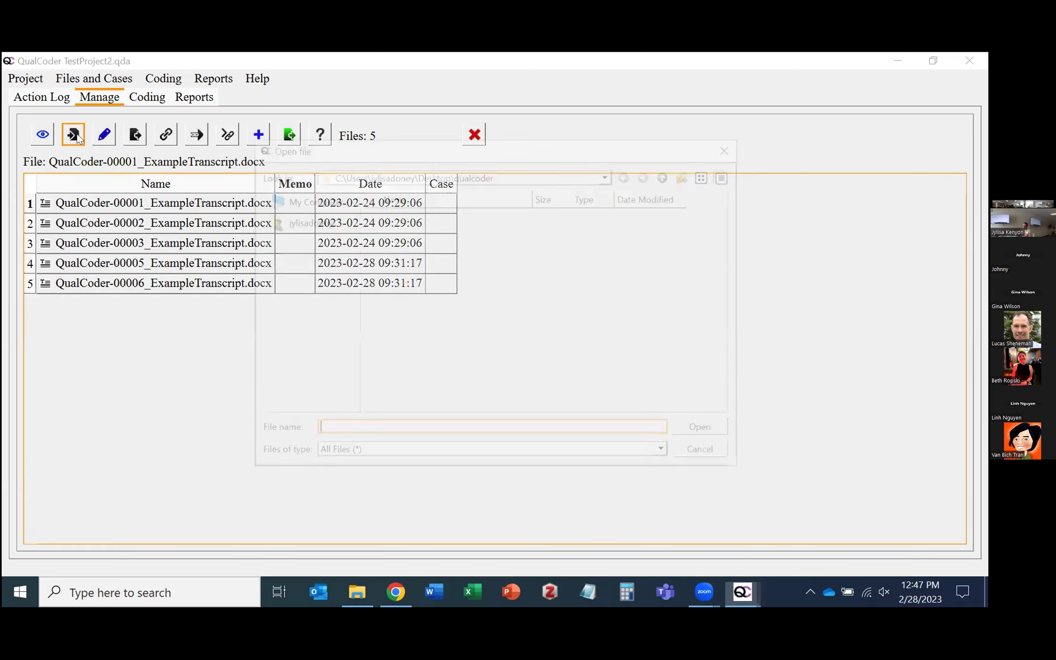
{"action": "left_click", "coordinate": [433, 290]}
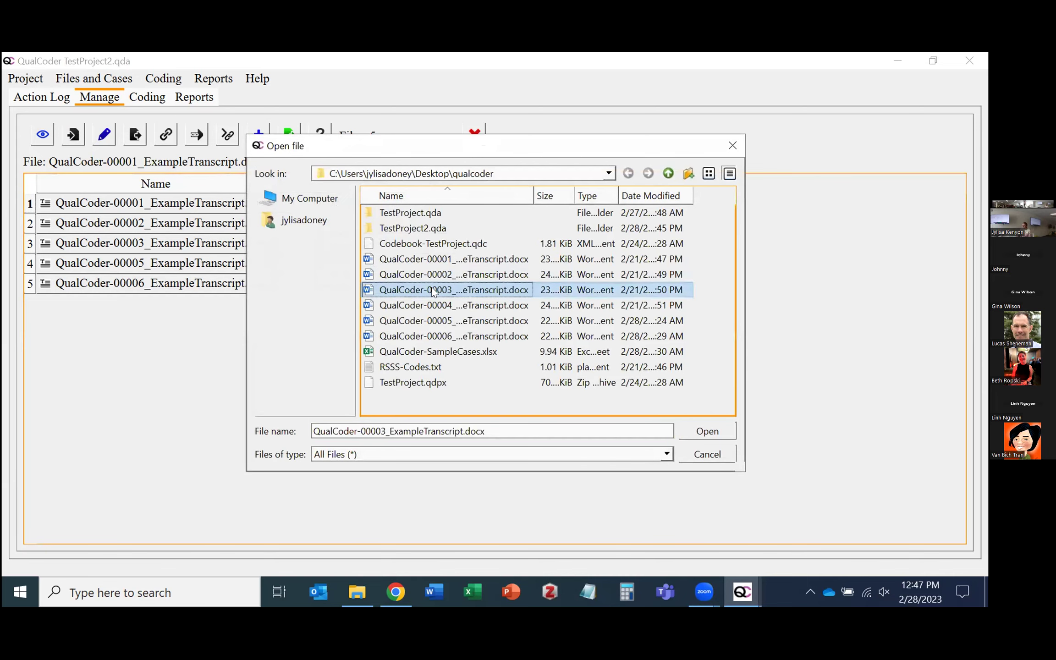
{"action": "left_click", "coordinate": [696, 432]}
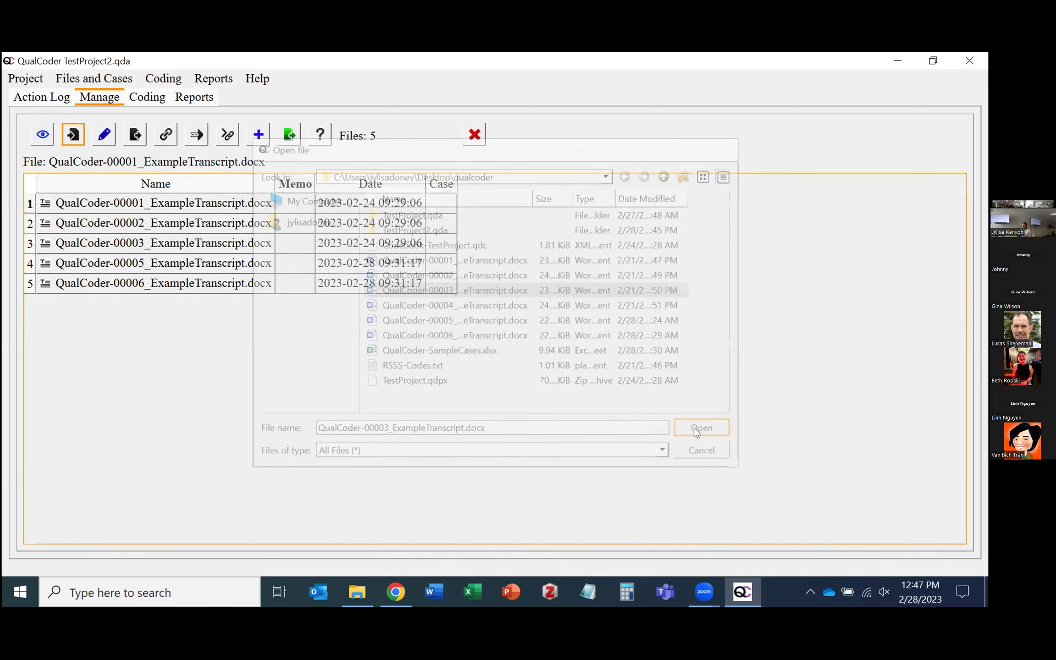
{"action": "left_click", "coordinate": [540, 344]}
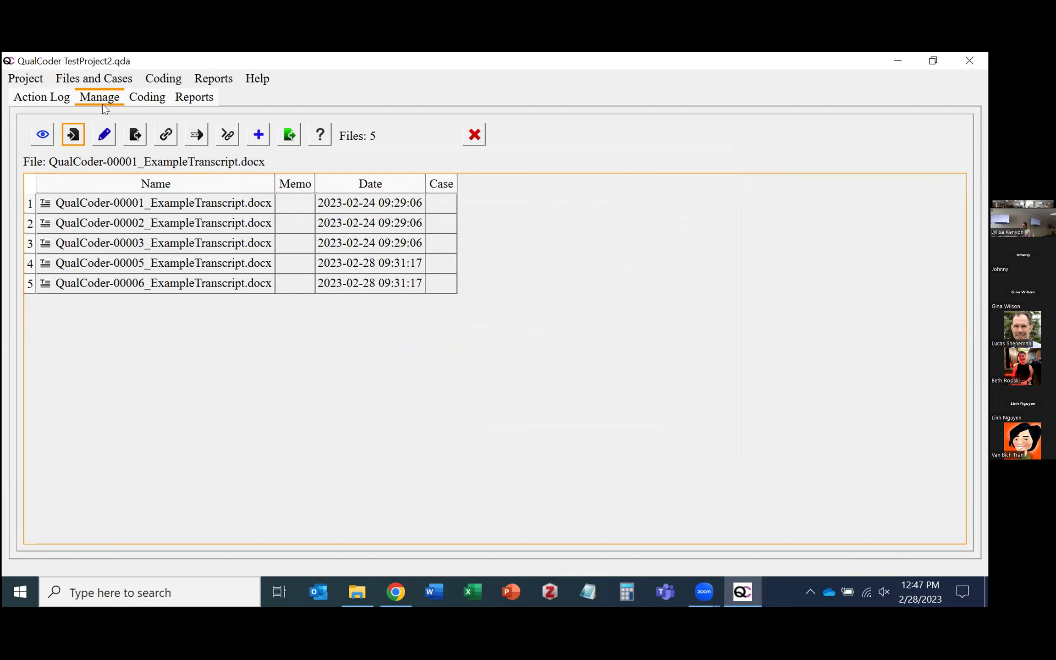
Import QualCoder-00004_ExampleTranscript.docx from the qualcoder folder into the project files
{"action": "left_click", "coordinate": [72, 135]}
{"action": "left_click", "coordinate": [454, 305]}
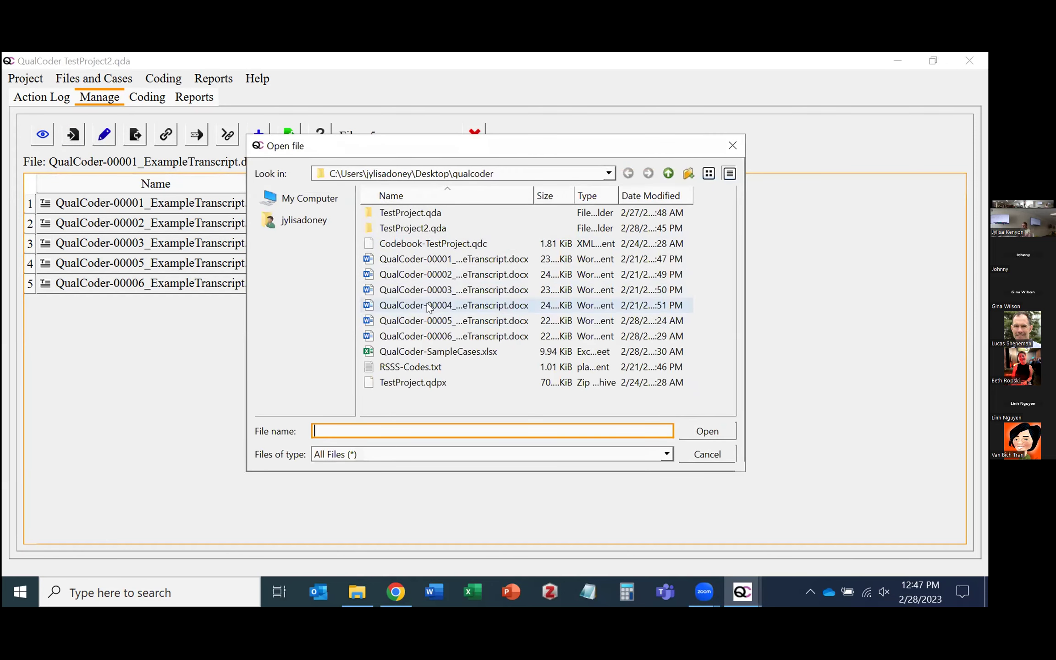
{"action": "left_click", "coordinate": [707, 431]}
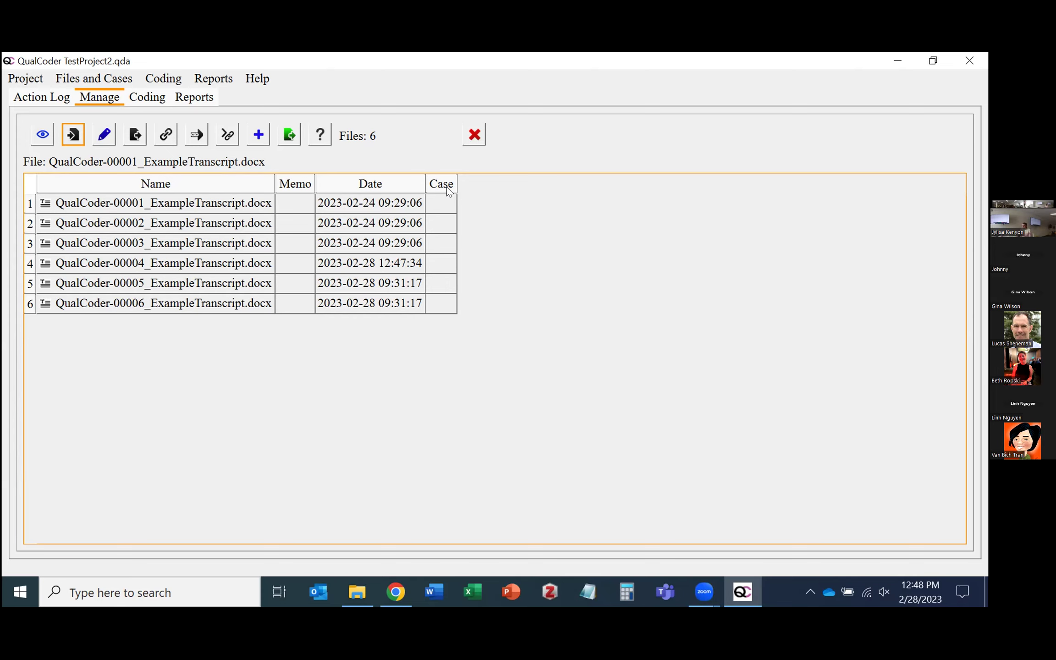
Open case management and link QualCoder-00001_ExampleTranscript.docx to case 00001
{"action": "left_click", "coordinate": [94, 80]}
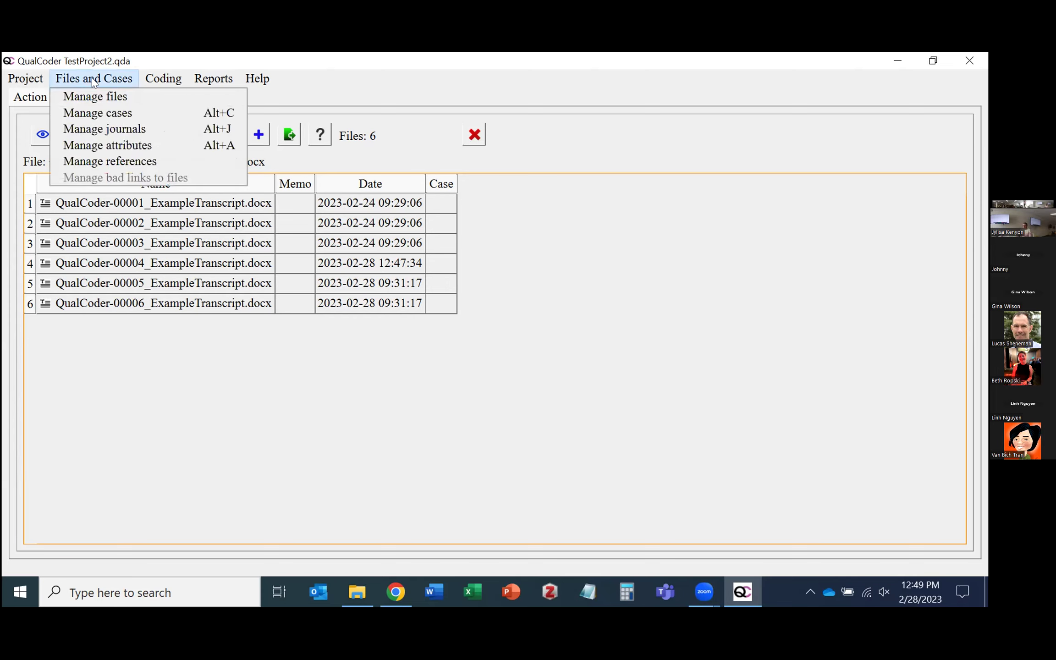
{"action": "left_click", "coordinate": [111, 113]}
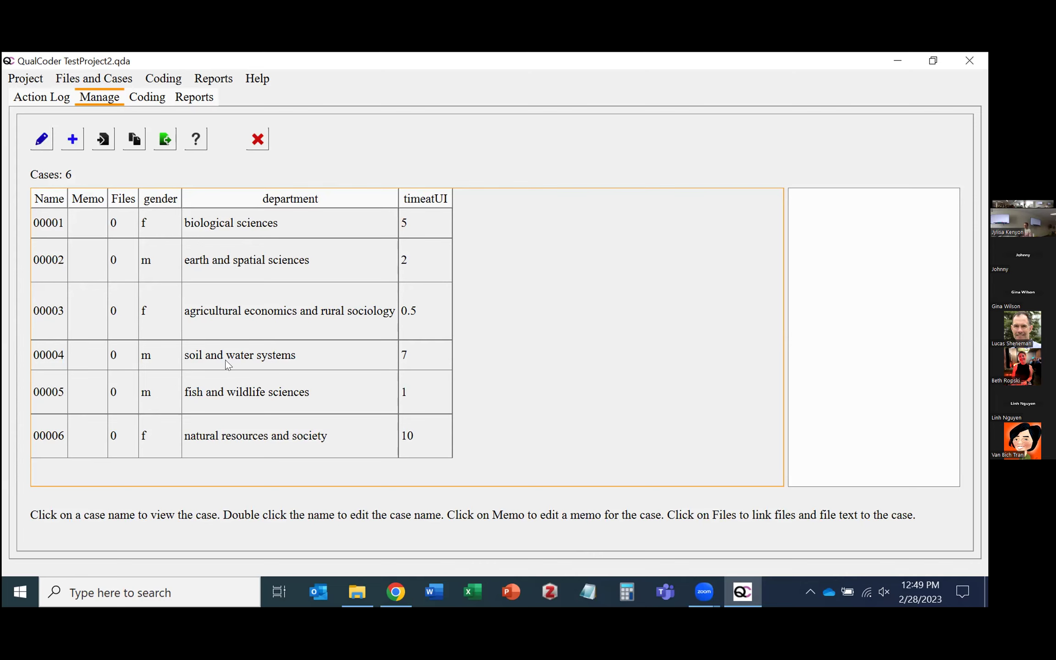
{"action": "left_click", "coordinate": [117, 223]}
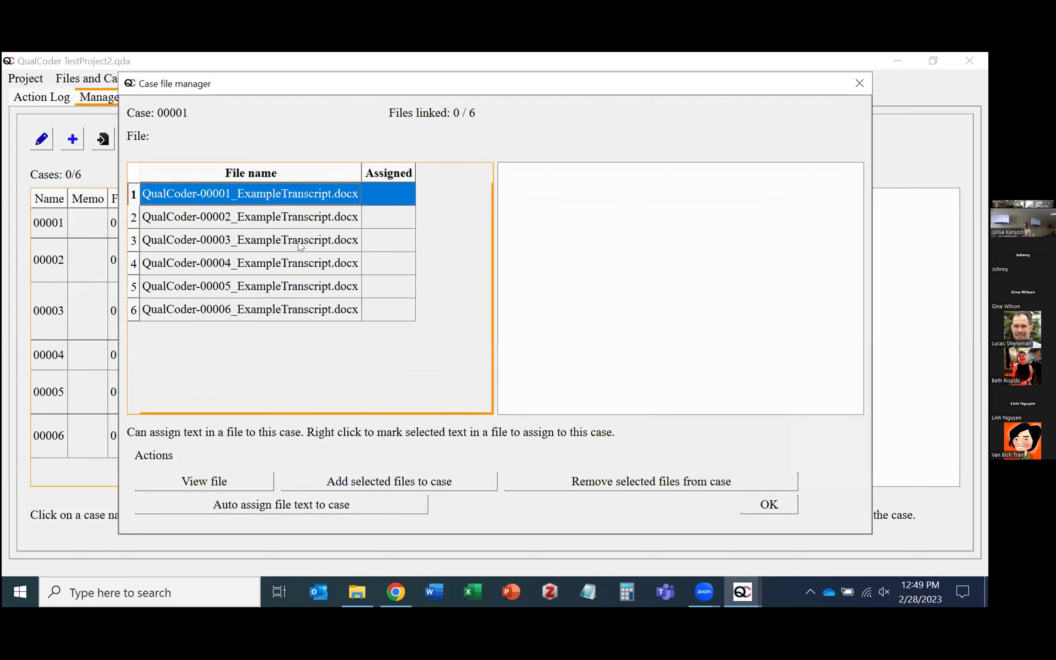
{"action": "left_click", "coordinate": [401, 483]}
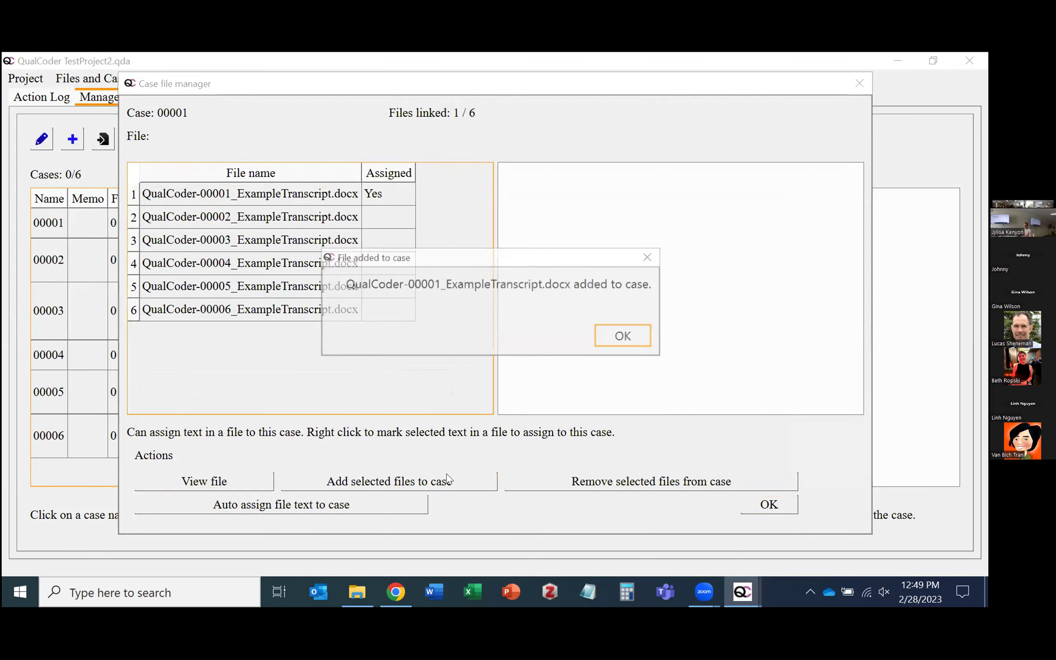
{"action": "left_click", "coordinate": [626, 336]}
{"action": "left_click", "coordinate": [769, 504]}
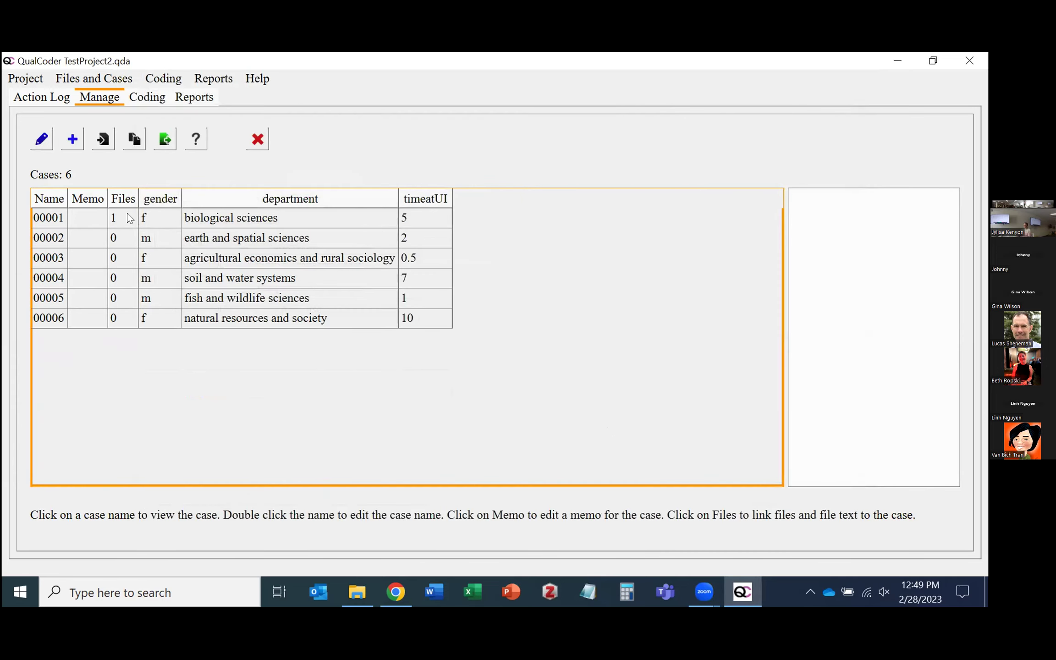
Link QualCoder-00002_ExampleTranscript.docx to case 00002
{"action": "left_click", "coordinate": [113, 234]}
{"action": "left_click", "coordinate": [239, 221]}
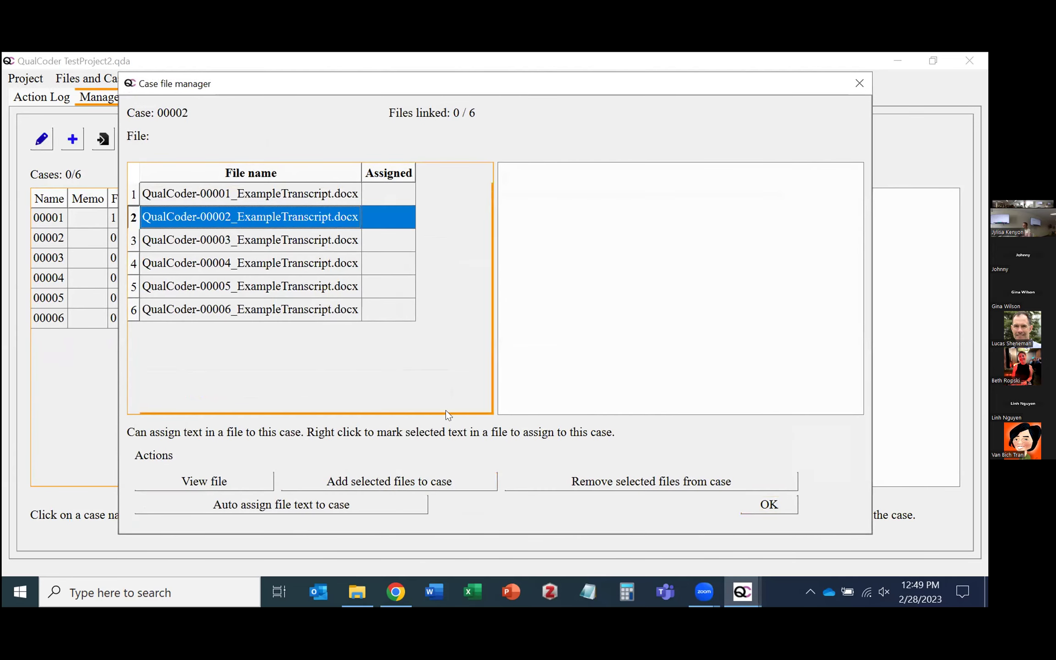
{"action": "left_click", "coordinate": [376, 482]}
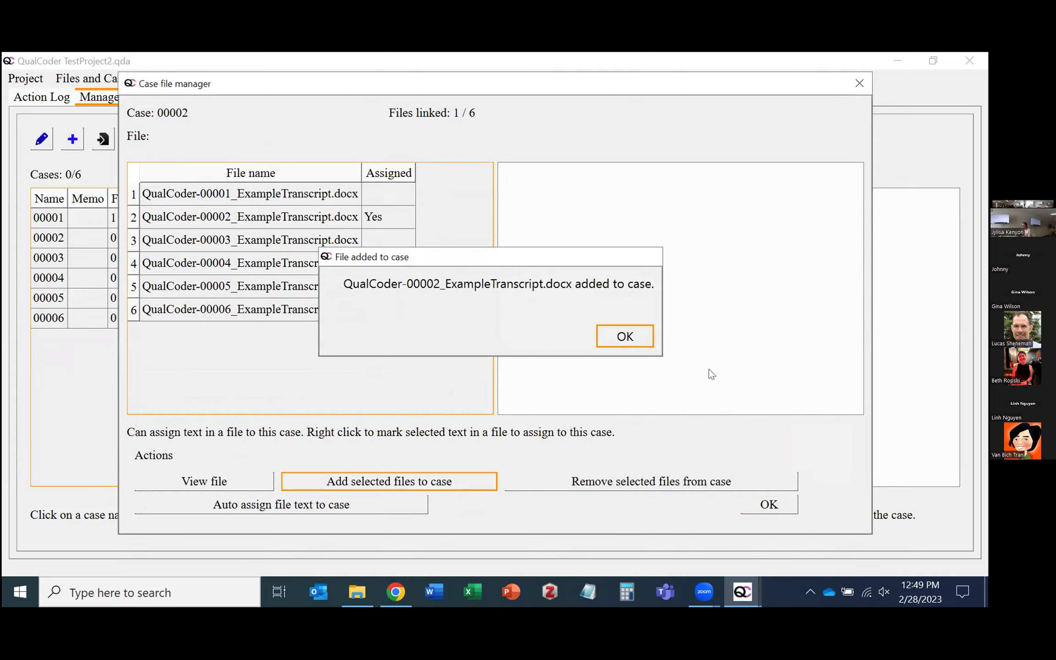
{"action": "key", "text": "Return"}
{"action": "left_click", "coordinate": [768, 505]}
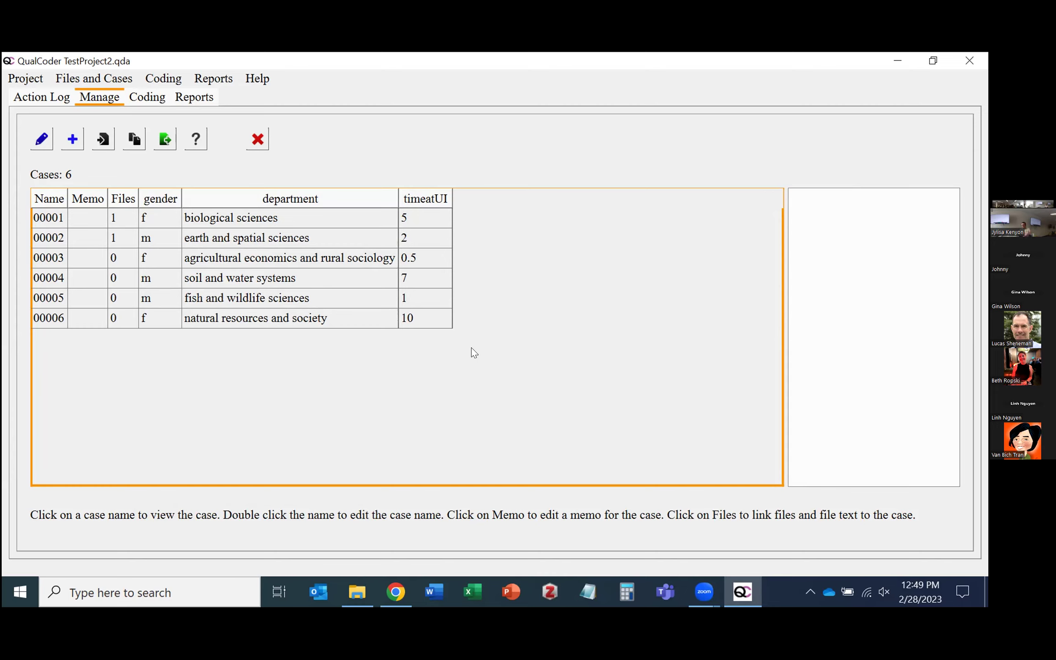
Link QualCoder-00003_ExampleTranscript.docx to case 00003
{"action": "left_click", "coordinate": [114, 260]}
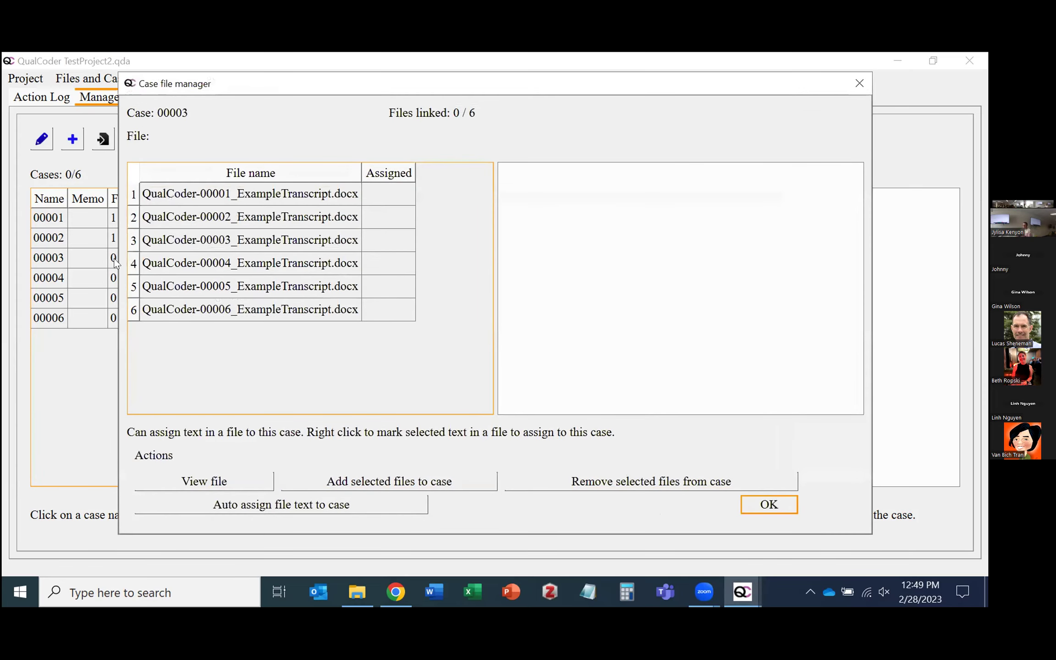
{"action": "left_click", "coordinate": [220, 230]}
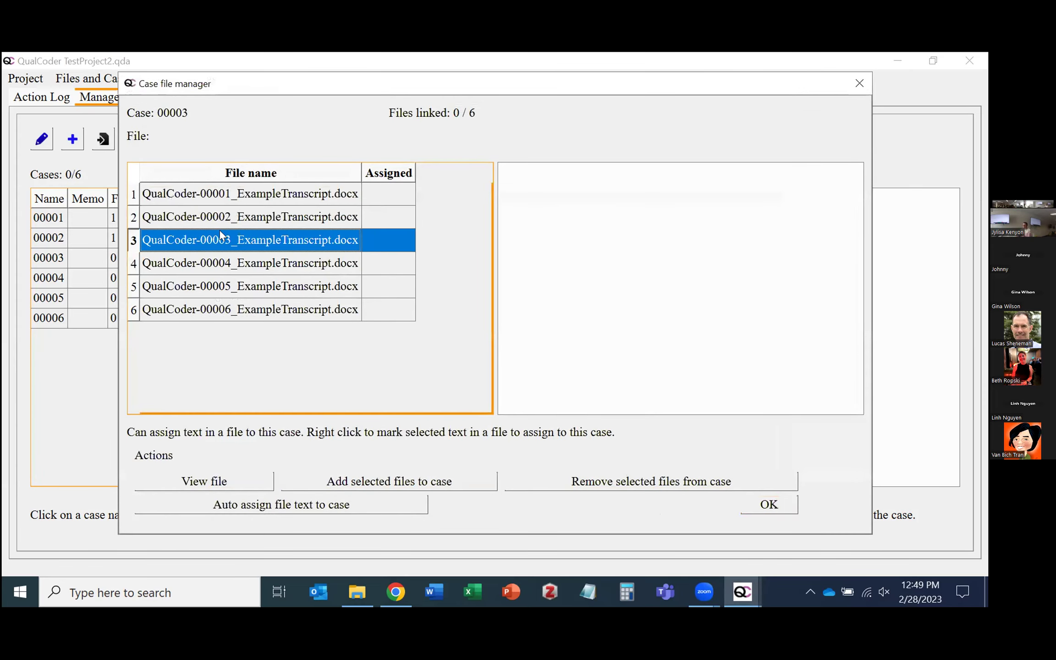
{"action": "left_click", "coordinate": [452, 482]}
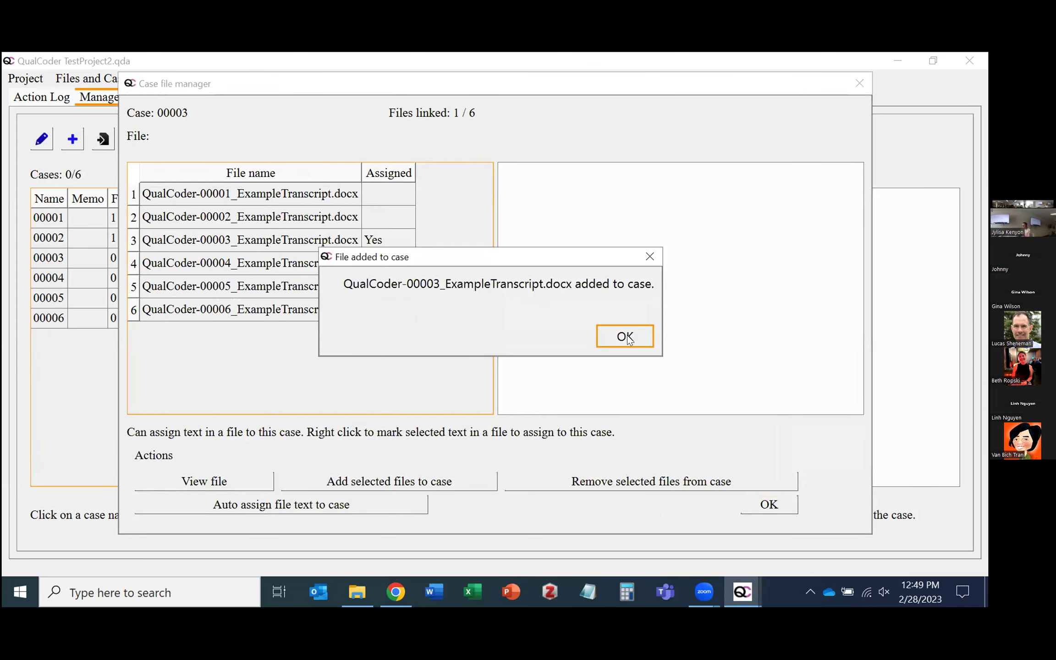
{"action": "key", "text": "Return"}
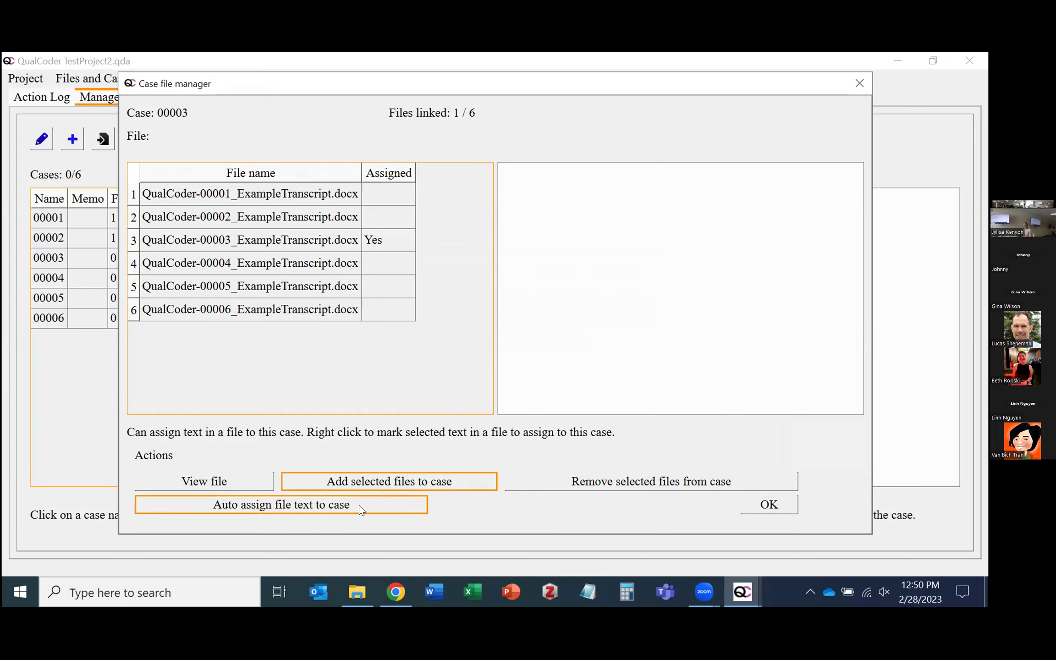
{"action": "left_click", "coordinate": [770, 505]}
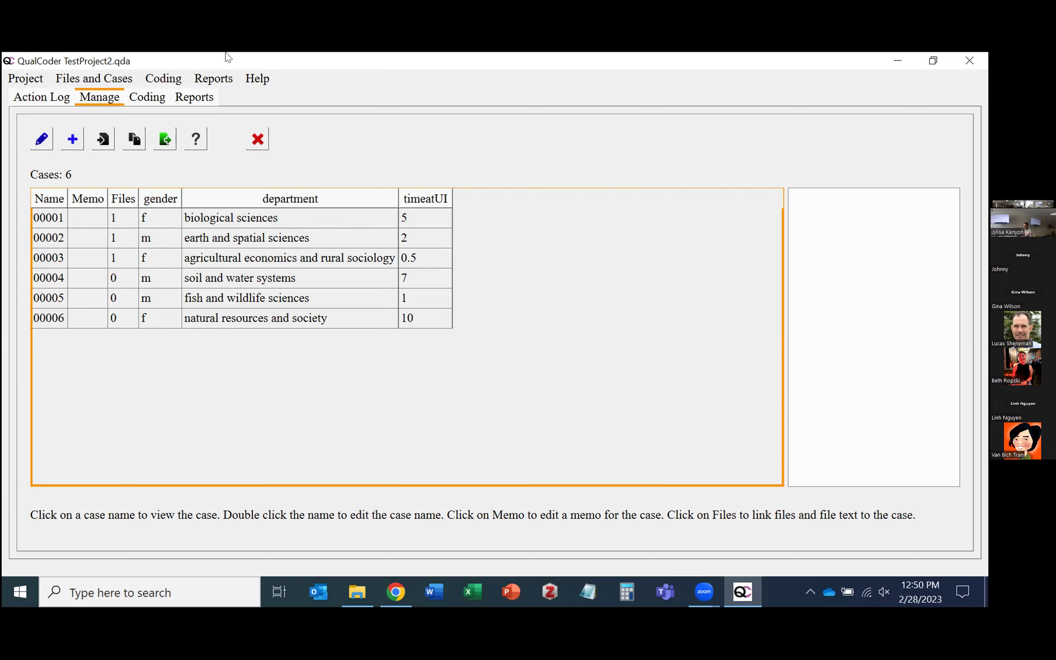
Switch to text coding and load QualCoder-00001_ExampleTranscript.docx with its existing codes
{"action": "left_click", "coordinate": [170, 78]}
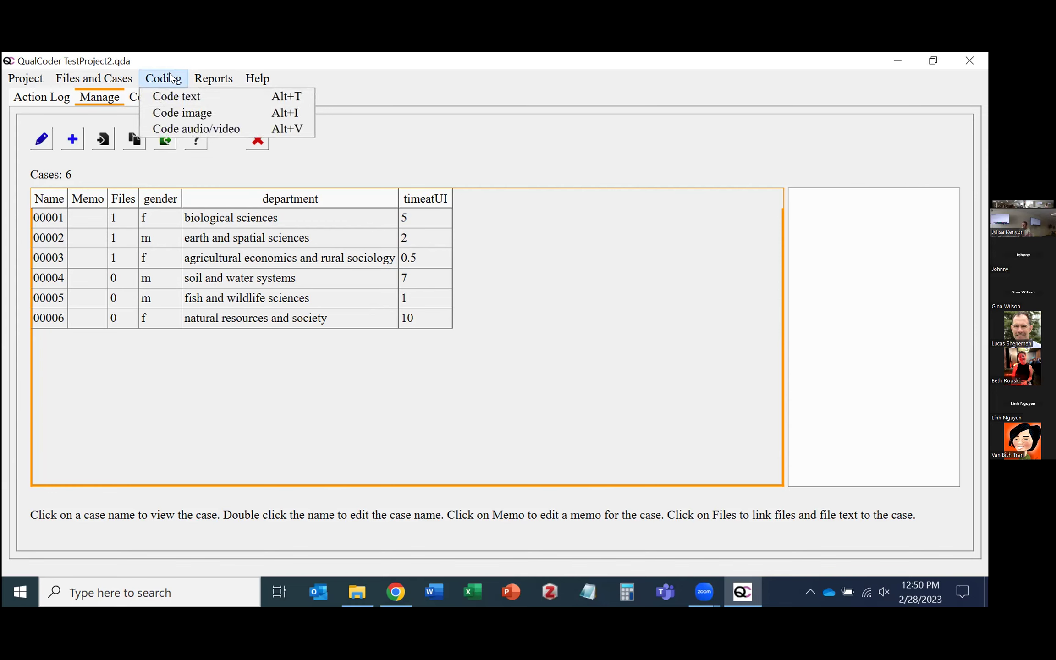
{"action": "left_click", "coordinate": [183, 78]}
{"action": "left_click", "coordinate": [163, 81]}
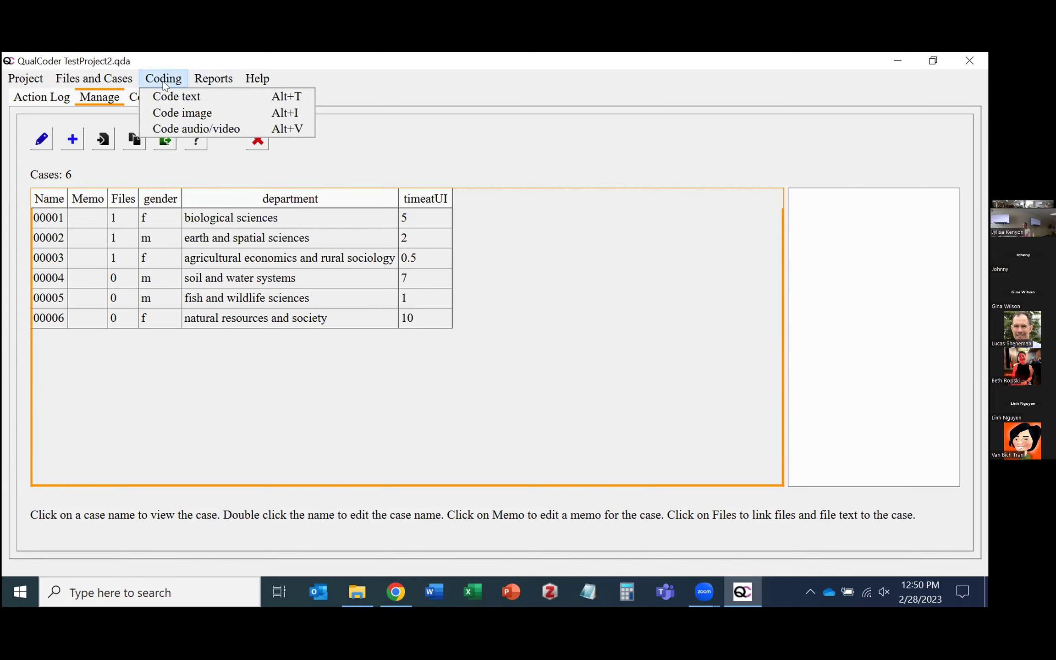
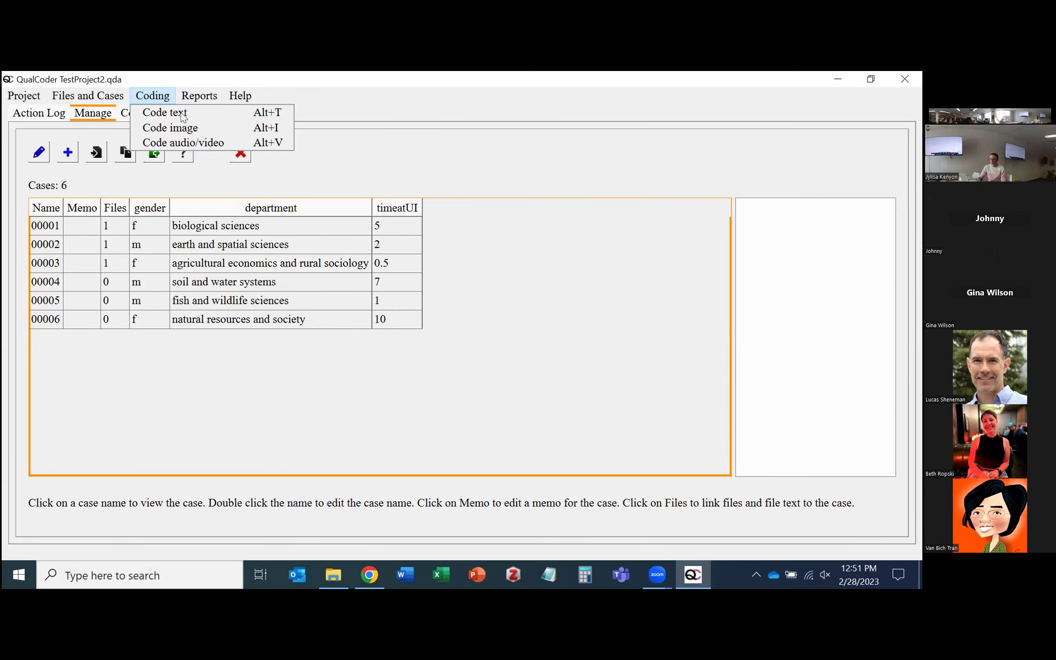
{"action": "left_click", "coordinate": [183, 116]}
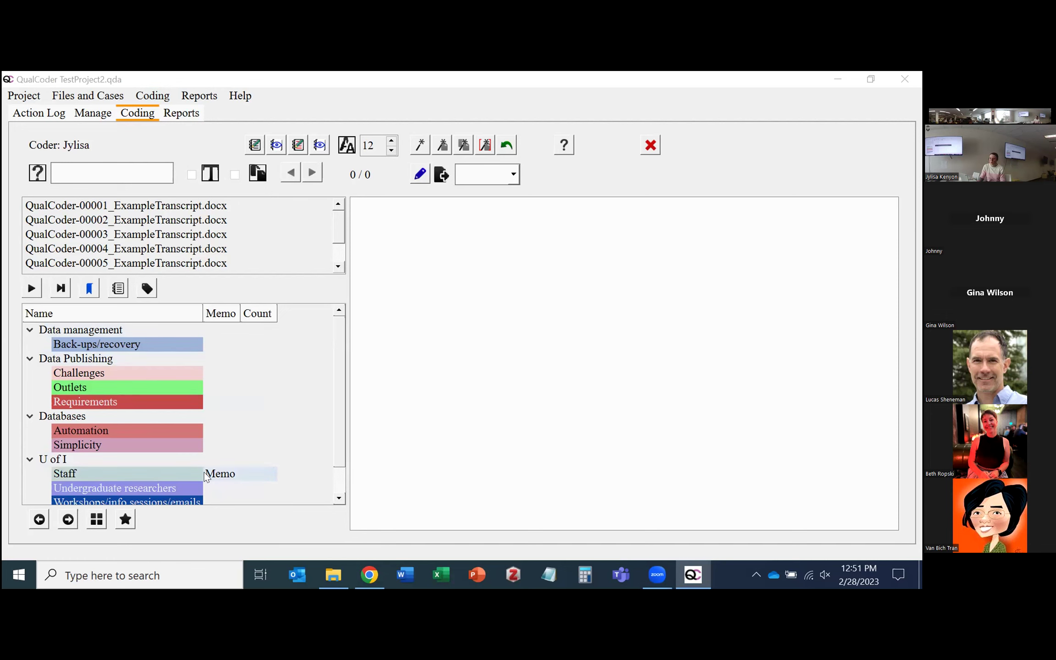
{"action": "left_click", "coordinate": [216, 207]}
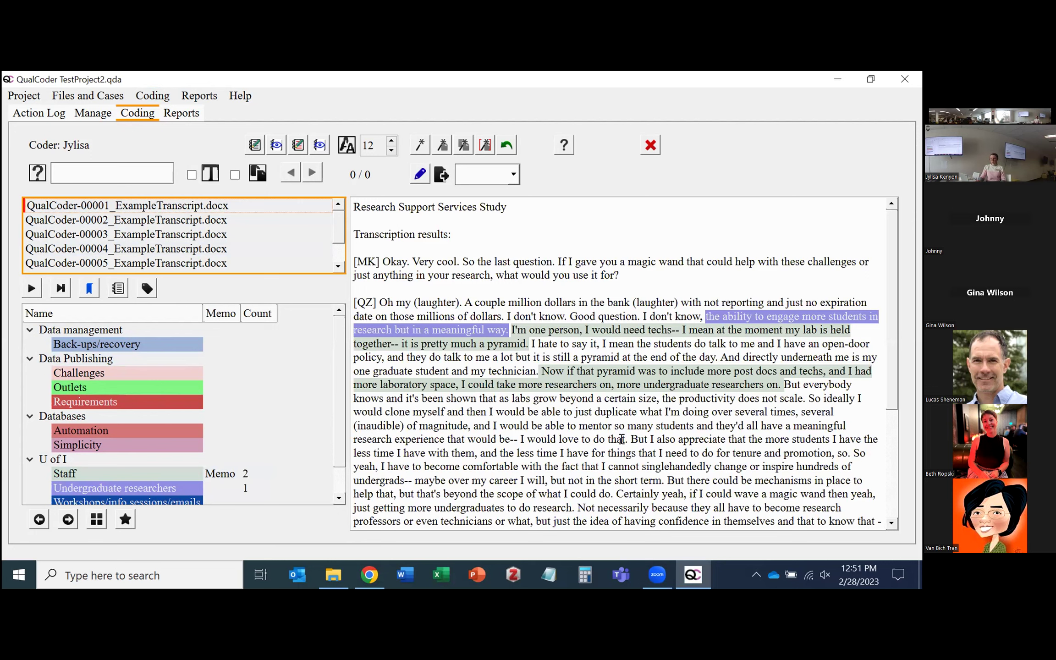
Examine the passages coded Undergraduate researchers and Staff, including the actions available for the first Staff passage
{"action": "mouse_move", "coordinate": [725, 312]}
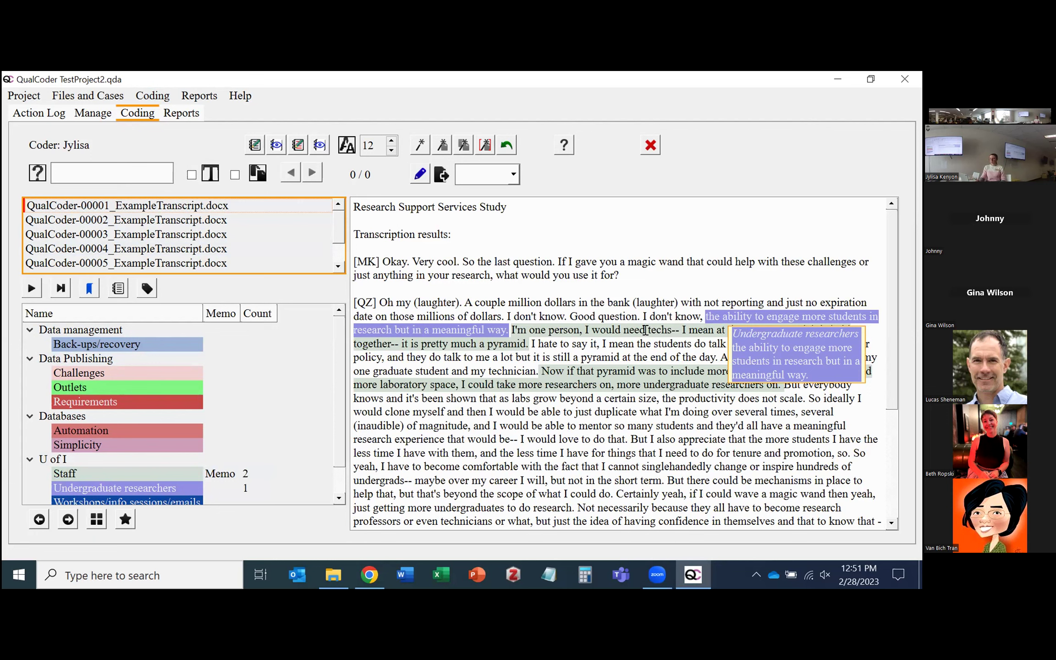
{"action": "mouse_move", "coordinate": [631, 327]}
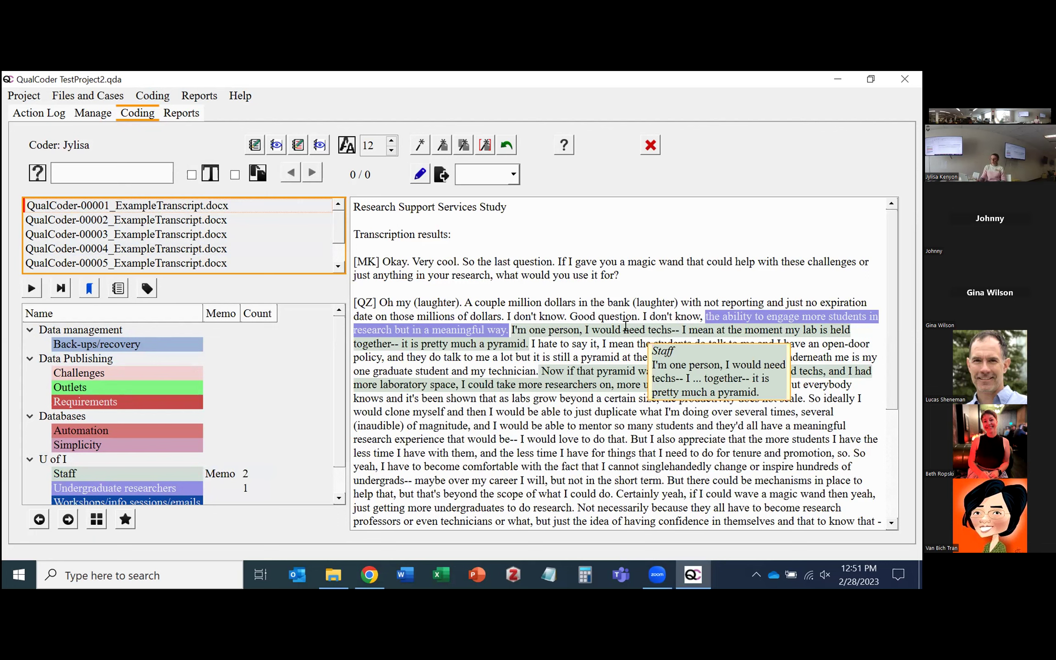
{"action": "left_click", "coordinate": [627, 327]}
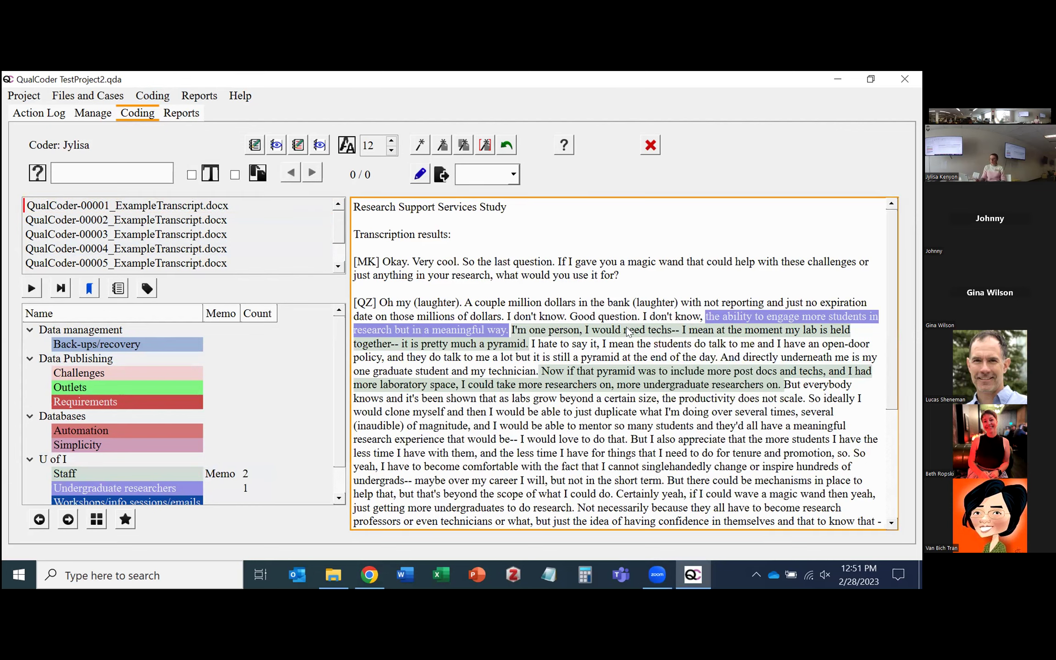
{"action": "right_click", "coordinate": [628, 331]}
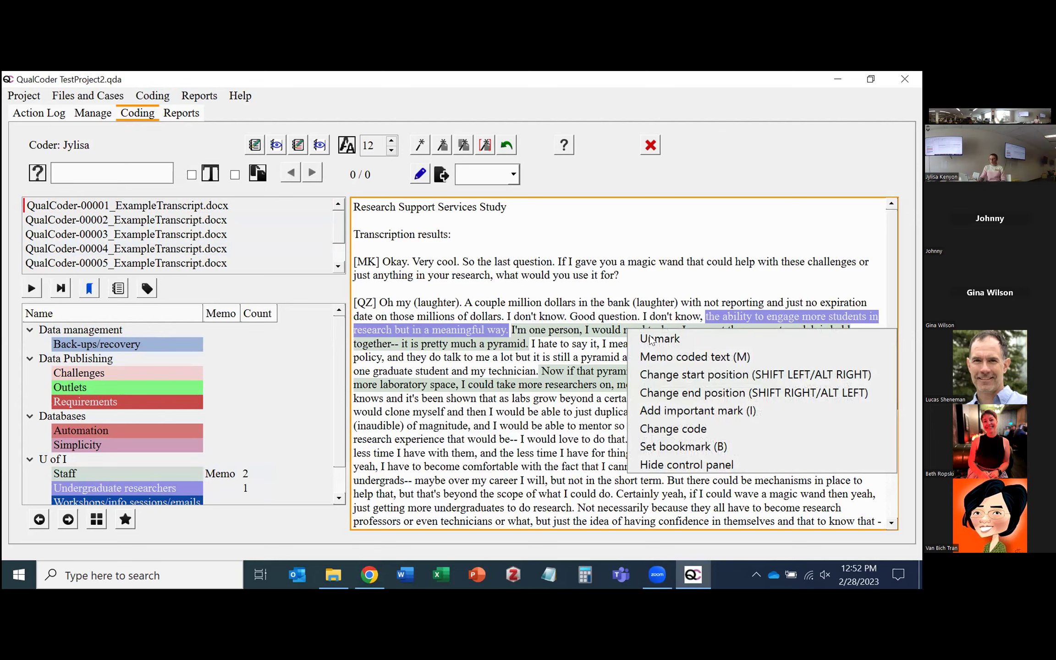
{"action": "left_click", "coordinate": [520, 470]}
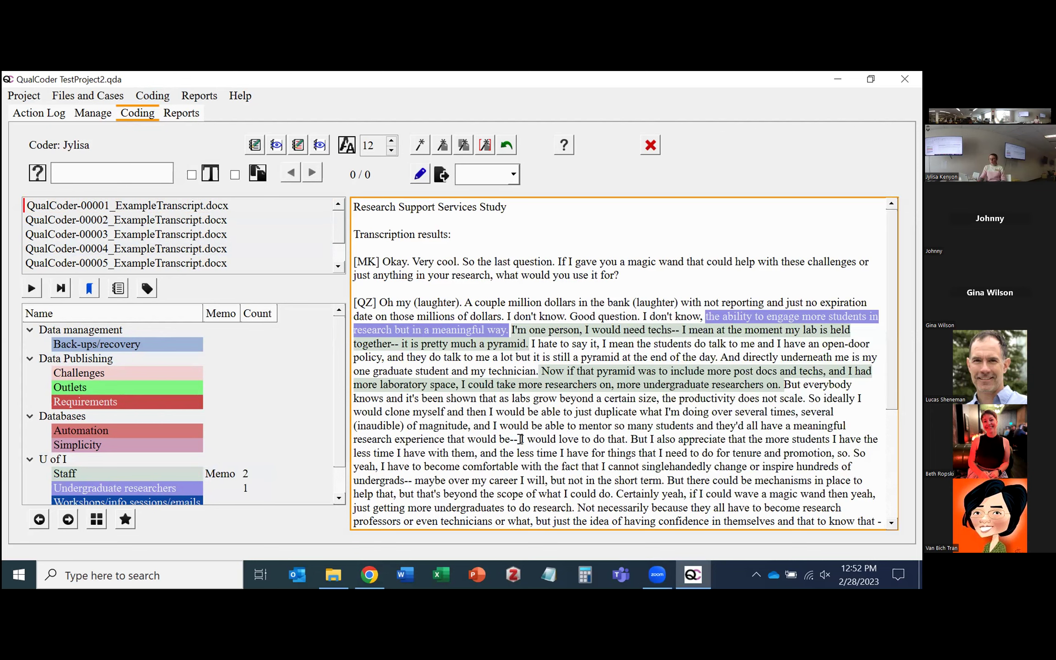
Code the passage "I would love to do that." in the transcript with the Requirements code
{"action": "left_click_drag", "start_coordinate": [521, 439], "coordinate": [632, 436]}
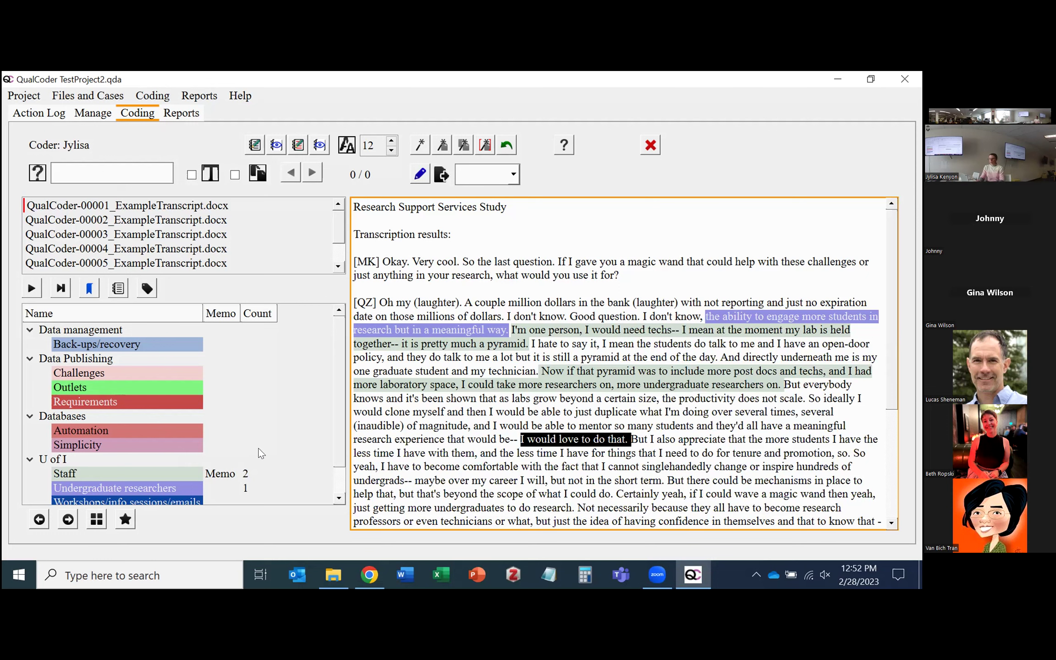
{"action": "left_click", "coordinate": [134, 400]}
{"action": "right_click", "coordinate": [472, 464]}
{"action": "left_click", "coordinate": [478, 473]}
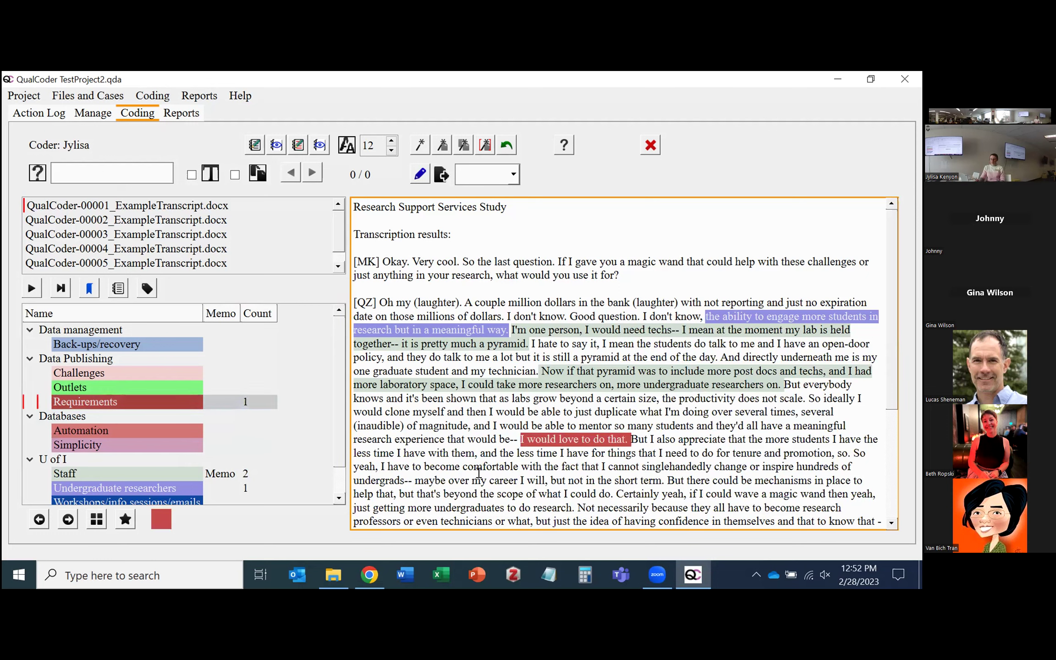
Review the actions available for the Back-ups/recovery code and dismiss them without choosing one
{"action": "right_click", "coordinate": [179, 344]}
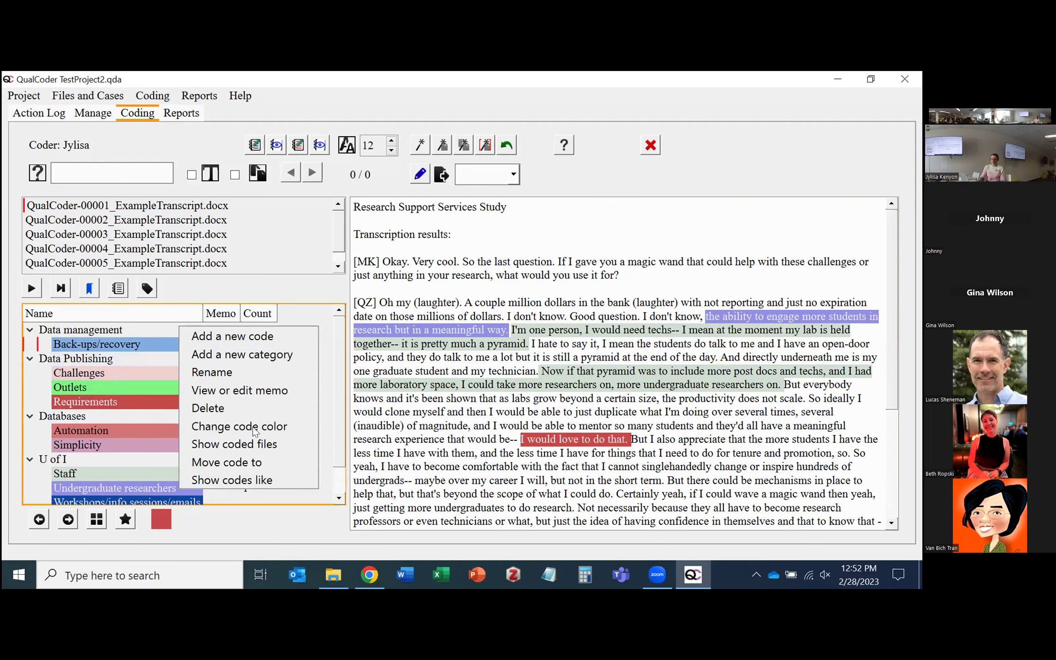
{"action": "left_click", "coordinate": [463, 440]}
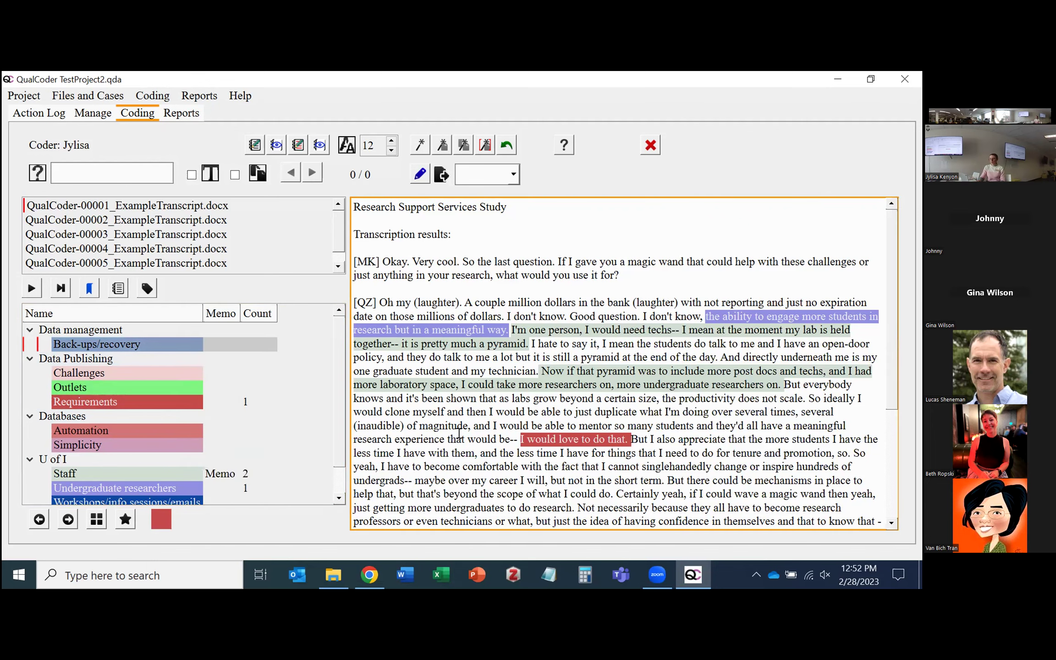
Remove the Requirements coding from the passage "I would love to do that." in the transcript
{"action": "right_click", "coordinate": [559, 441]}
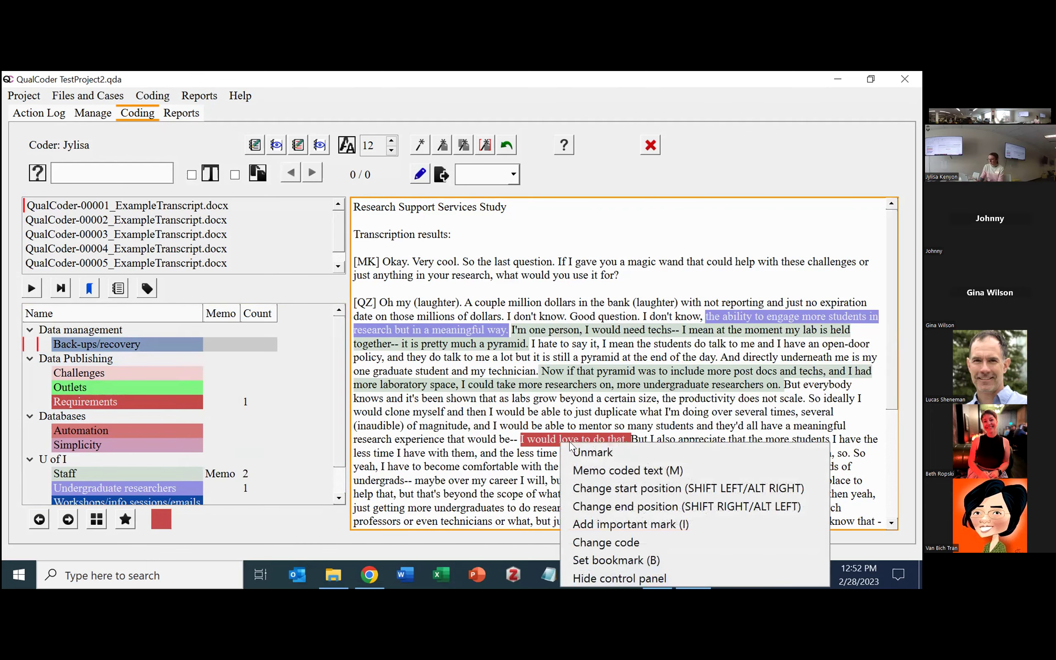
{"action": "left_click", "coordinate": [592, 453]}
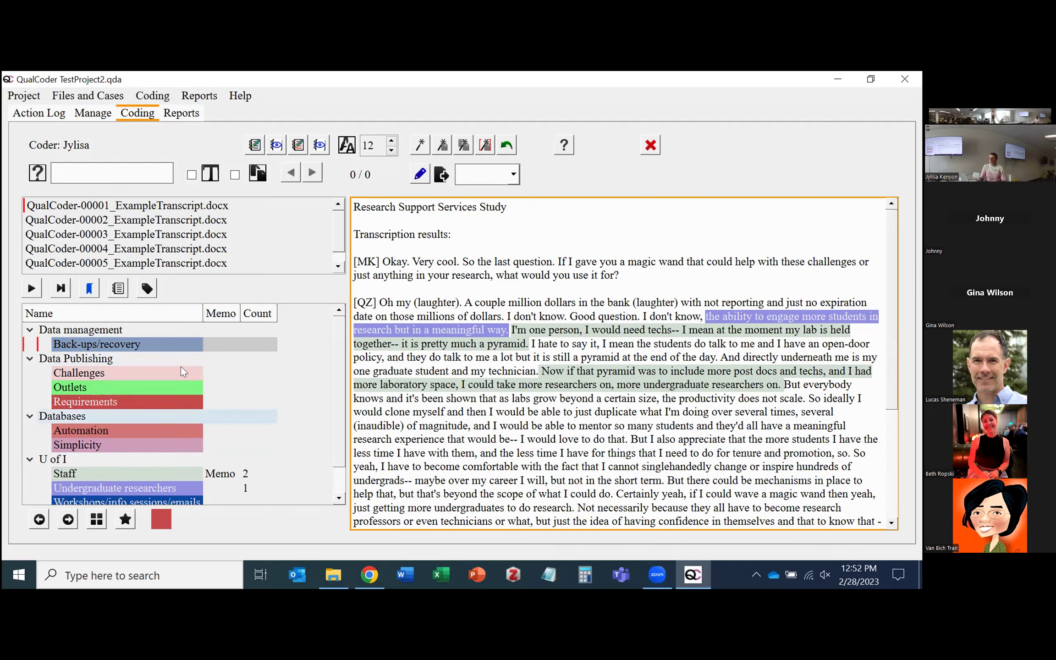
Add a new top-level code named Money to the code list
{"action": "scroll", "coordinate": [281, 374], "scroll_direction": "down", "scroll_amount": 1}
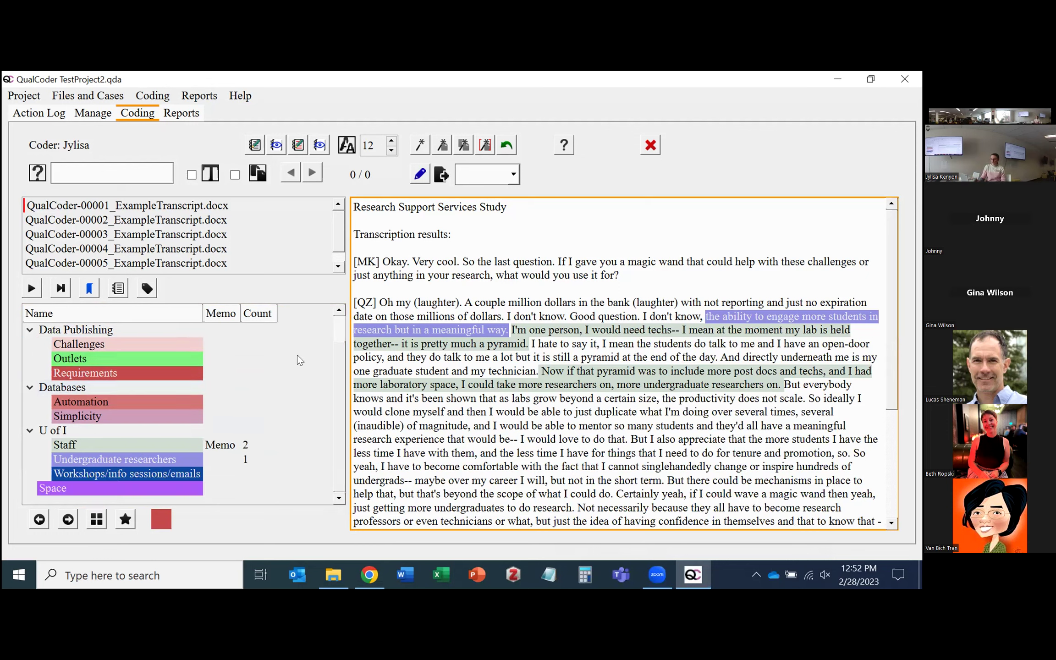
{"action": "right_click", "coordinate": [297, 355]}
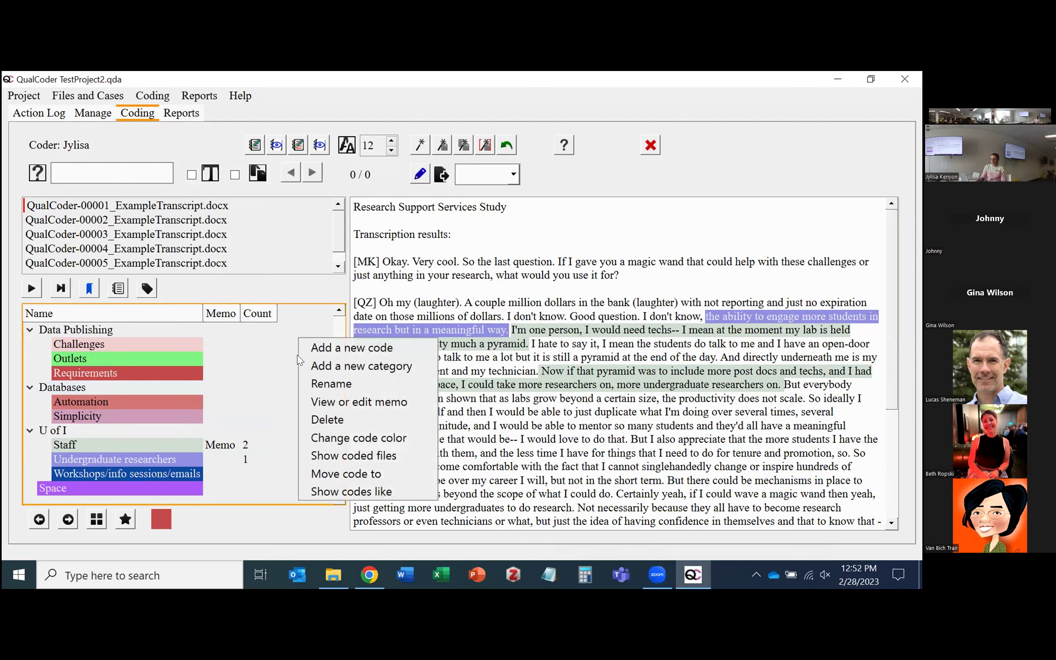
{"action": "left_click", "coordinate": [341, 349]}
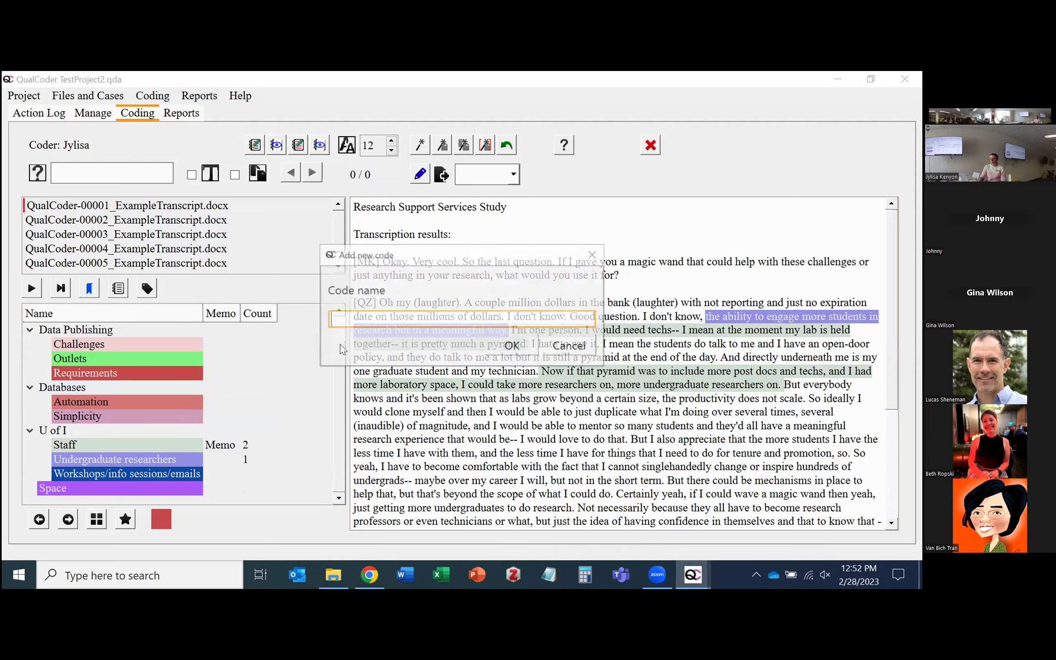
{"action": "type", "text": "Money"}
{"action": "left_click", "coordinate": [498, 344]}
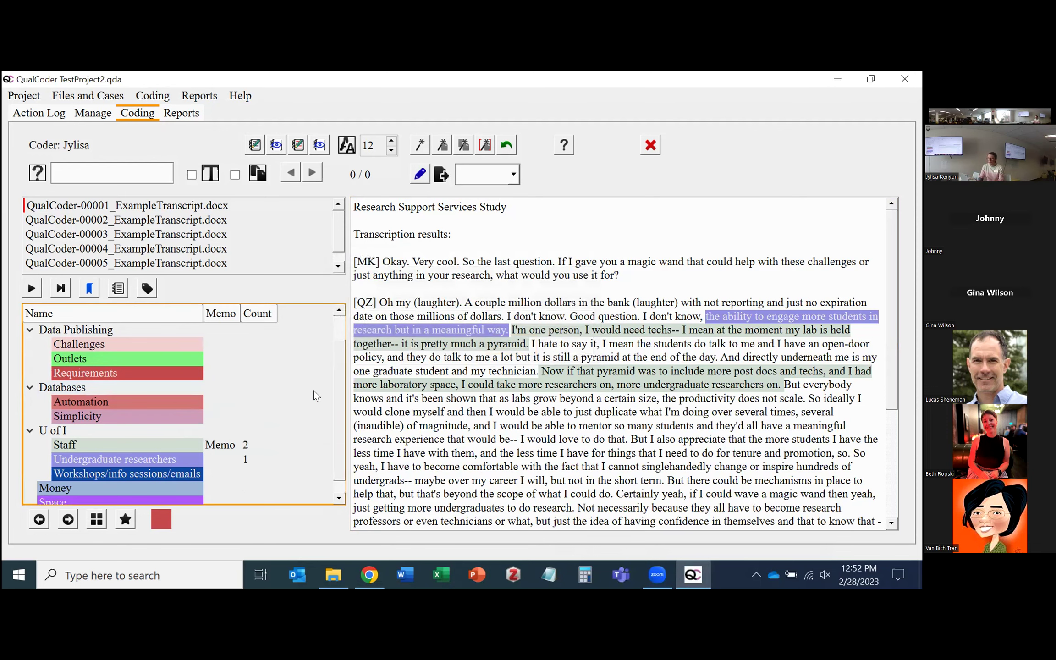
Open the memo for the Money code and close it without entering any text
{"action": "scroll", "coordinate": [313, 390], "scroll_direction": "down", "scroll_amount": 1}
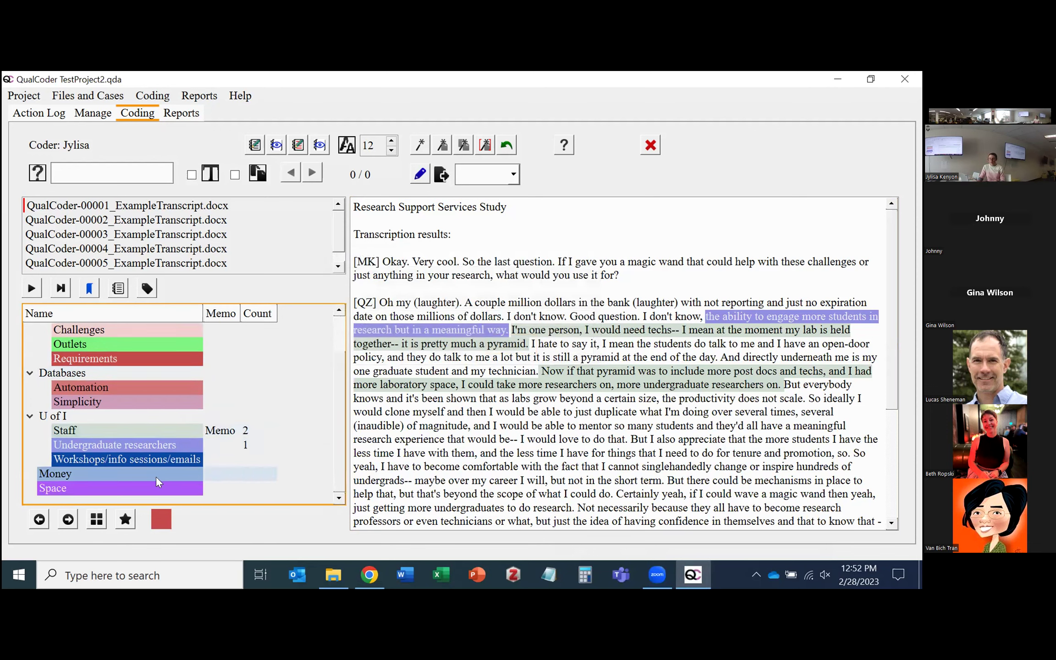
{"action": "right_click", "coordinate": [67, 477]}
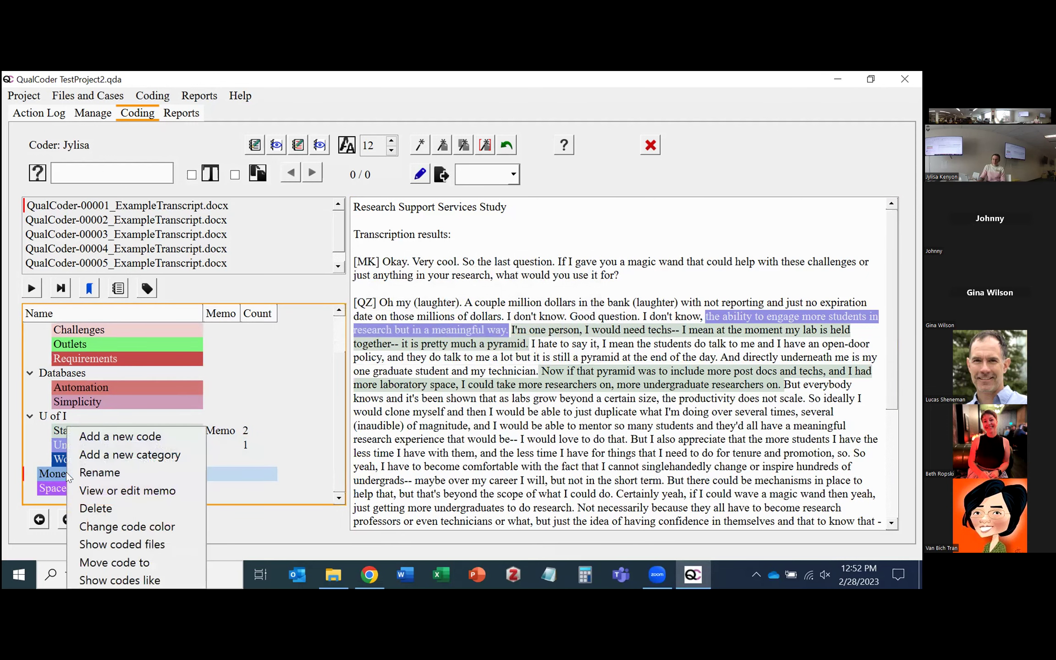
{"action": "left_click", "coordinate": [104, 491]}
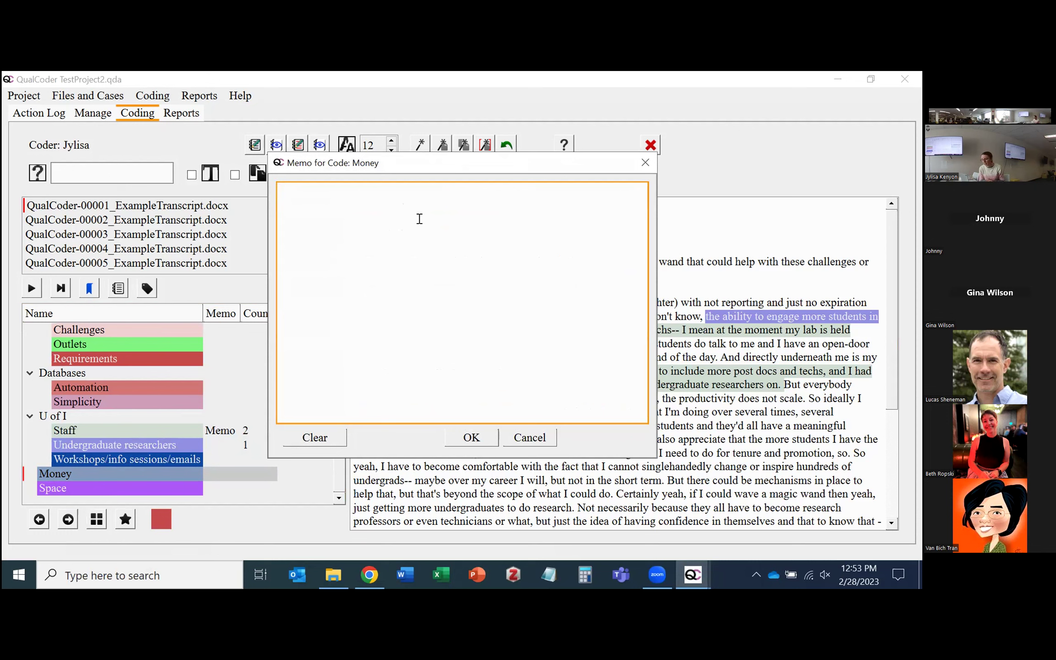
{"action": "left_click", "coordinate": [530, 438]}
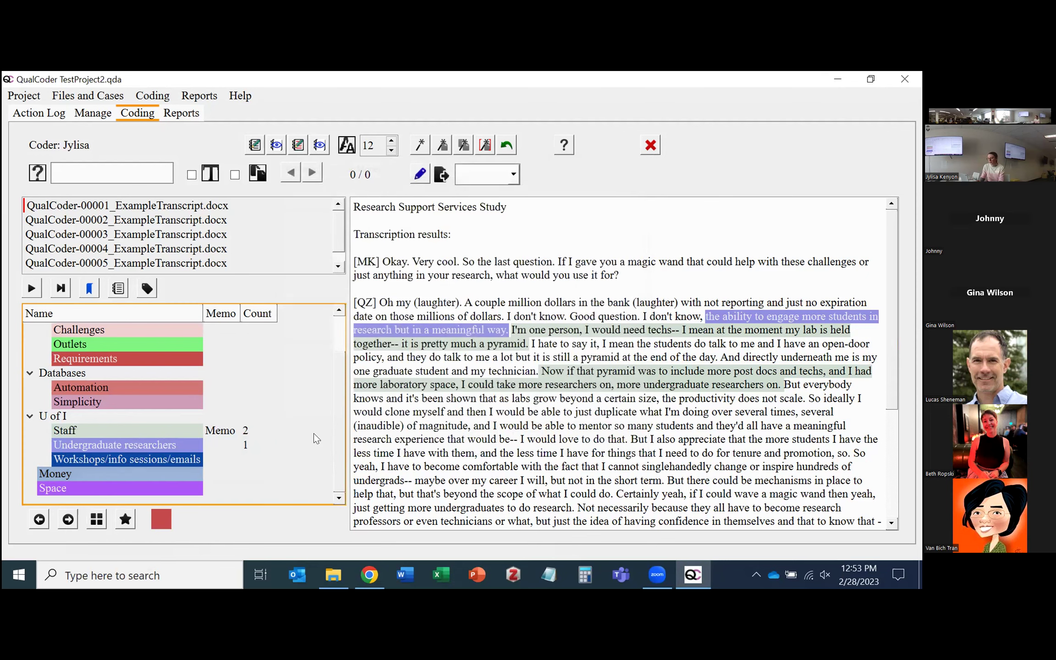
Read the memo attached to the Staff code and close it
{"action": "left_click", "coordinate": [220, 431]}
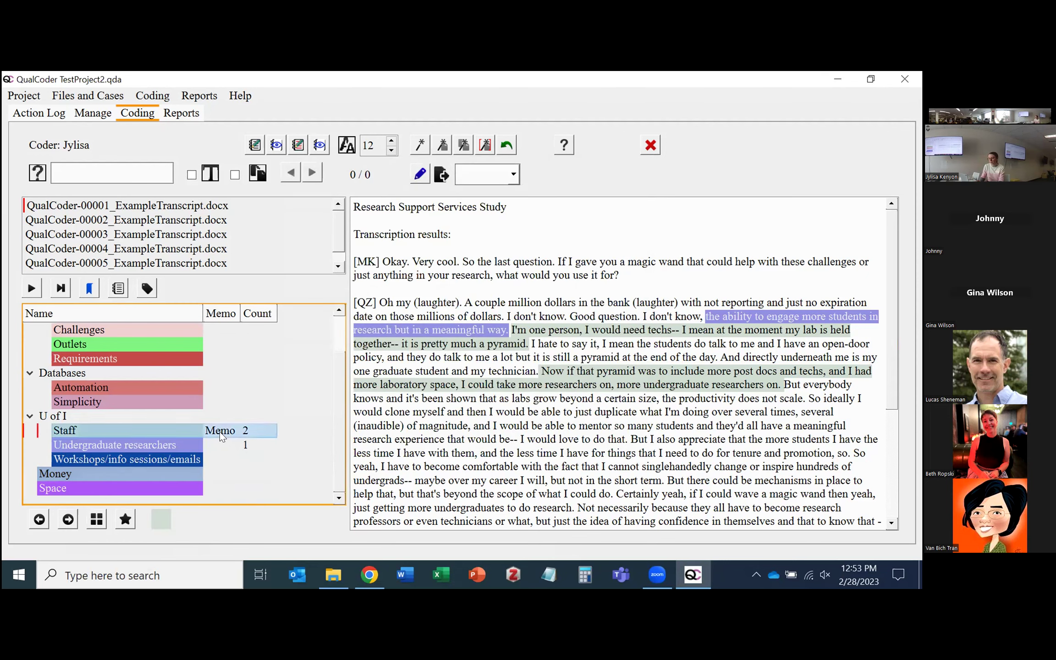
{"action": "right_click", "coordinate": [220, 431]}
{"action": "left_click", "coordinate": [257, 477]}
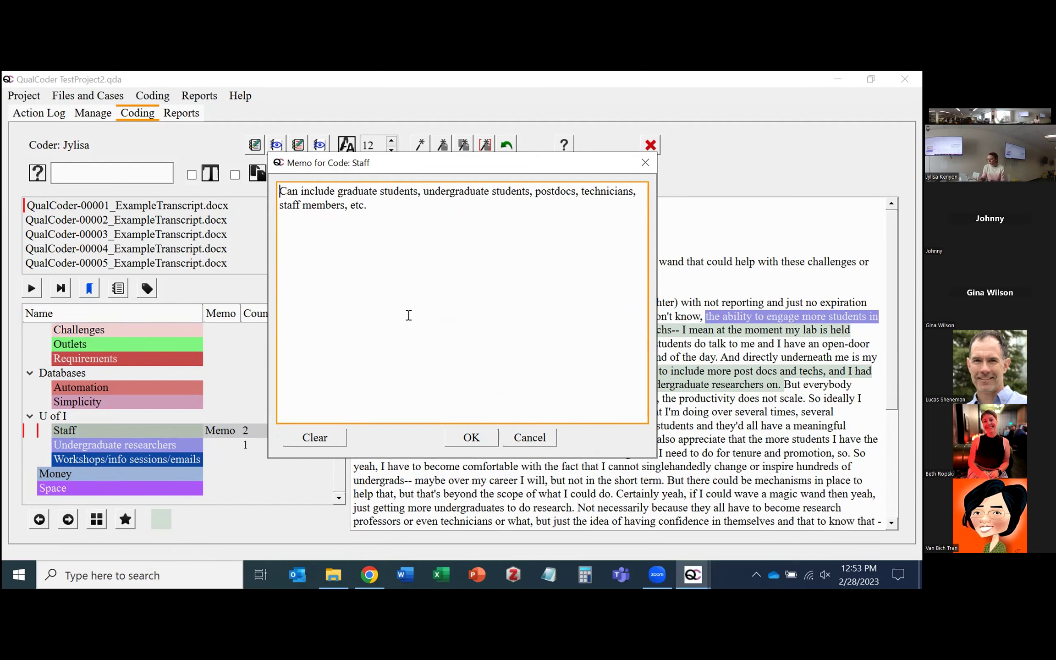
{"action": "left_click", "coordinate": [647, 164]}
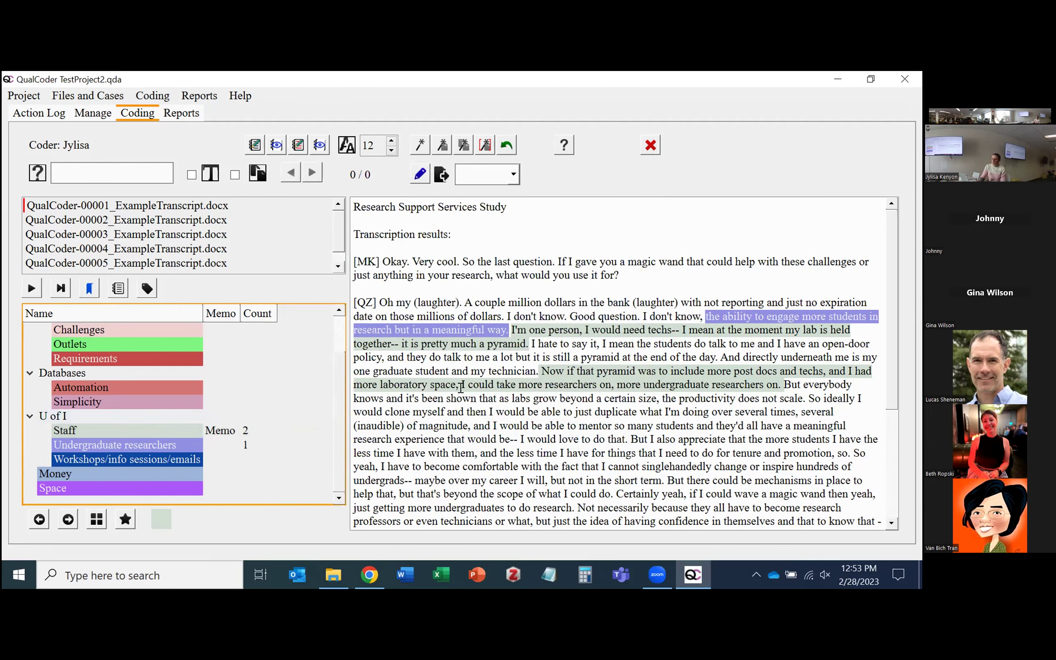
Load QualCoder-00003_ExampleTranscript.docx for coding and go to its first interviewee response
{"action": "scroll", "coordinate": [297, 426], "scroll_direction": "up", "scroll_amount": 1}
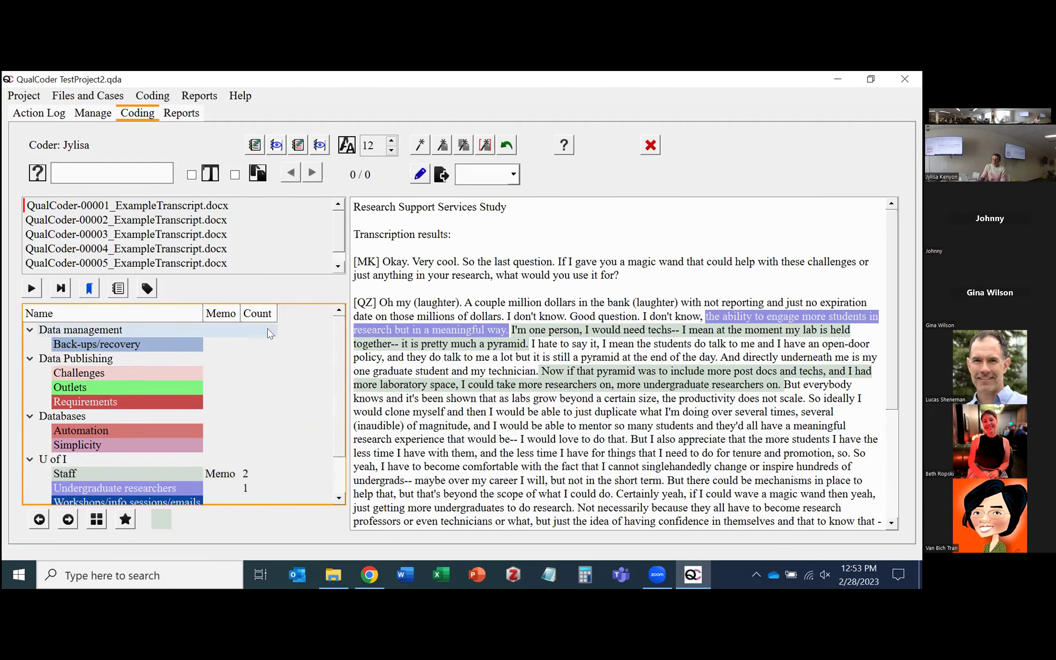
{"action": "left_click", "coordinate": [152, 225]}
{"action": "left_click", "coordinate": [156, 235]}
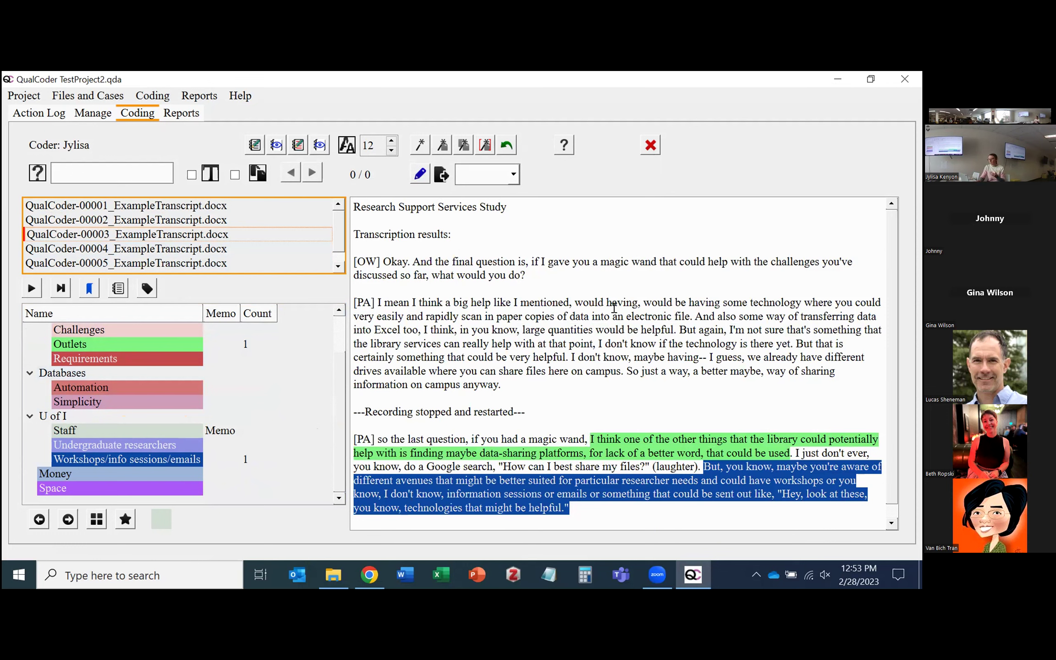
{"action": "left_click", "coordinate": [647, 300]}
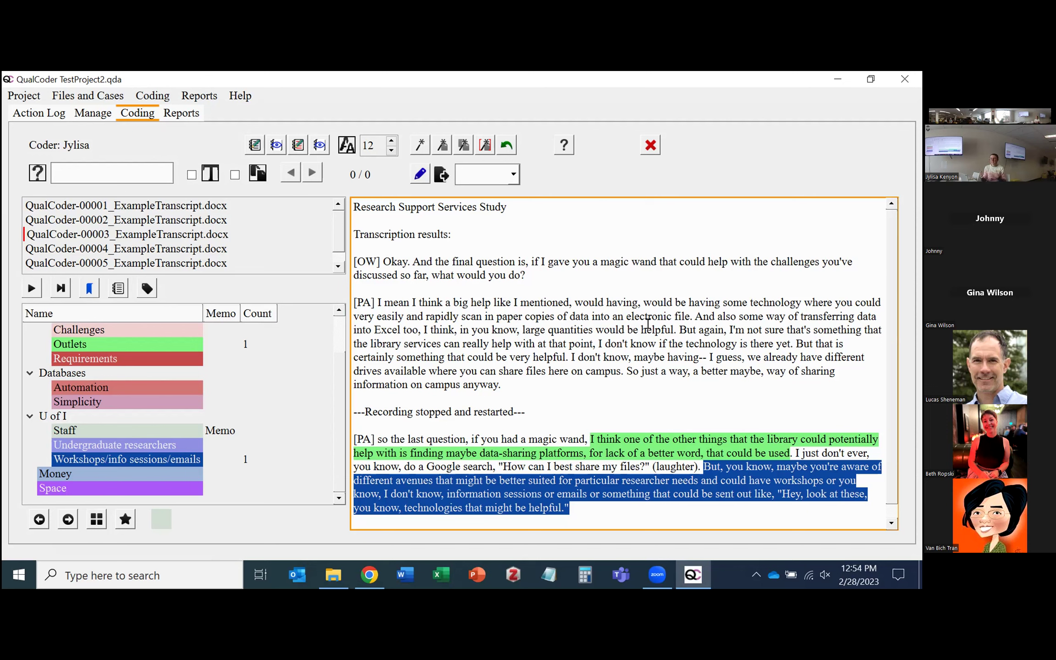
Rename the Databases category to Technology tools
{"action": "right_click", "coordinate": [75, 374]}
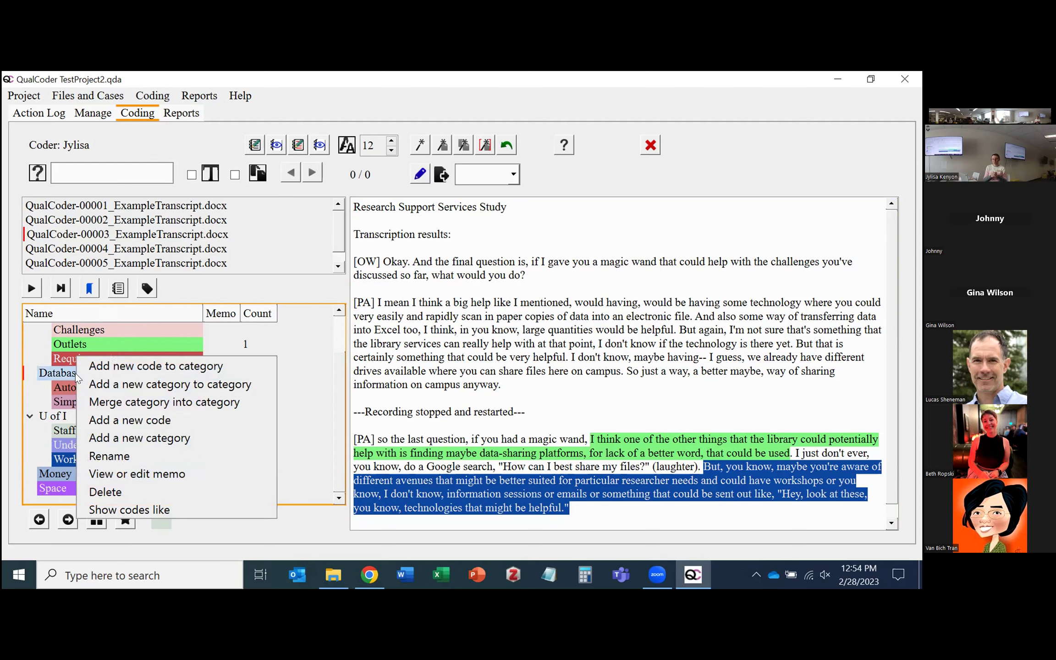
{"action": "left_click", "coordinate": [110, 455]}
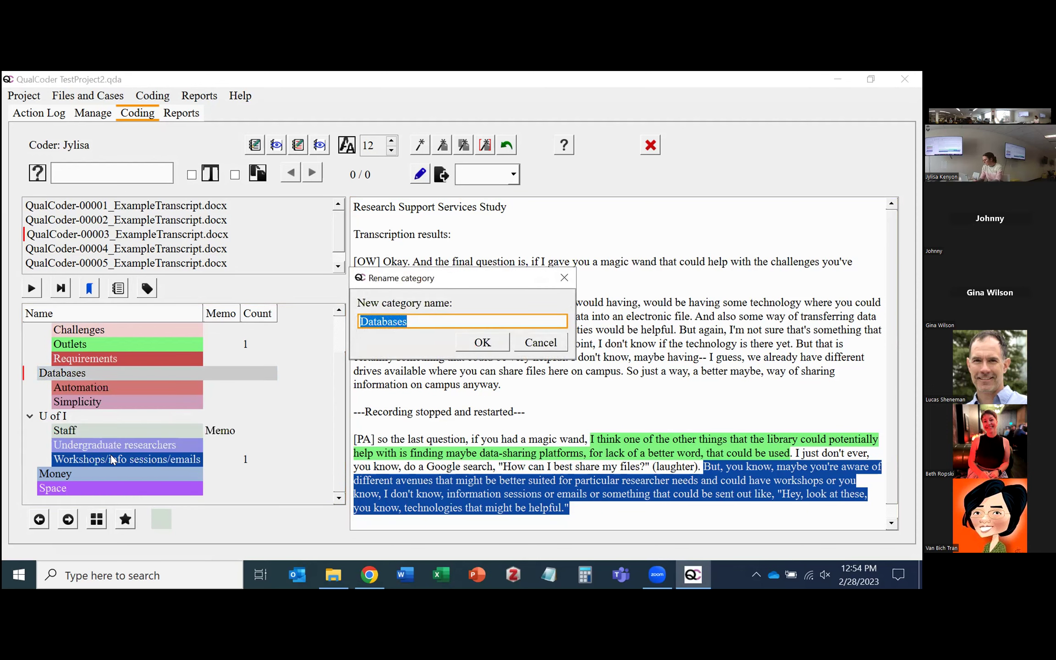
{"action": "type", "text": "Software"}
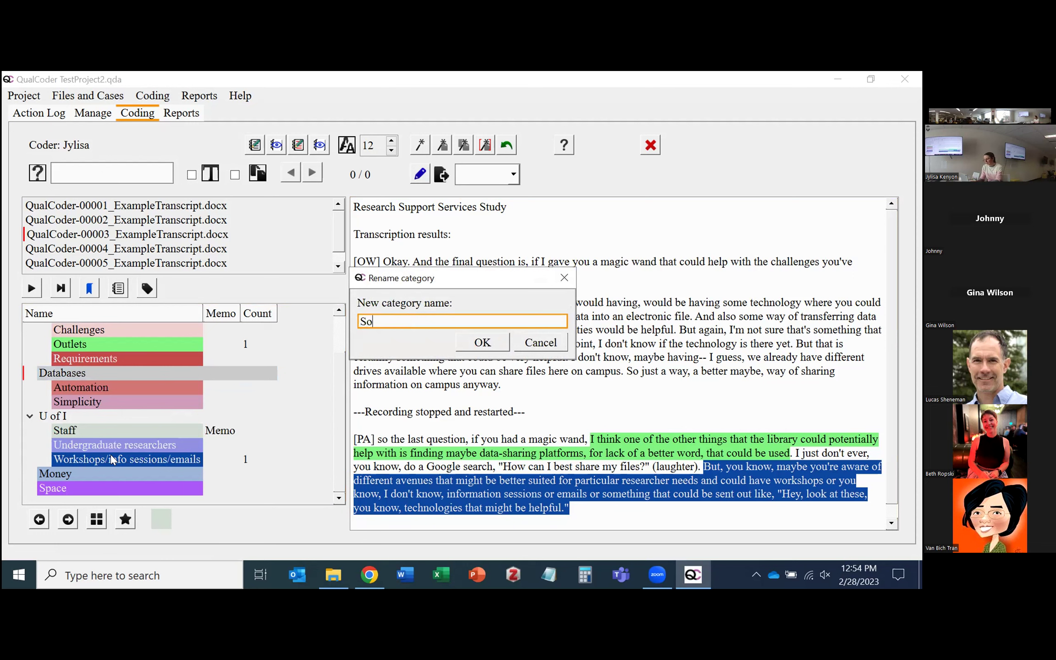
{"action": "key", "text": "BackSpace"}
{"action": "key", "text": "BackSpace"}
{"action": "key", "text": "BackSpace"}
{"action": "key", "text": "BackSpace"}
{"action": "key", "text": "BackSpace"}
{"action": "key", "text": "BackSpace"}
{"action": "key", "text": "BackSpace"}
{"action": "key", "text": "BackSpace"}
{"action": "type", "text": "Technology tools"}
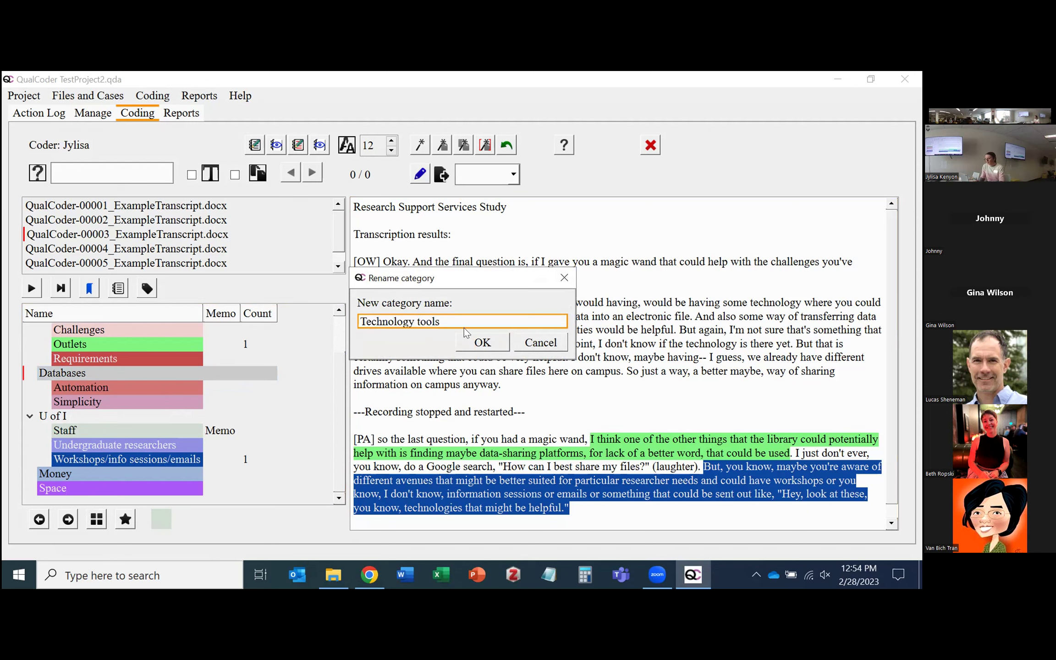
{"action": "left_click", "coordinate": [480, 343]}
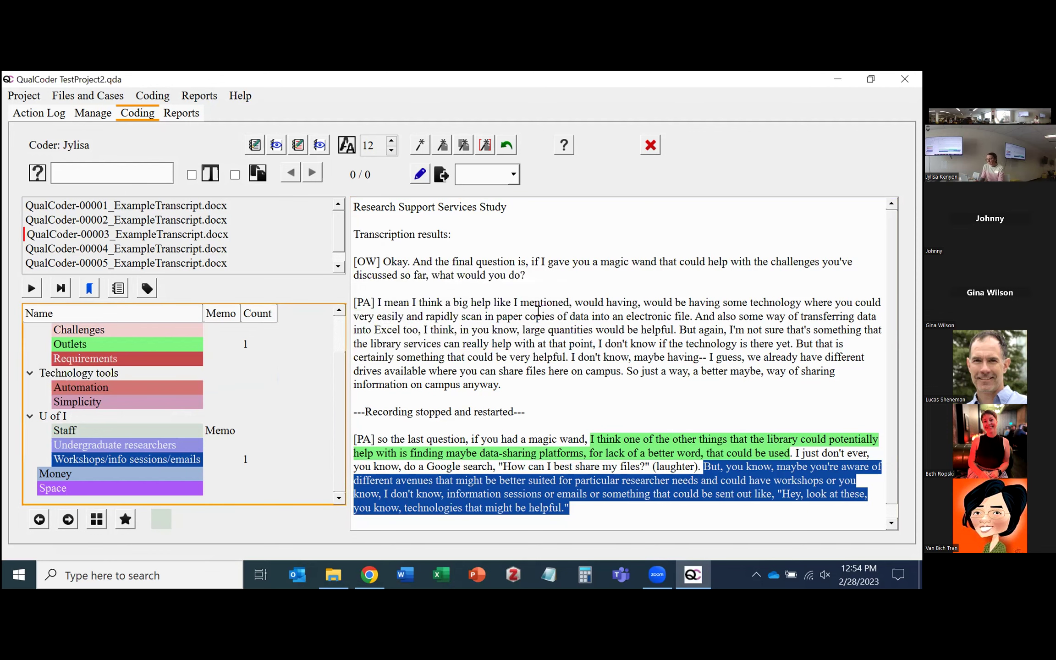
Code the passage from "would be having some technology" to "into an electronic file." with the Simplicity code
{"action": "left_click_drag", "start_coordinate": [644, 303], "coordinate": [693, 316]}
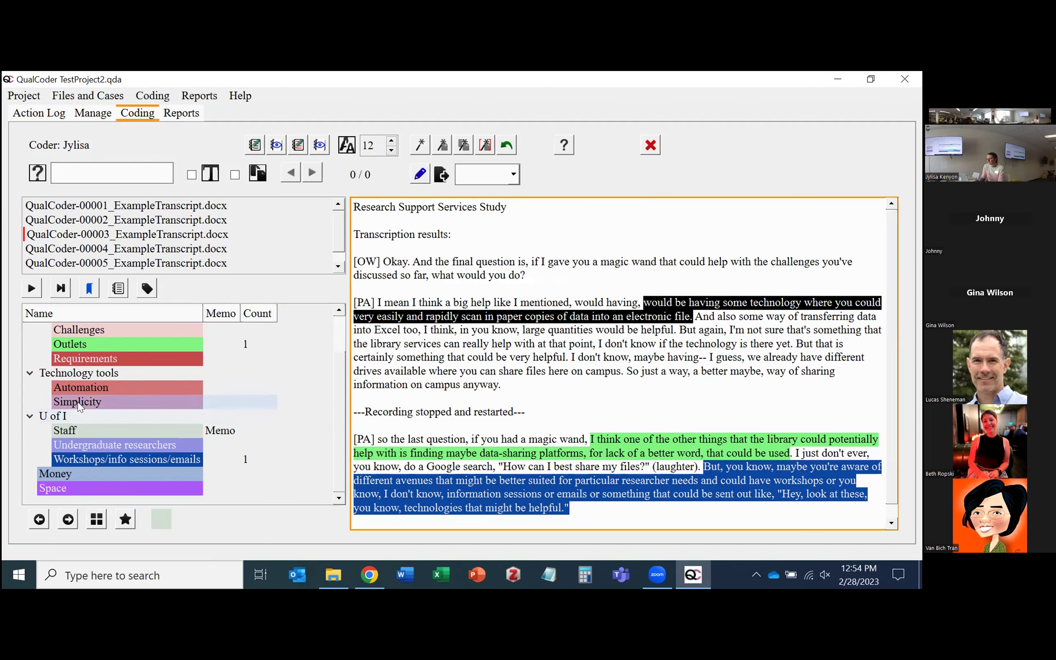
{"action": "mouse_move", "coordinate": [79, 407]}
{"action": "left_mouse_down"}
{"action": "mouse_move", "coordinate": [474, 346]}
{"action": "mouse_move", "coordinate": [482, 355]}
{"action": "left_mouse_up"}
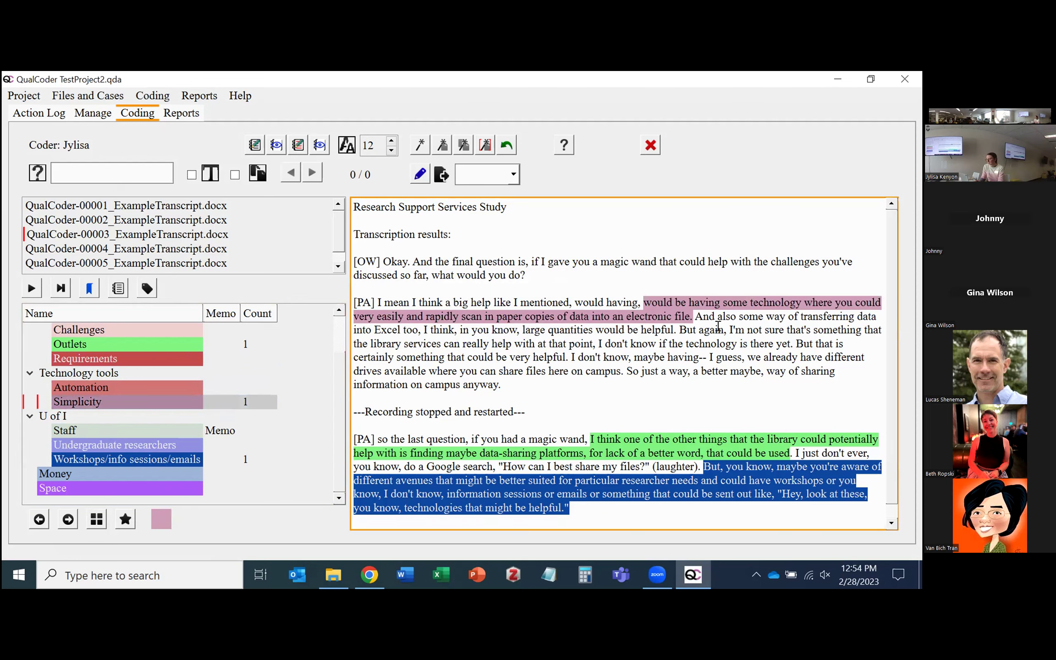
{"action": "left_click_drag", "start_coordinate": [716, 317], "coordinate": [675, 327]}
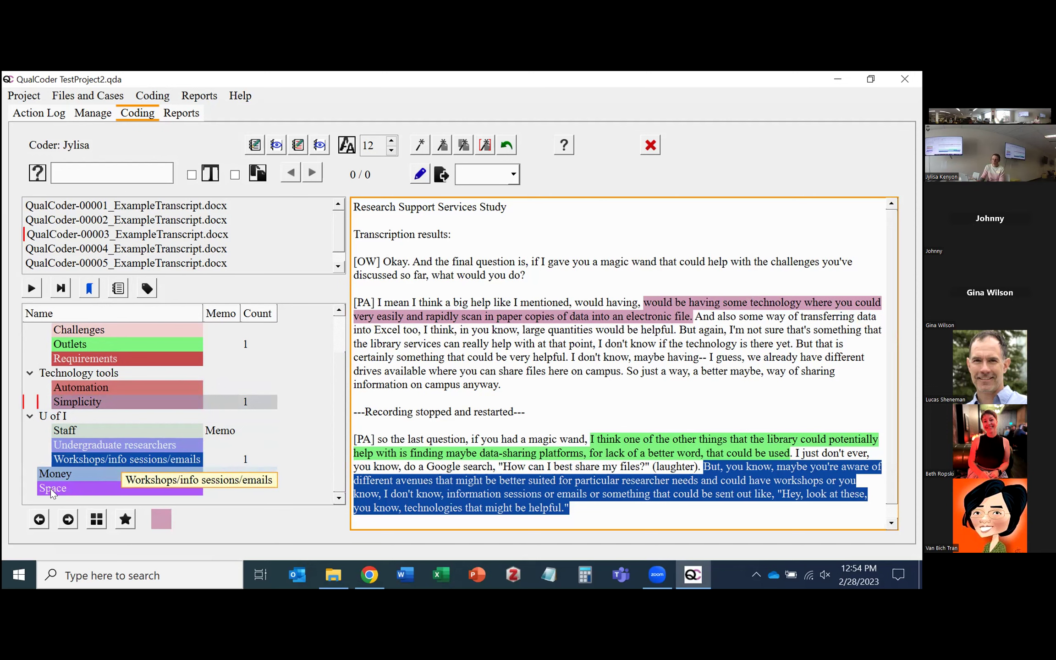
Add a subcategory named Infrastructure under the U of I category
{"action": "right_click", "coordinate": [57, 417]}
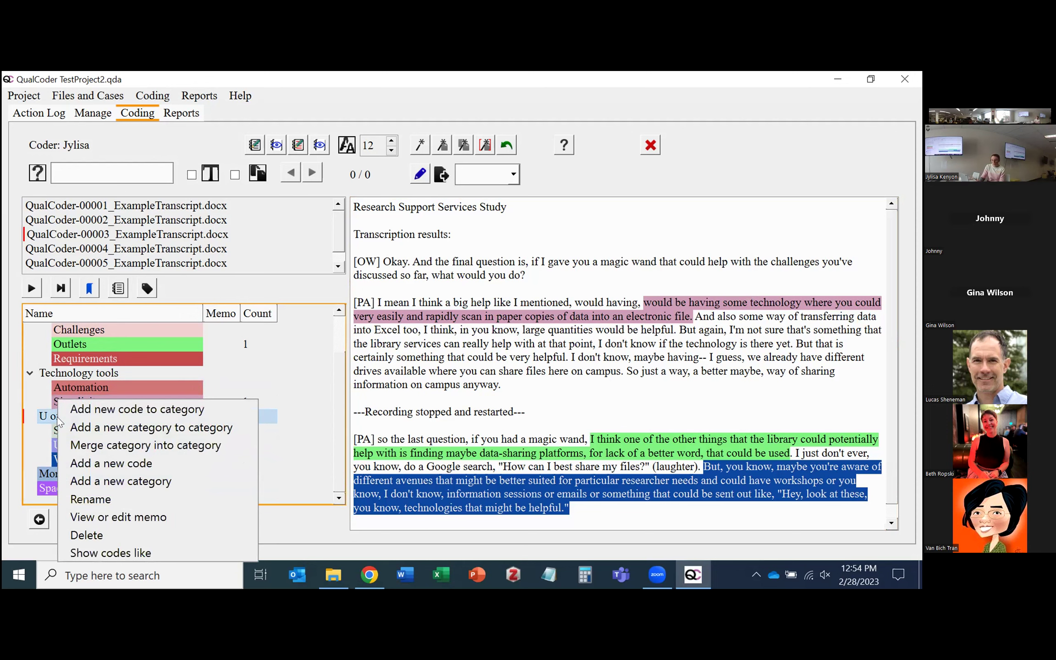
{"action": "left_click", "coordinate": [113, 431]}
{"action": "type", "text": "In"}
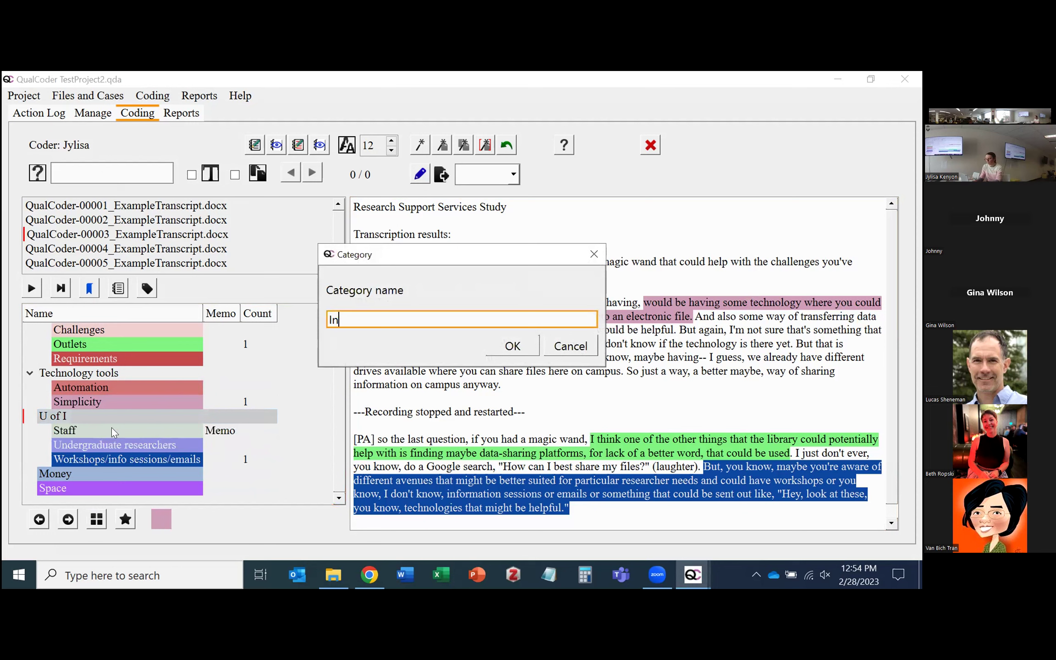
{"action": "type", "text": "frastructure"}
{"action": "left_click", "coordinate": [507, 345]}
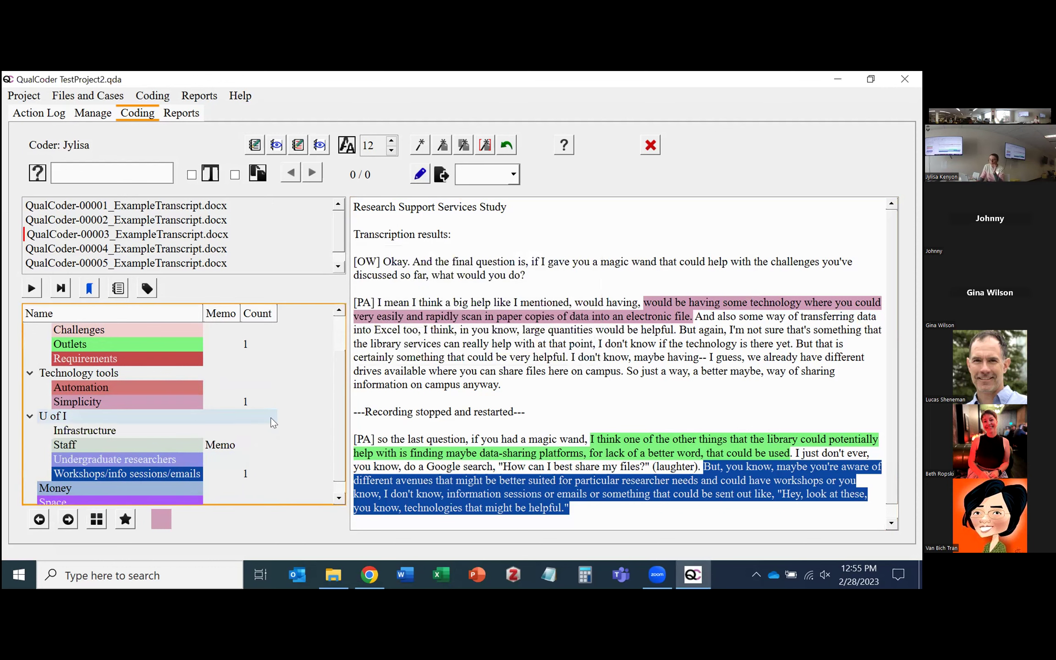
Move the Money, Space and Staff codes into the Infrastructure category under U of I
{"action": "scroll", "coordinate": [90, 423], "scroll_direction": "down", "scroll_amount": 1}
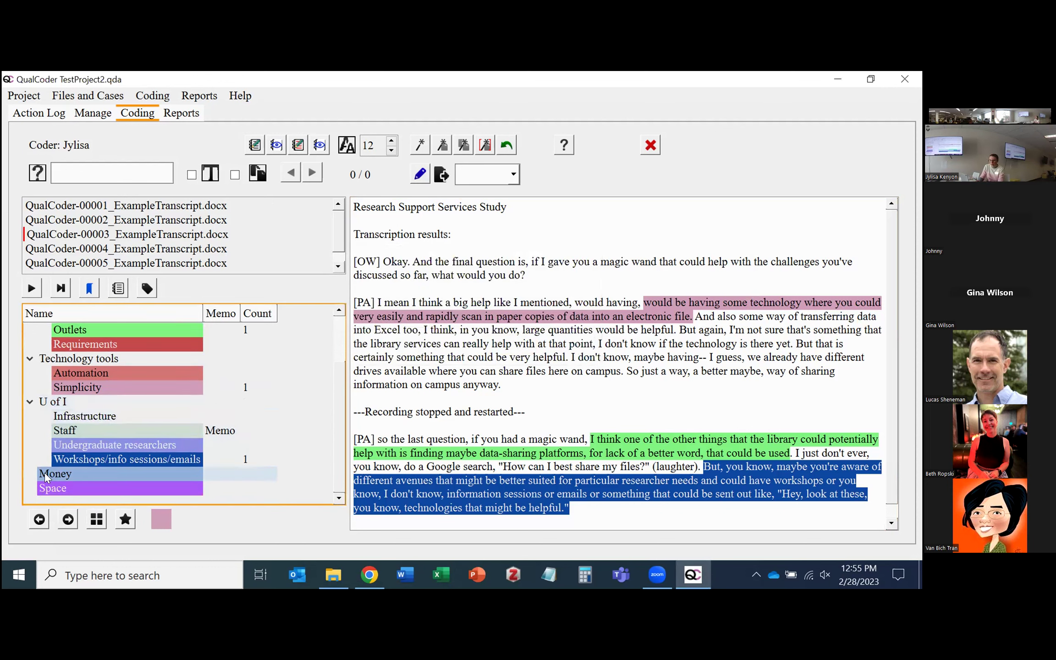
{"action": "left_click_drag", "start_coordinate": [44, 472], "coordinate": [82, 416]}
{"action": "left_click_drag", "start_coordinate": [60, 487], "coordinate": [89, 416]}
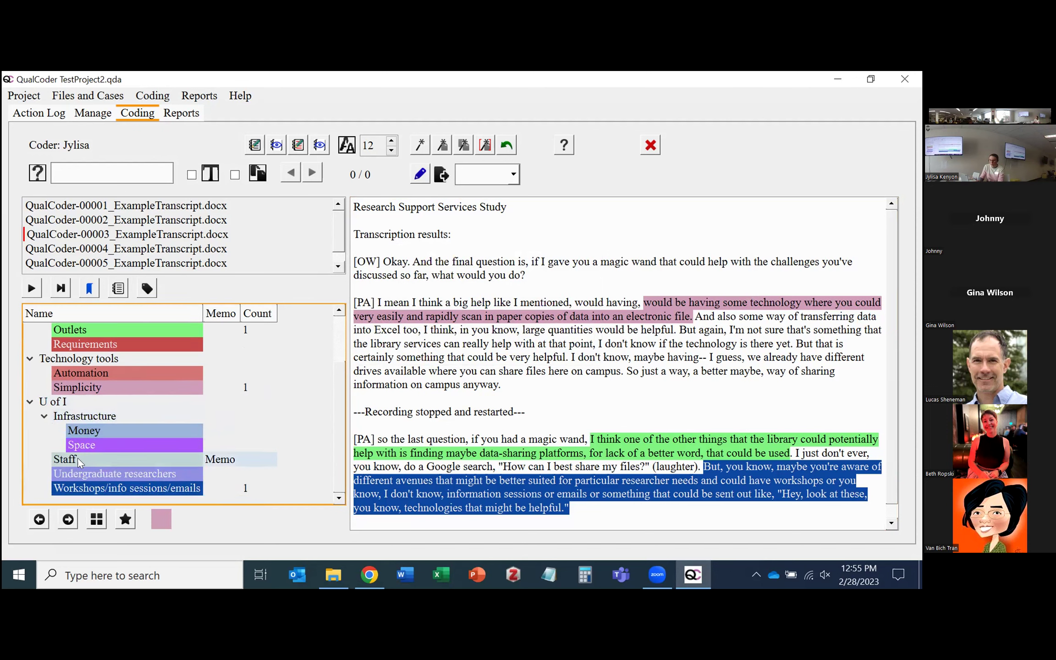
{"action": "left_click_drag", "start_coordinate": [76, 459], "coordinate": [94, 416]}
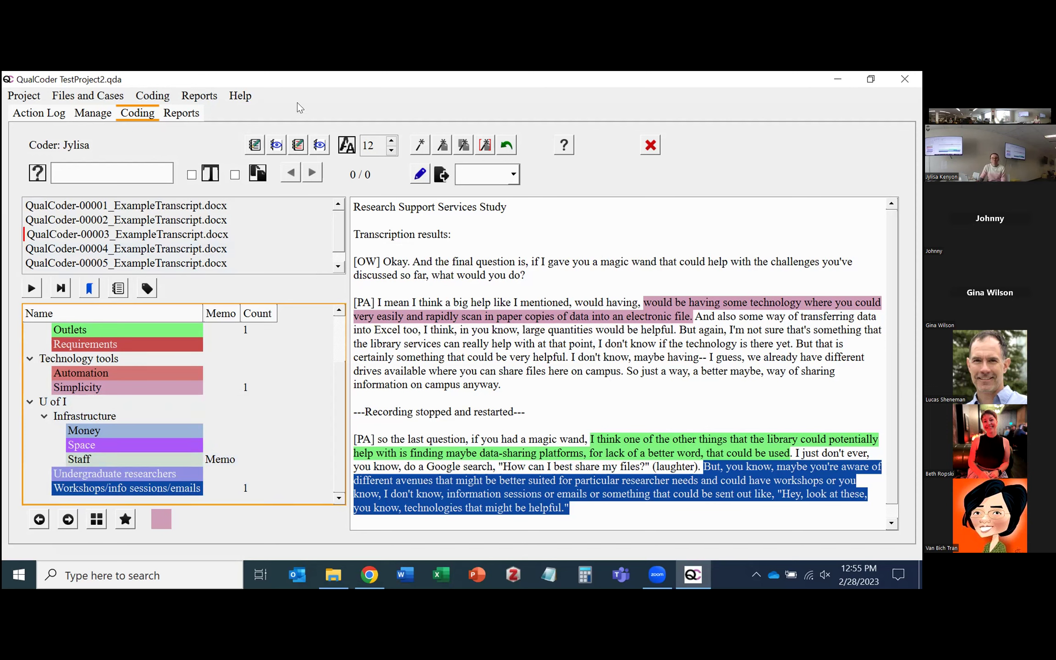
Review the actions available for the Money code and dismiss them without choosing one
{"action": "right_click", "coordinate": [97, 432]}
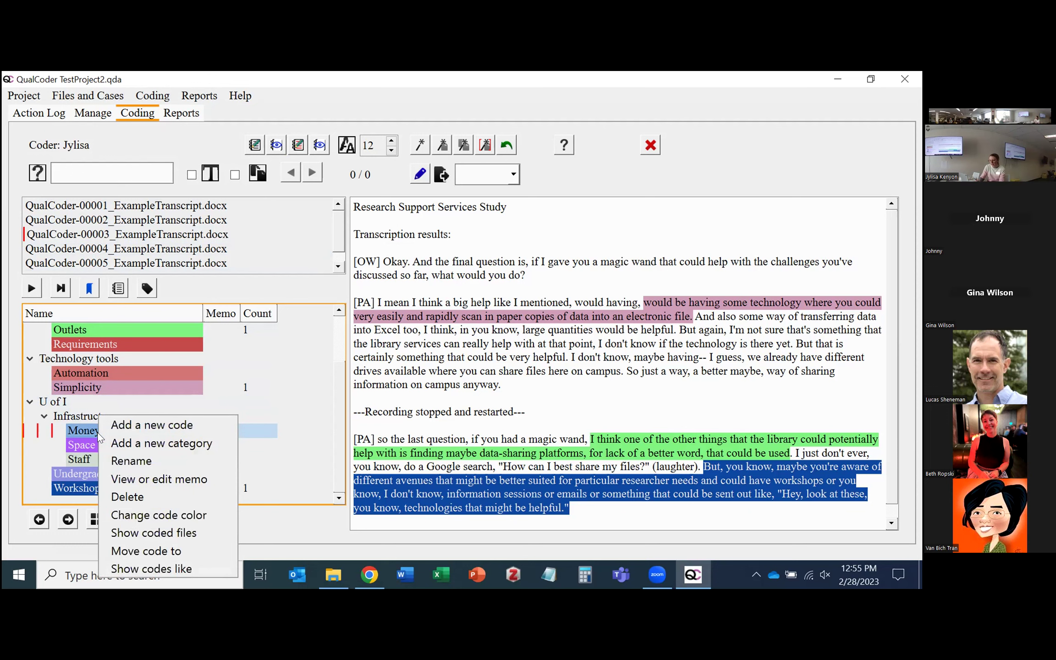
{"action": "left_click", "coordinate": [89, 444]}
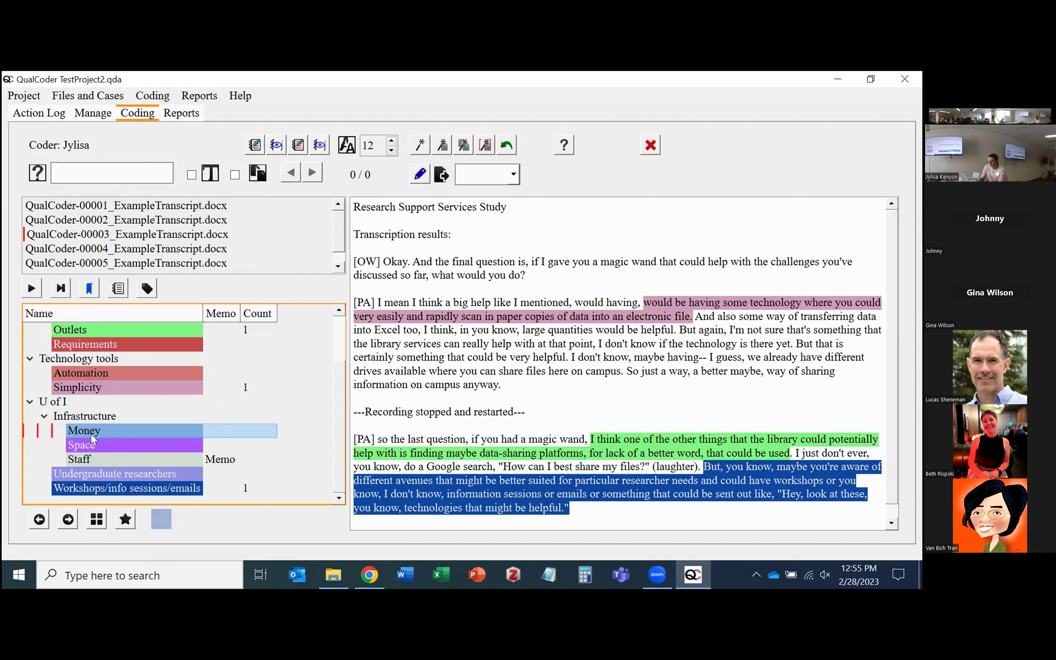
{"action": "right_click", "coordinate": [90, 434]}
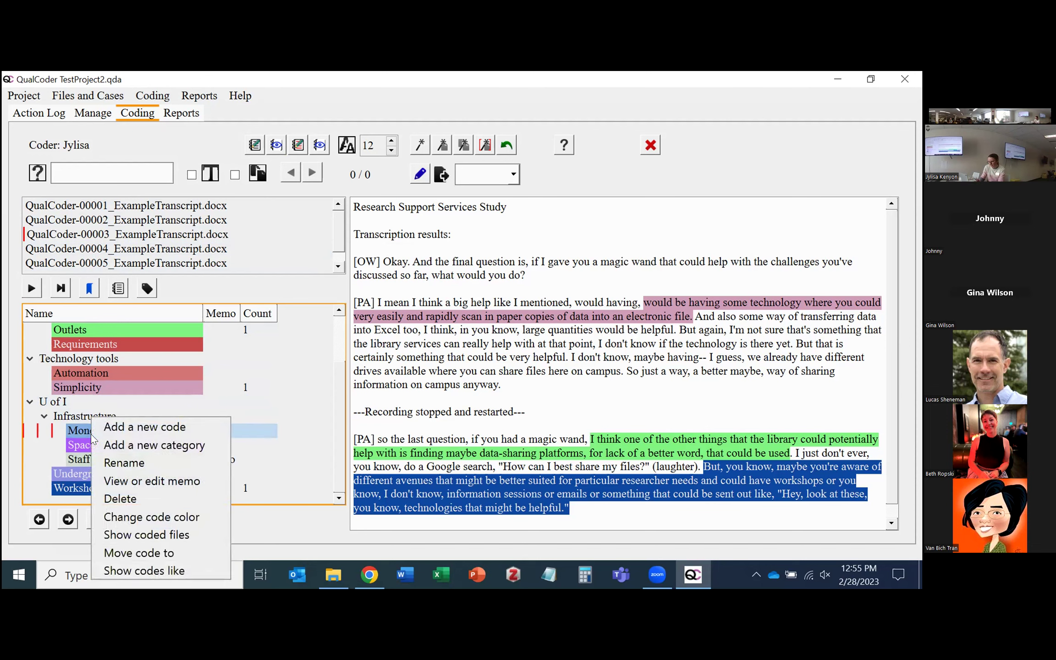
{"action": "left_click", "coordinate": [89, 431]}
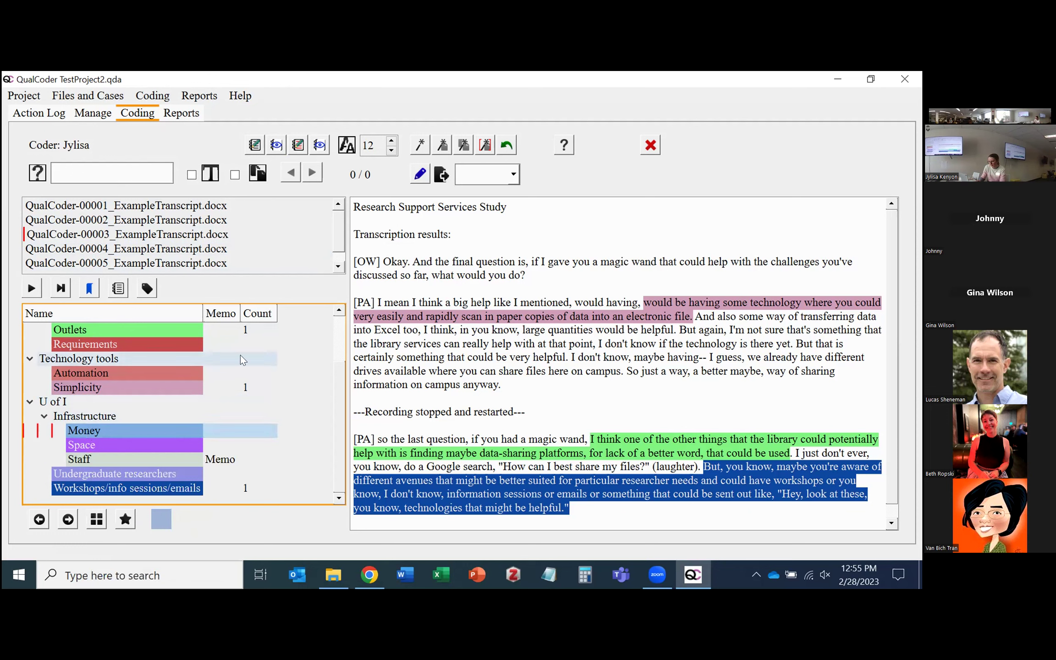
Begin merging the Simplicity code into the Automation code and decline the merge
{"action": "left_click", "coordinate": [126, 383]}
{"action": "left_click_drag", "start_coordinate": [126, 383], "coordinate": [120, 372]}
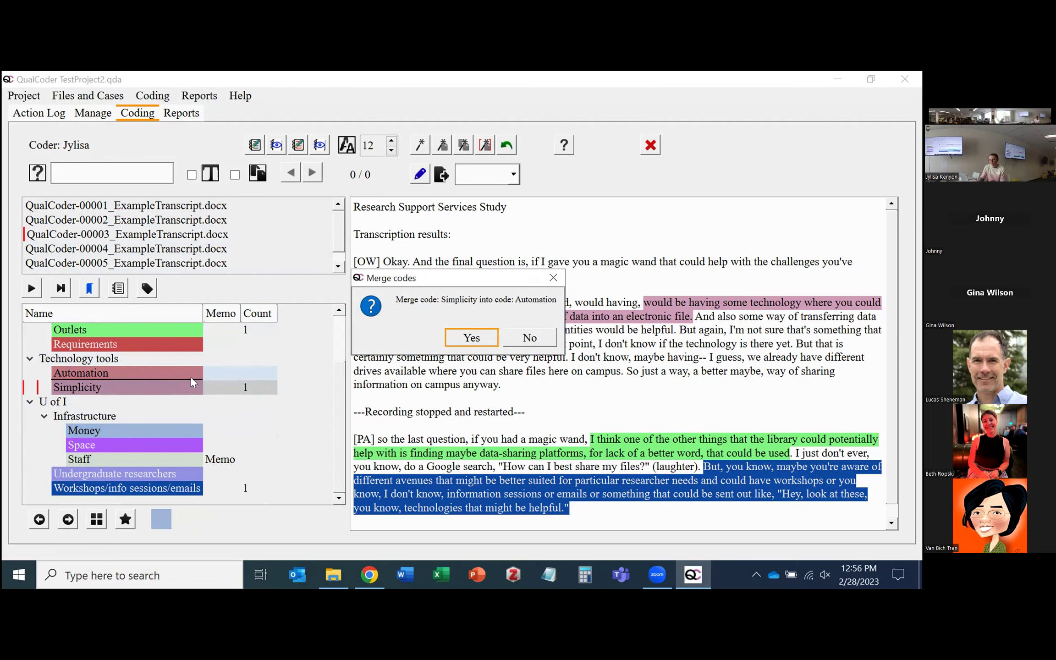
{"action": "left_click", "coordinate": [523, 331]}
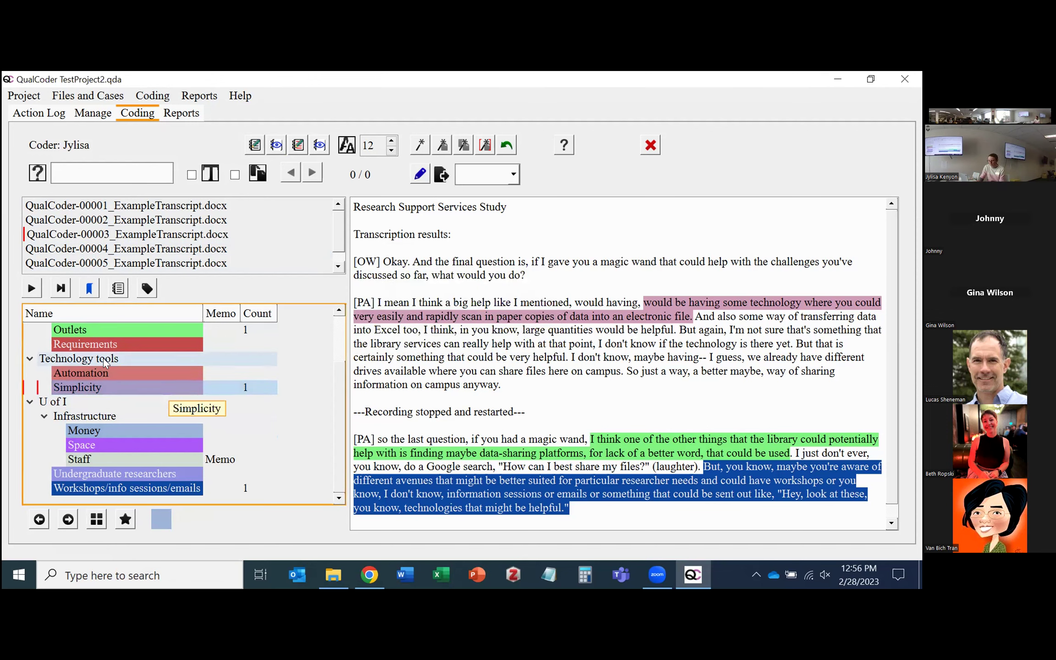
Try to start automatic coding with the Technology tools category selected instead of a code
{"action": "scroll", "coordinate": [178, 362], "scroll_direction": "up", "scroll_amount": 2}
{"action": "mouse_move", "coordinate": [102, 416]}
{"action": "left_mouse_down"}
{"action": "mouse_move", "coordinate": [88, 362]}
{"action": "mouse_move", "coordinate": [86, 415]}
{"action": "mouse_move", "coordinate": [87, 359]}
{"action": "mouse_move", "coordinate": [82, 418]}
{"action": "left_mouse_up"}
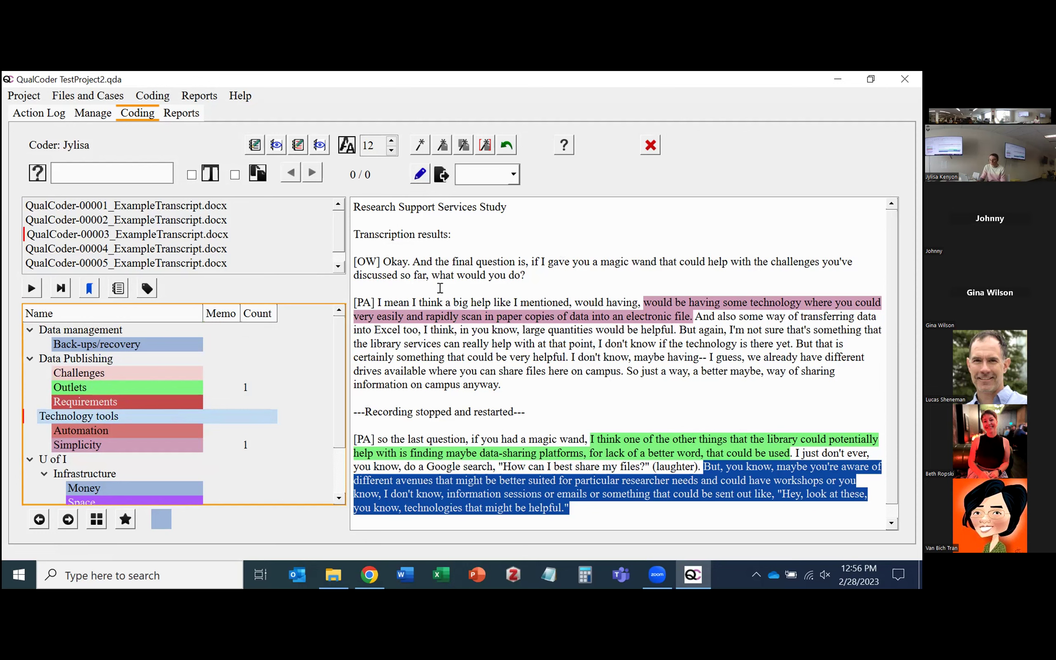
{"action": "left_click", "coordinate": [112, 169]}
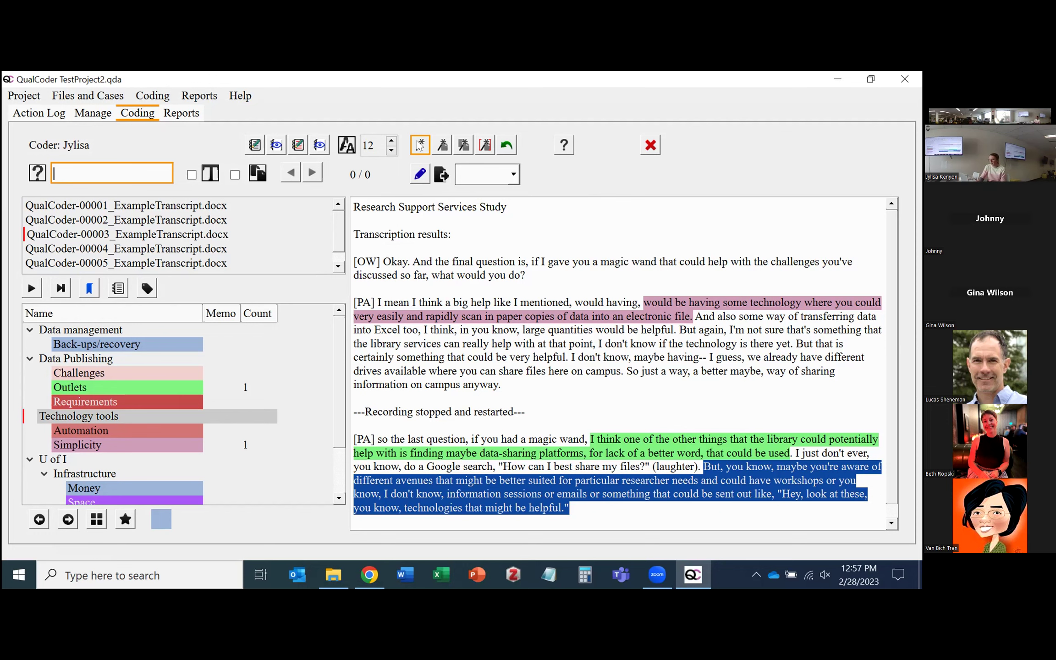
{"action": "left_click", "coordinate": [419, 146]}
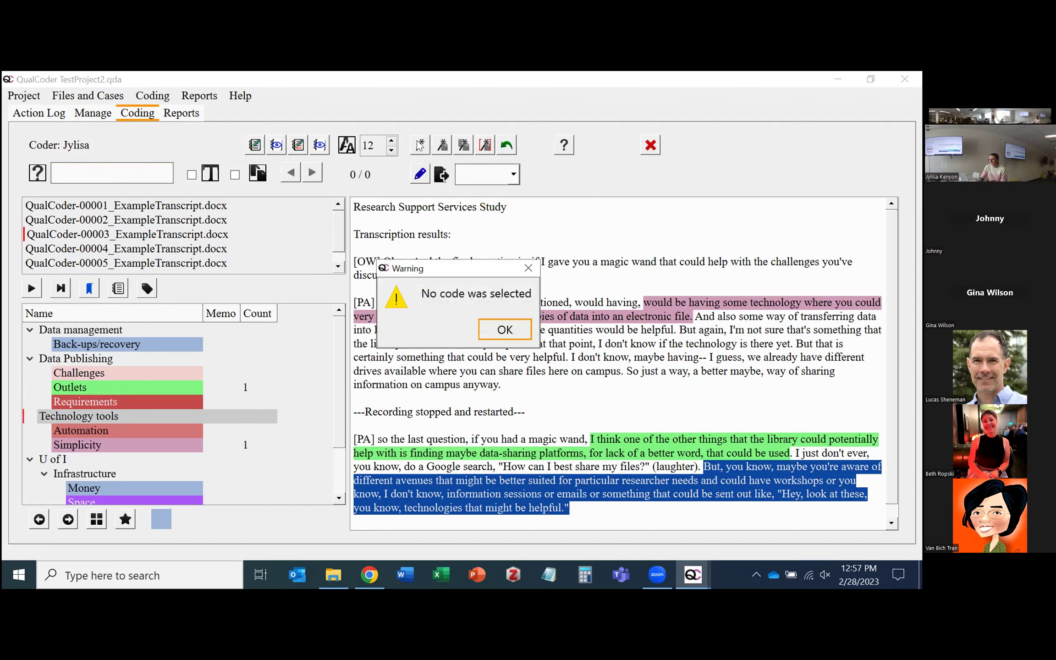
{"action": "left_click", "coordinate": [504, 330]}
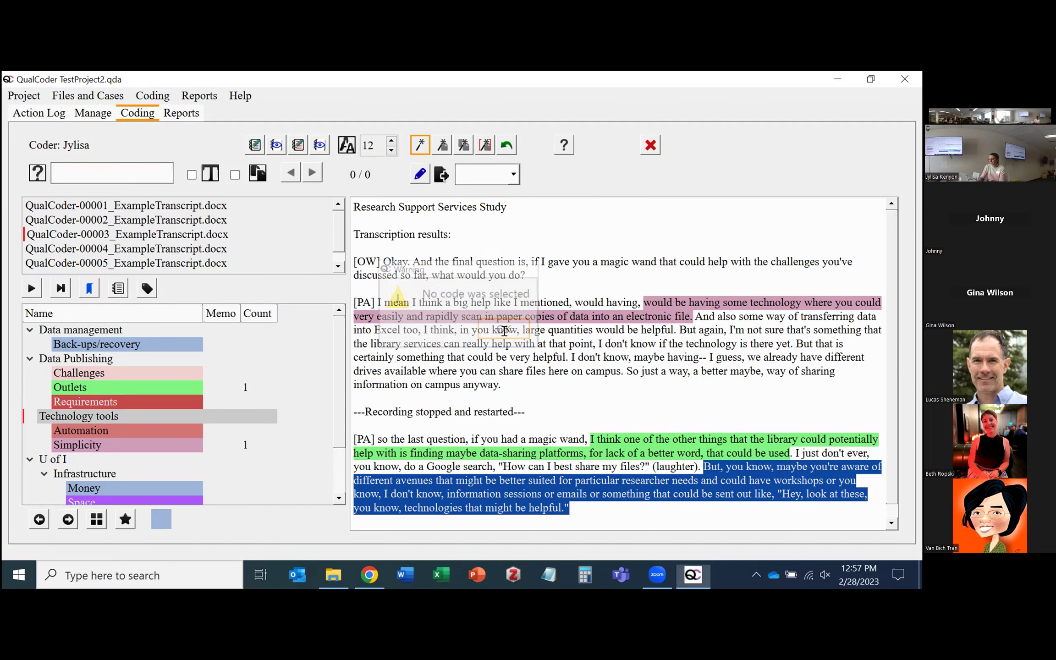
Auto-code the text "problems|Problems" with the Challenges code in all six transcripts, and open QualCoder-00004_ExampleTranscript.docx to check the coding
{"action": "left_click", "coordinate": [120, 372]}
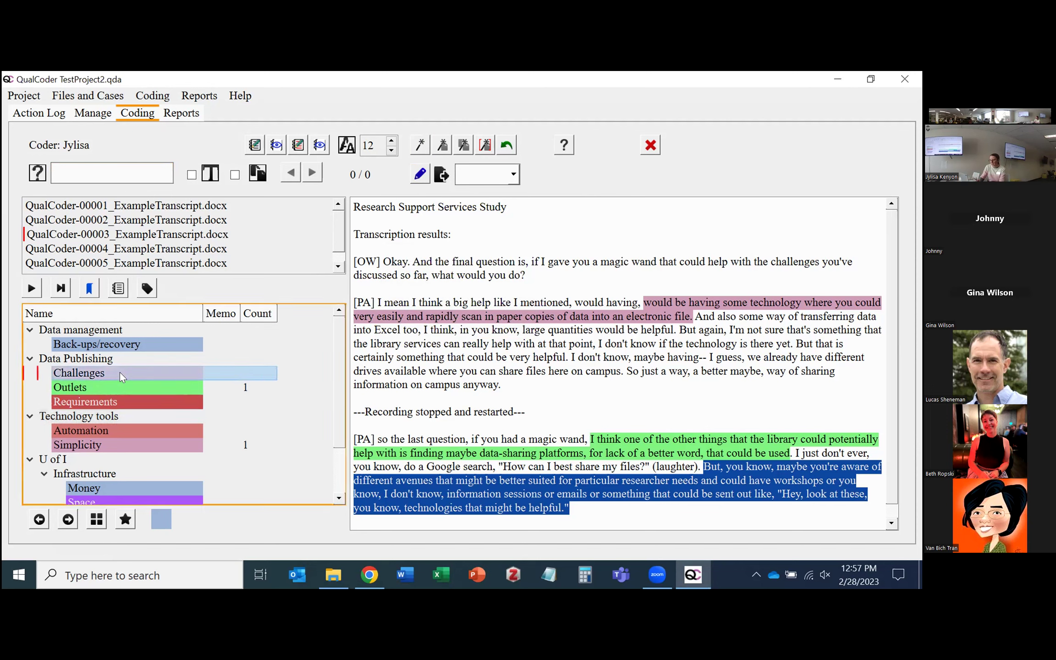
{"action": "left_click", "coordinate": [420, 148]}
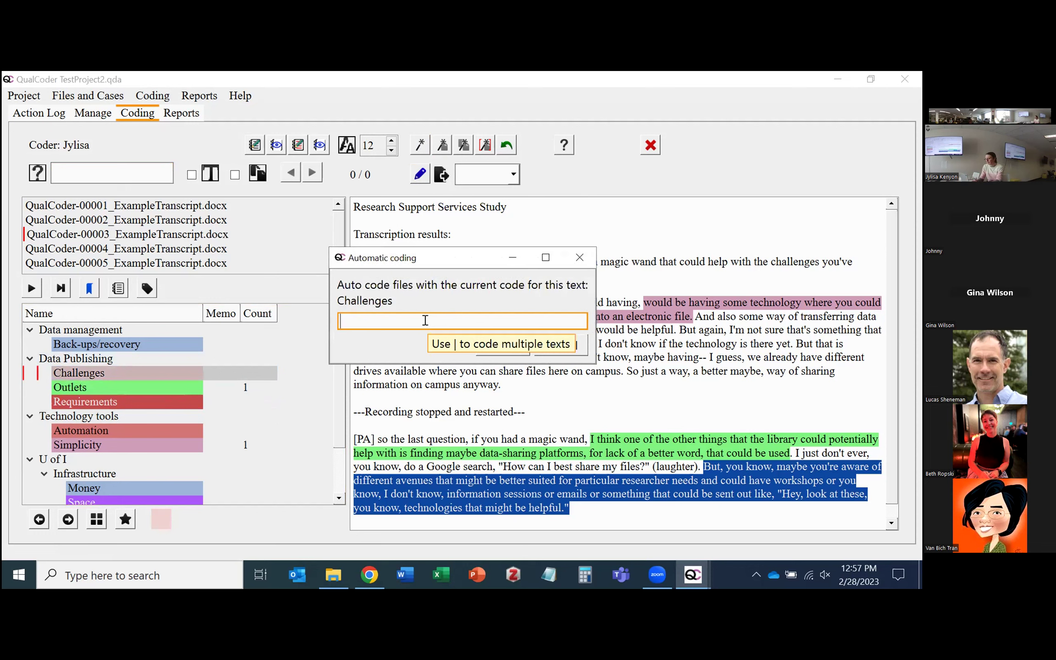
{"action": "type", "text": "problems"}
{"action": "type", "text": "|Prob"}
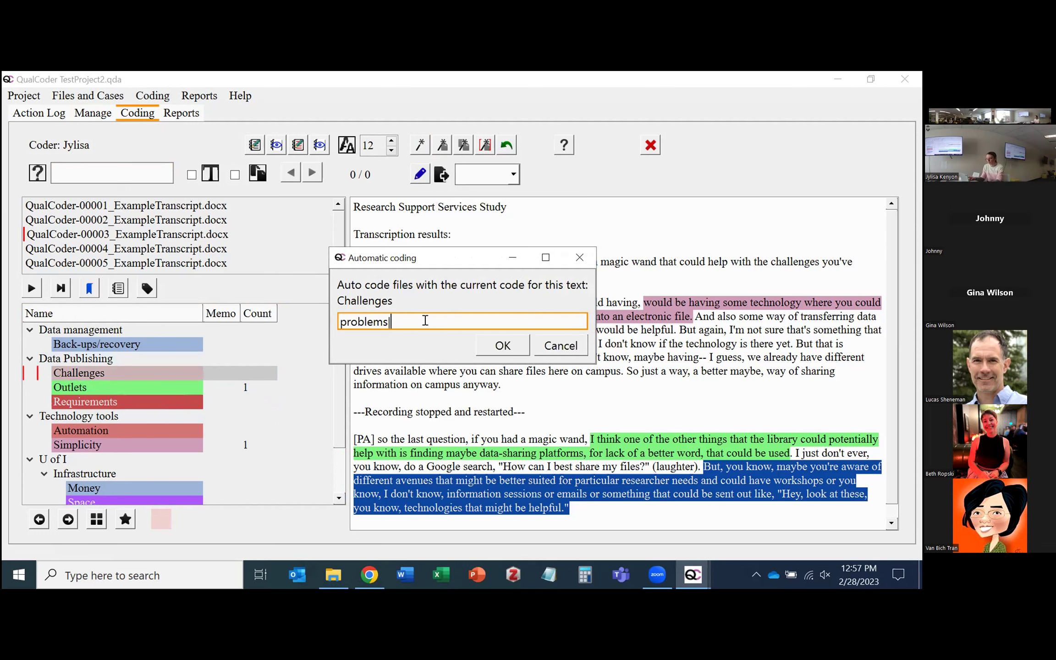
{"action": "type", "text": "lems"}
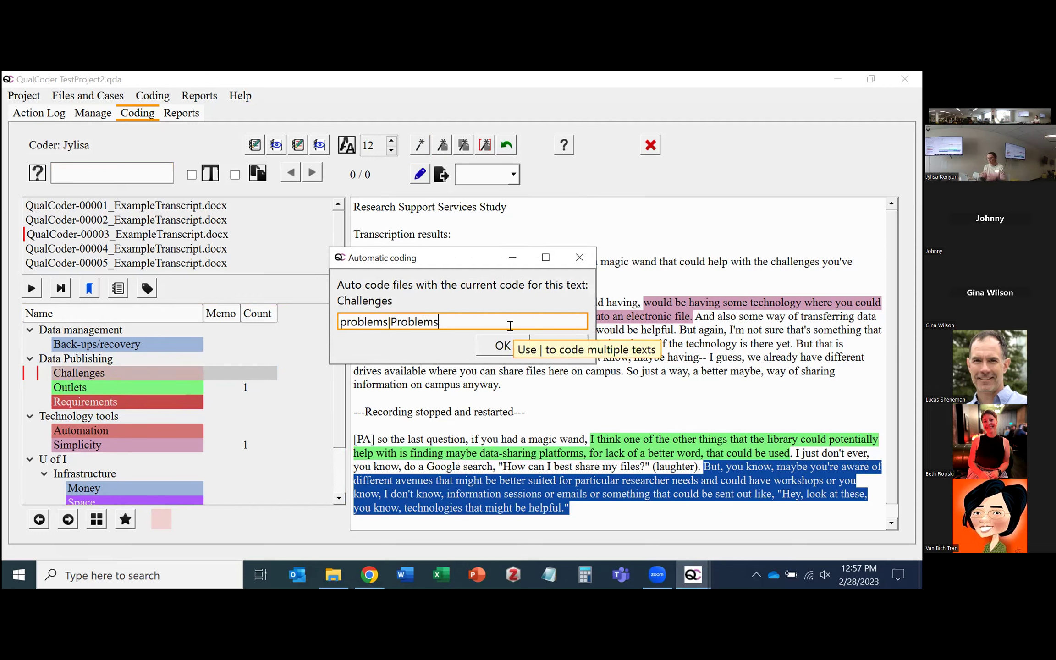
{"action": "left_click", "coordinate": [503, 346]}
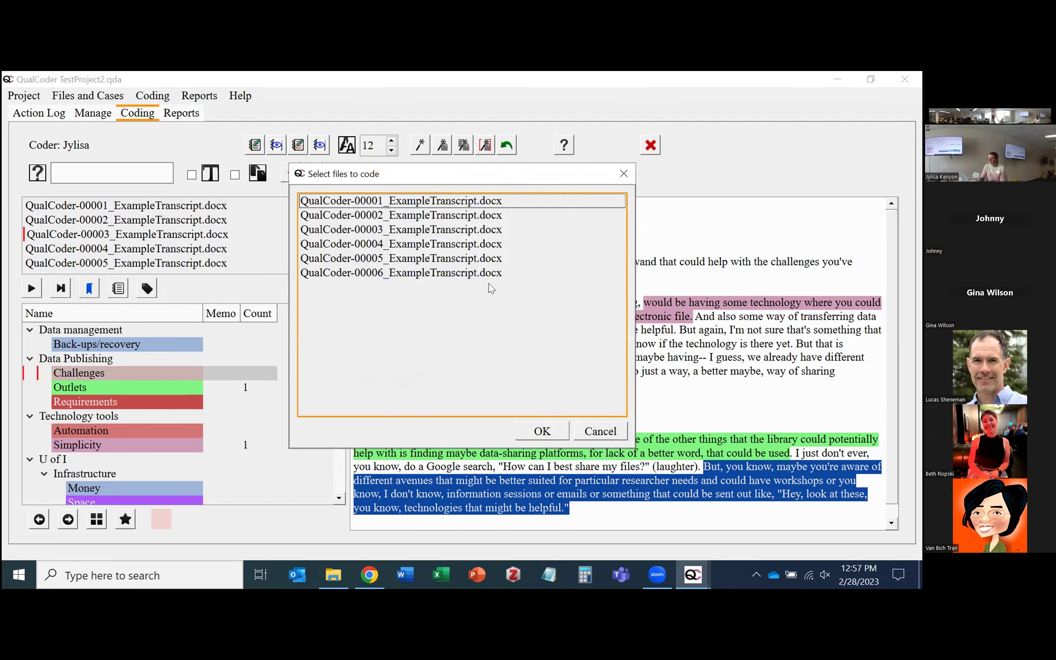
{"action": "key", "text": "ctrl+a"}
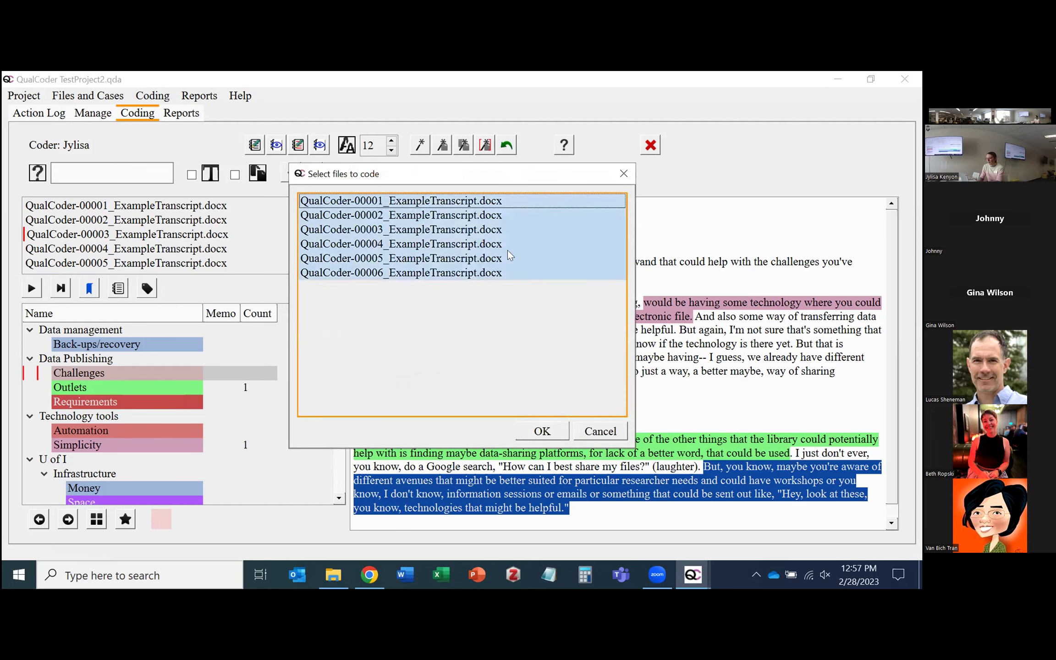
{"action": "left_click", "coordinate": [537, 432]}
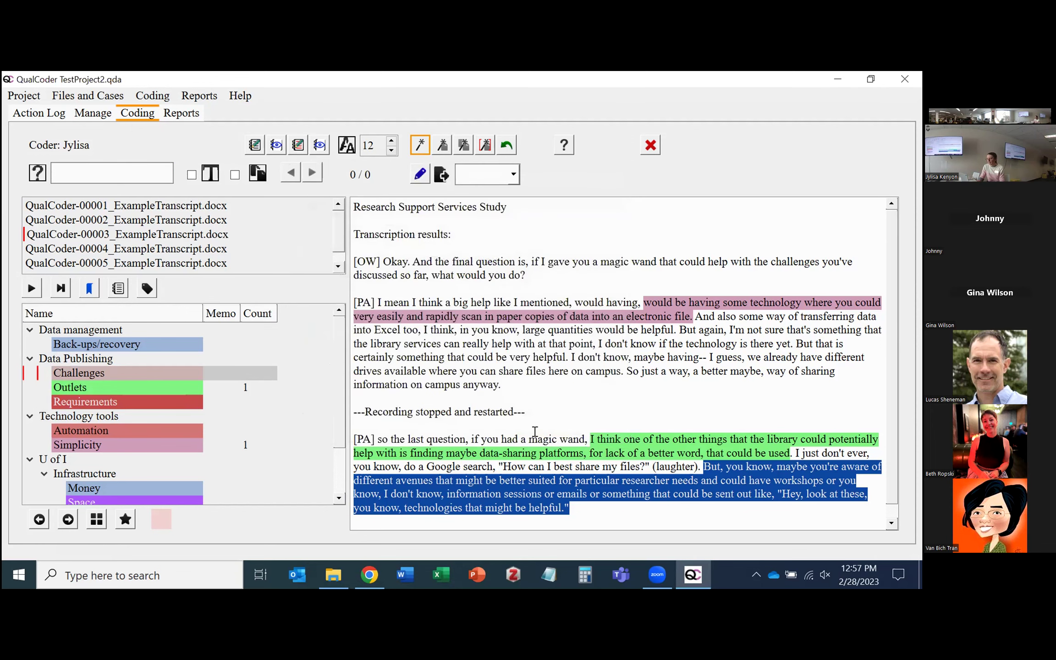
{"action": "left_click", "coordinate": [66, 251]}
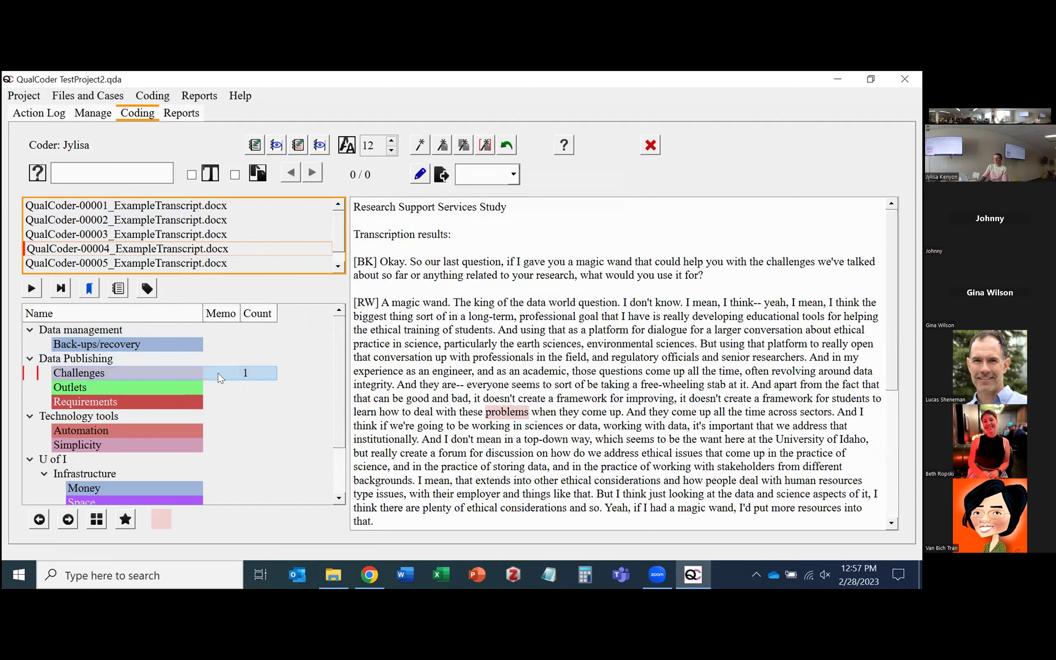
{"action": "mouse_move", "coordinate": [518, 410]}
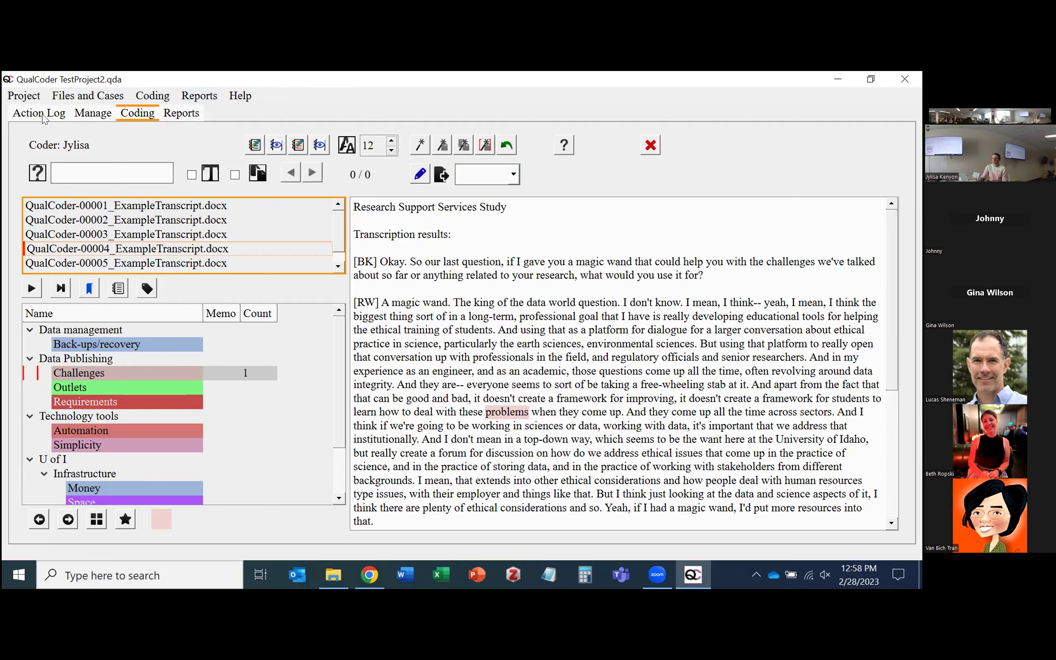
Review the project settings, including the options for switching or adding coders, and cancel without changes
{"action": "left_click", "coordinate": [26, 98]}
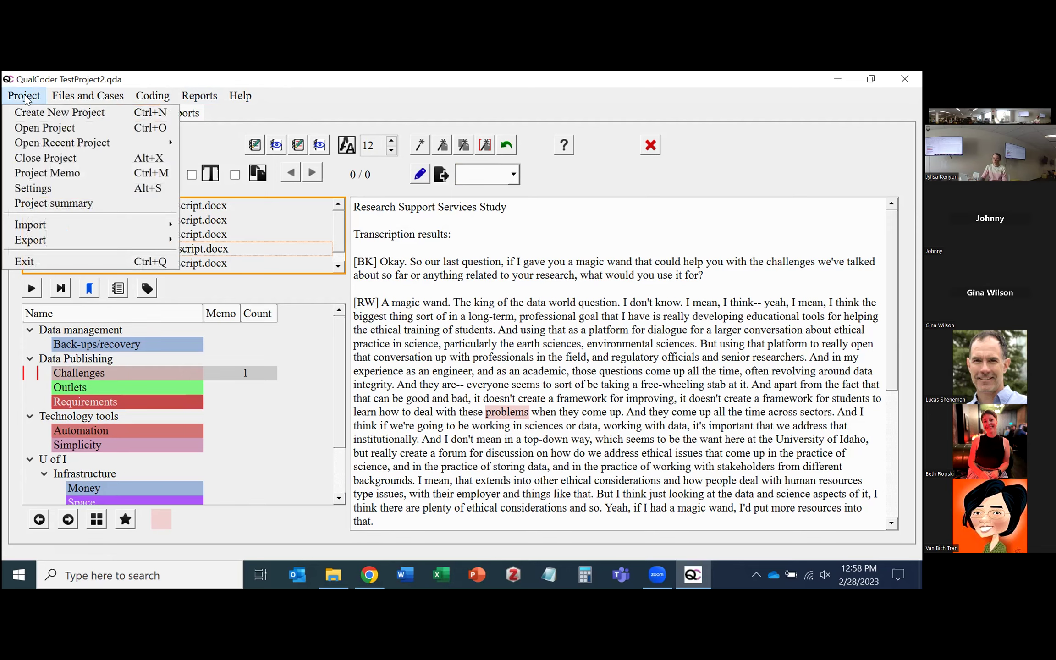
{"action": "left_click", "coordinate": [33, 189]}
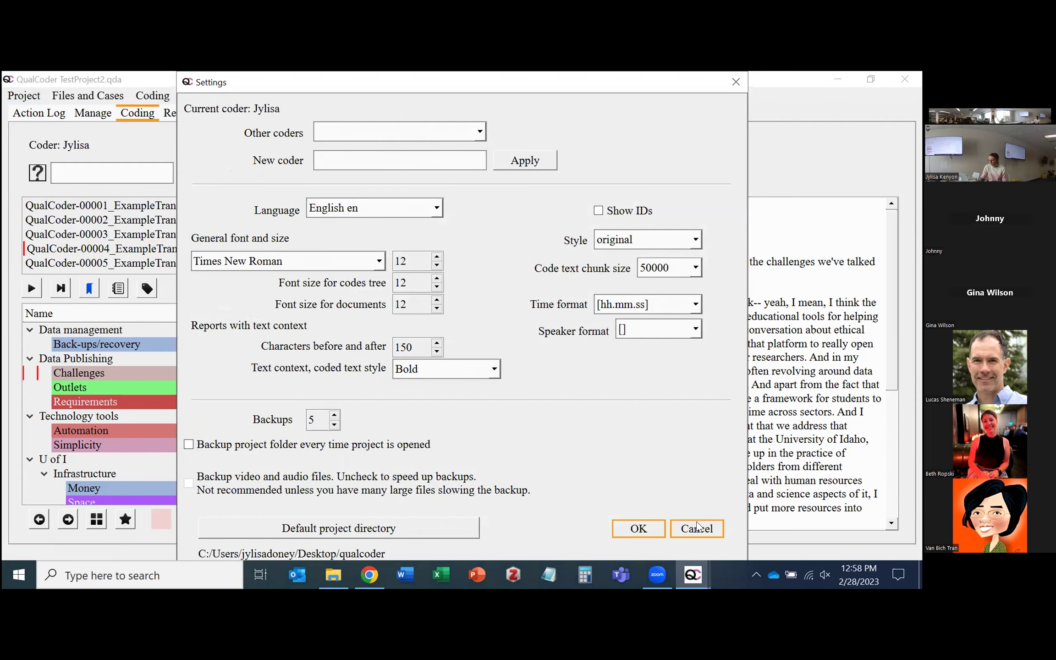
{"action": "left_click", "coordinate": [697, 528]}
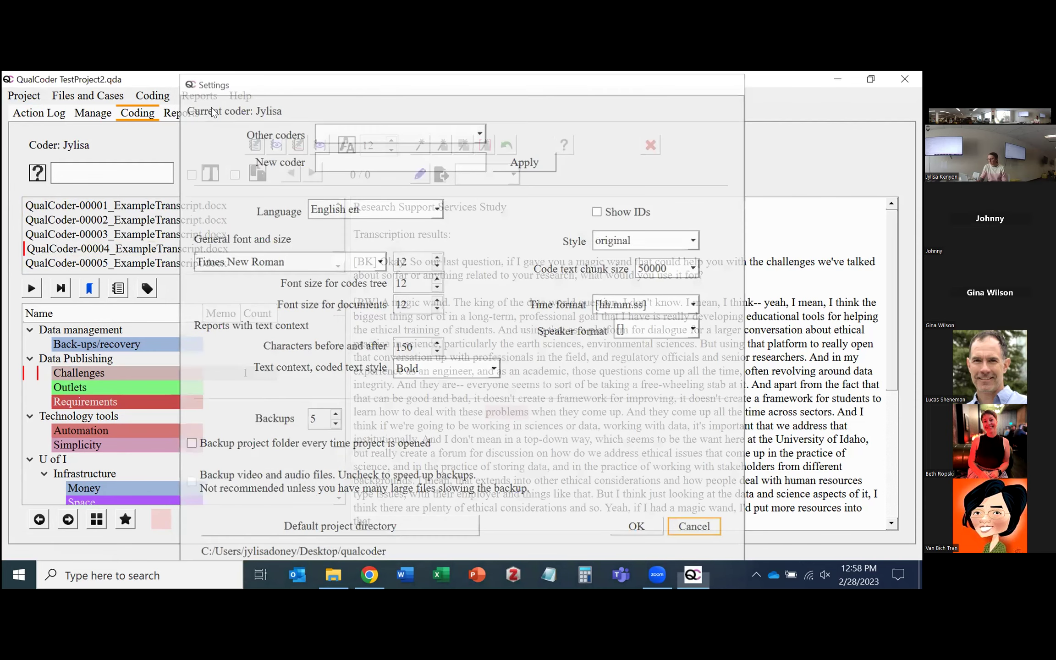
Reopen the text coding workspace and look over the available report types
{"action": "left_click", "coordinate": [159, 97]}
{"action": "left_click", "coordinate": [166, 111]}
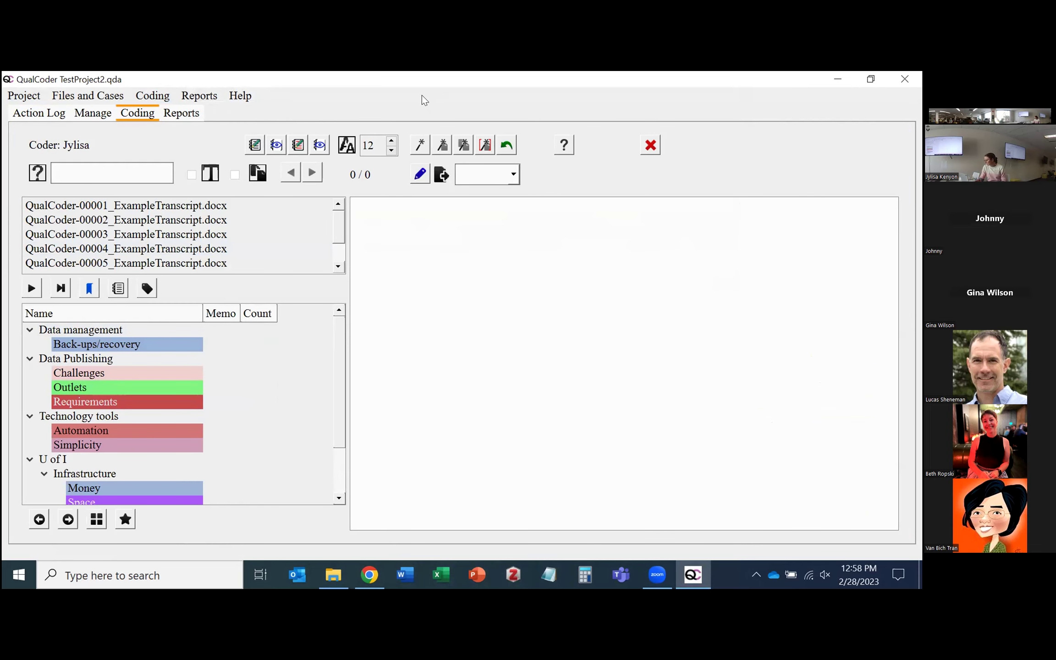
{"action": "left_click", "coordinate": [206, 101]}
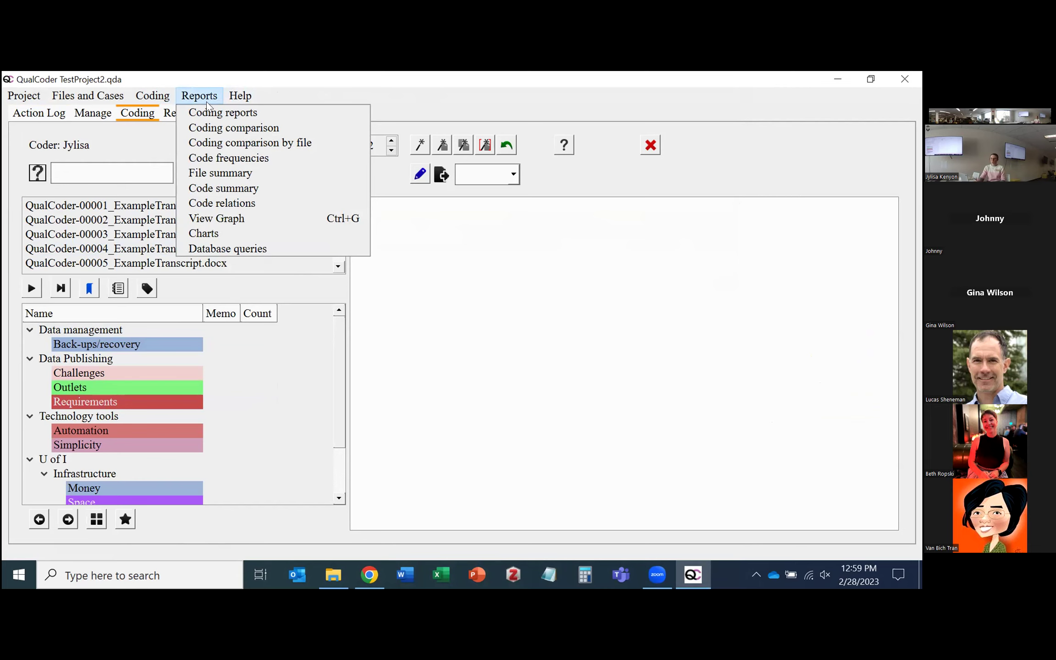
Switch to Chrome, view the Coding Reports section of the QualCoder wiki's 10 Reports page, and return to QualCoder
{"action": "left_click", "coordinate": [369, 574]}
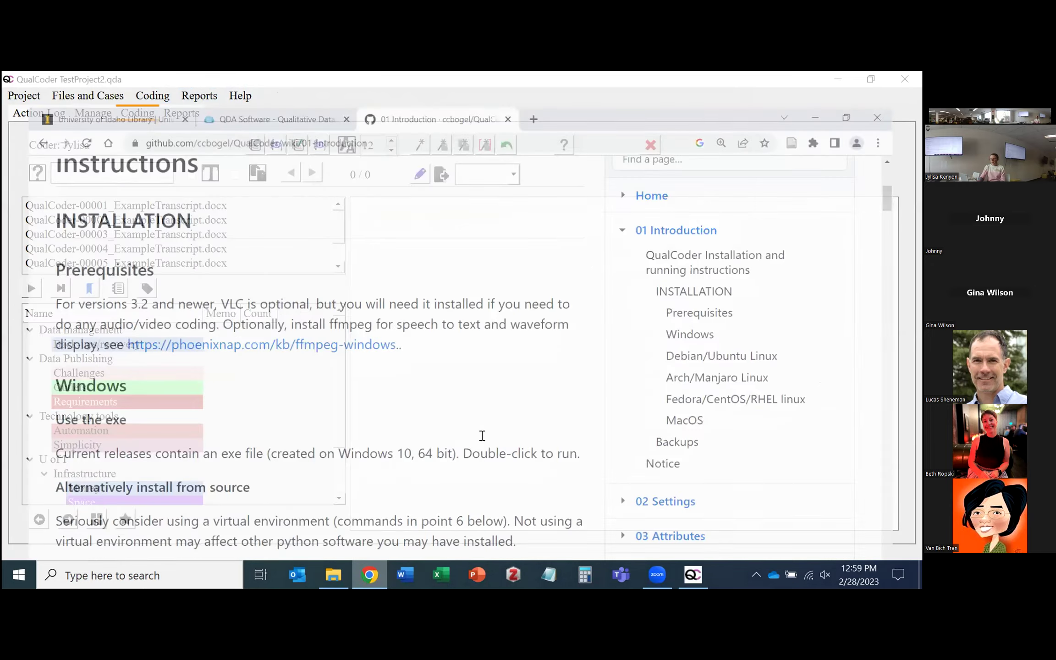
{"action": "scroll", "coordinate": [714, 251], "scroll_direction": "down", "scroll_amount": 12}
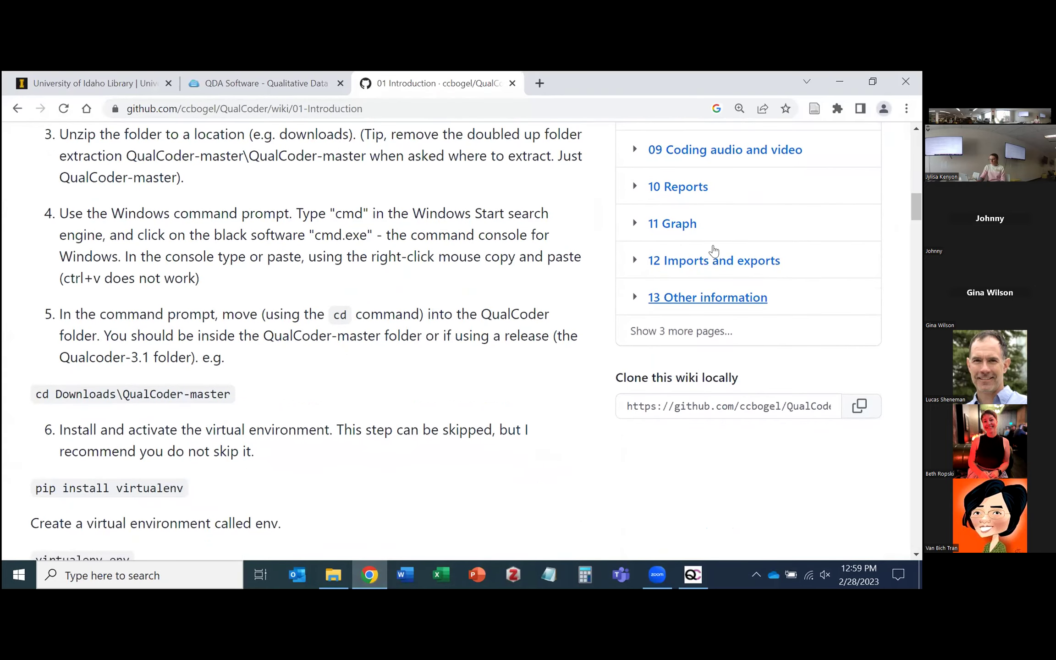
{"action": "left_click", "coordinate": [679, 186]}
{"action": "scroll", "coordinate": [552, 461], "scroll_direction": "down", "scroll_amount": 9}
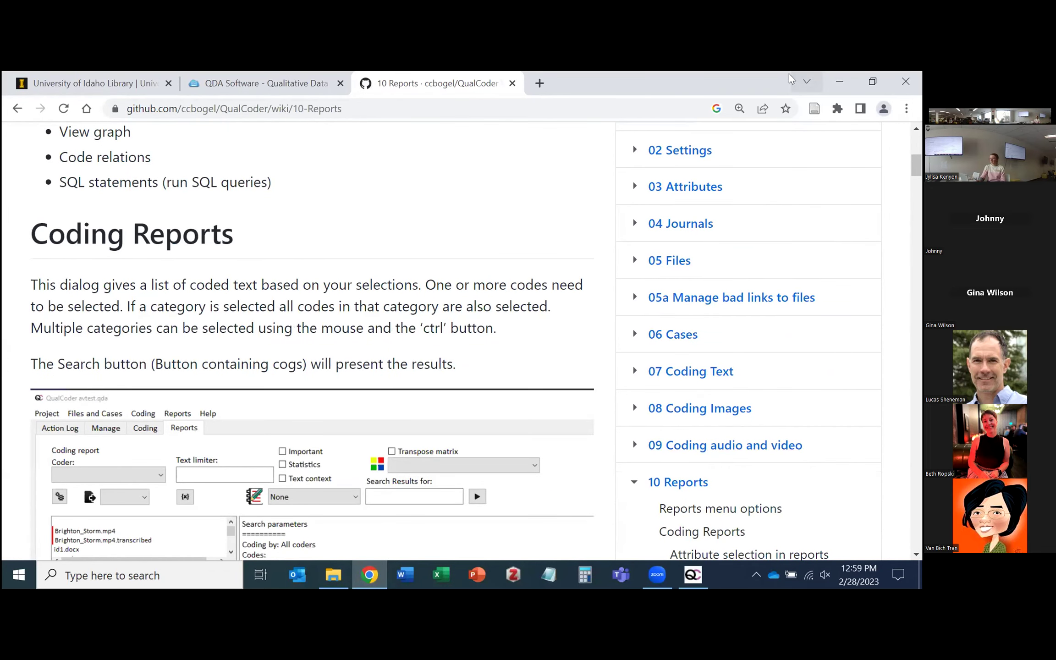
{"action": "left_click", "coordinate": [839, 81]}
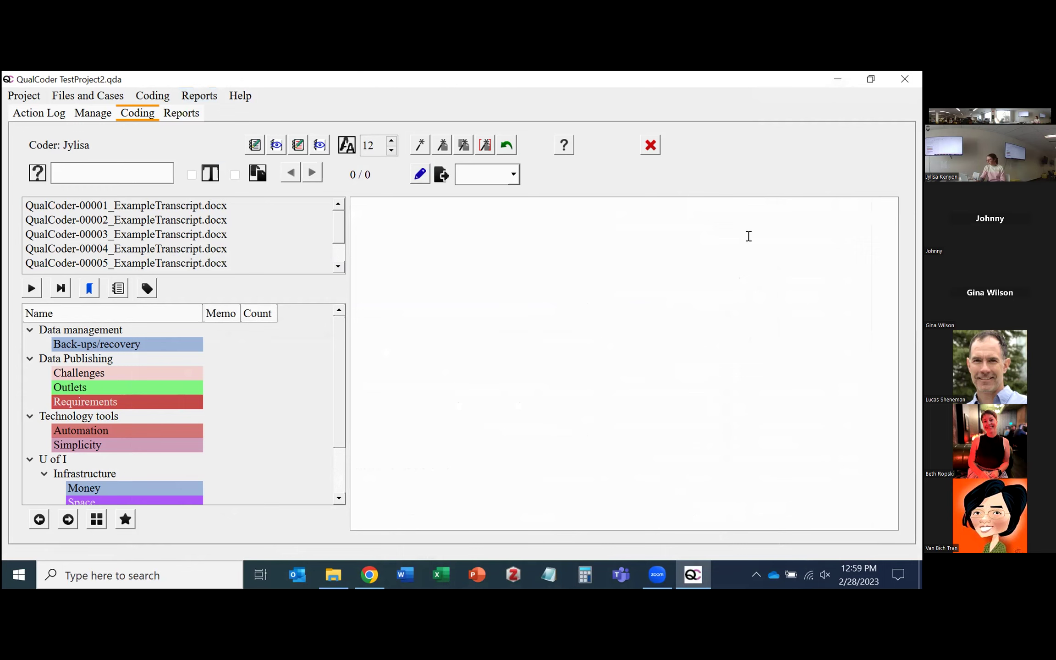
Open a coding report and select all transcript files and all cases for it
{"action": "left_click", "coordinate": [210, 96]}
{"action": "left_click", "coordinate": [213, 112]}
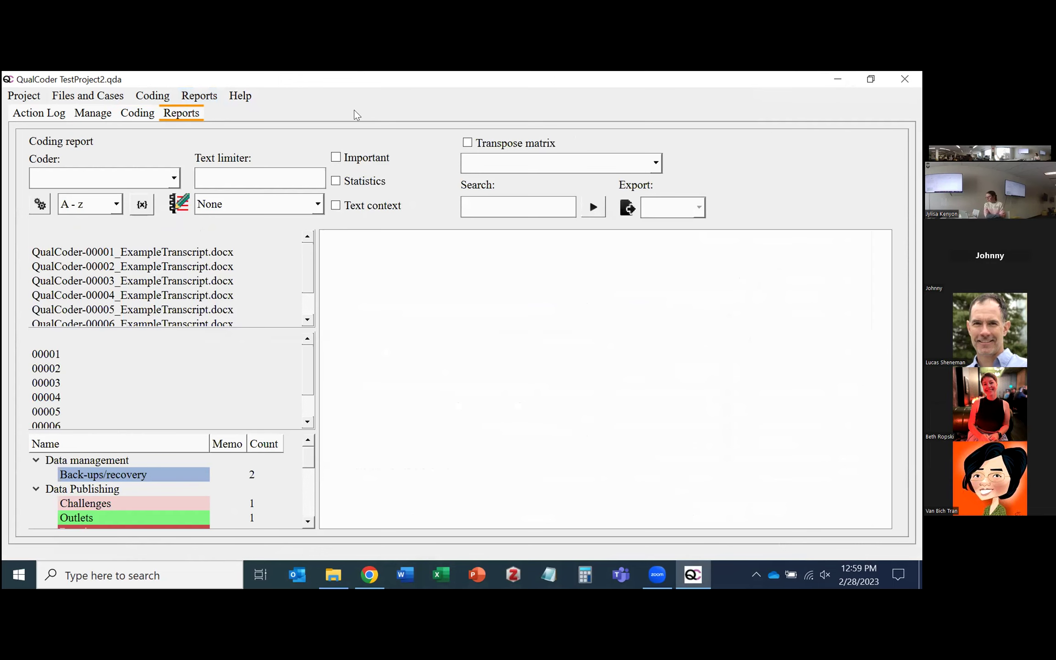
{"action": "left_click", "coordinate": [160, 254]}
{"action": "left_click", "coordinate": [50, 356]}
{"action": "key", "text": "ctrl+a"}
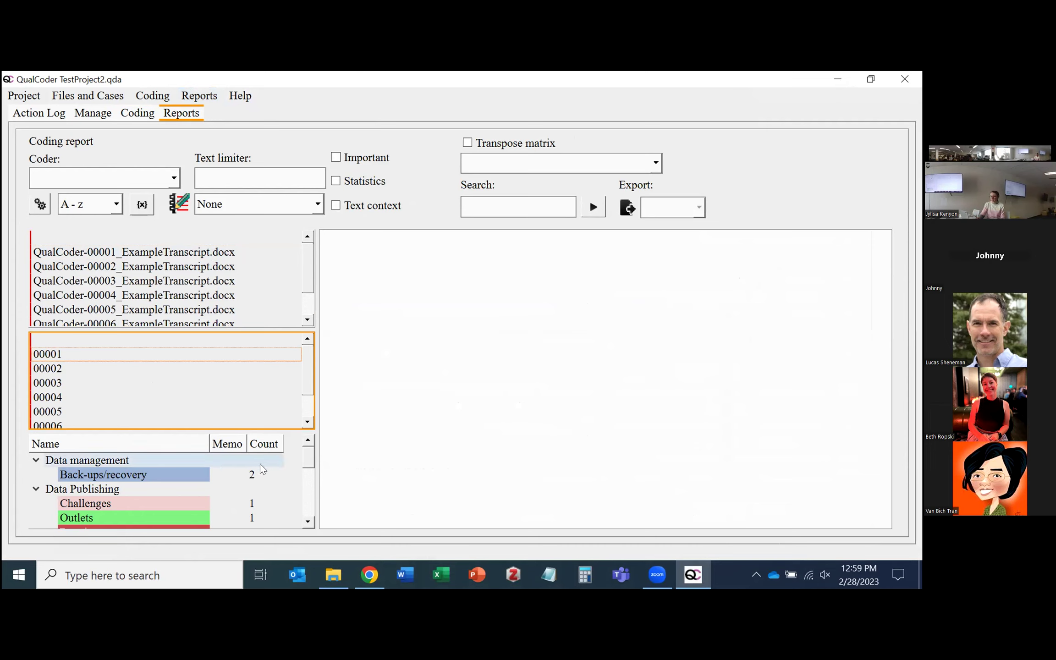
Run the coding report for the Technology tools category with its Automation and Simplicity codes, and review the coded passages
{"action": "left_click_drag", "start_coordinate": [306, 456], "coordinate": [308, 485]}
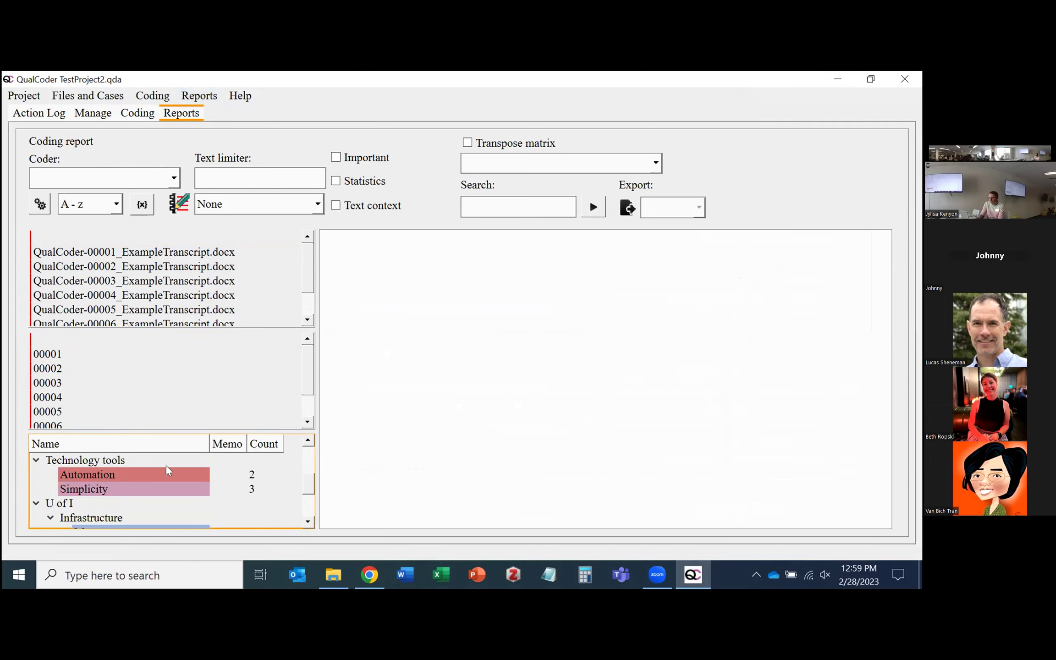
{"action": "left_click", "coordinate": [91, 460]}
{"action": "left_click", "coordinate": [81, 485], "text": "shift"}
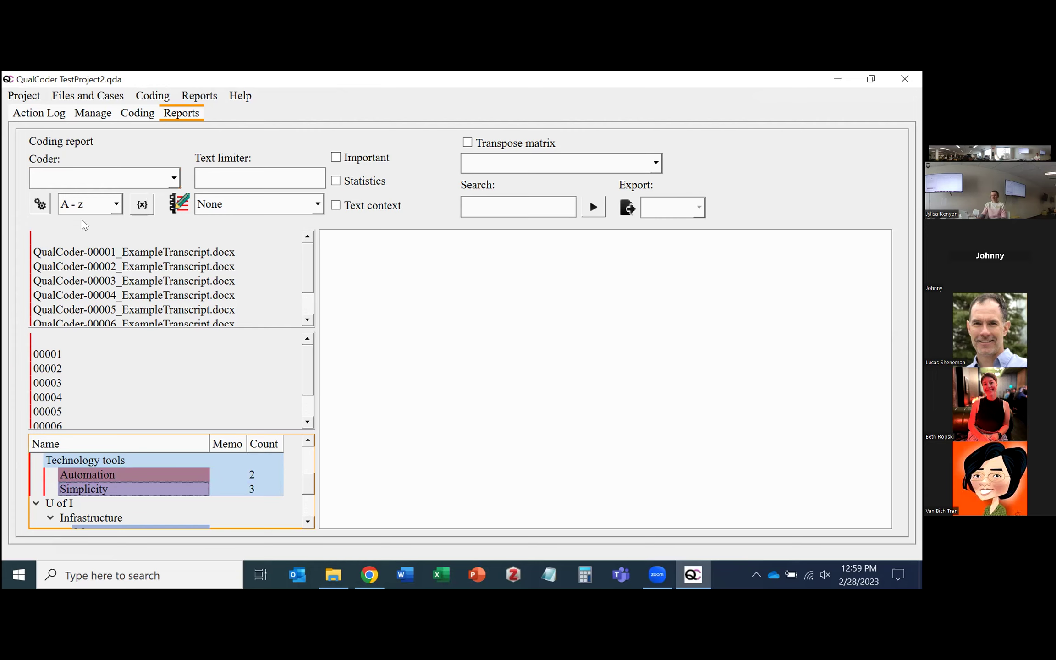
{"action": "left_click", "coordinate": [40, 205]}
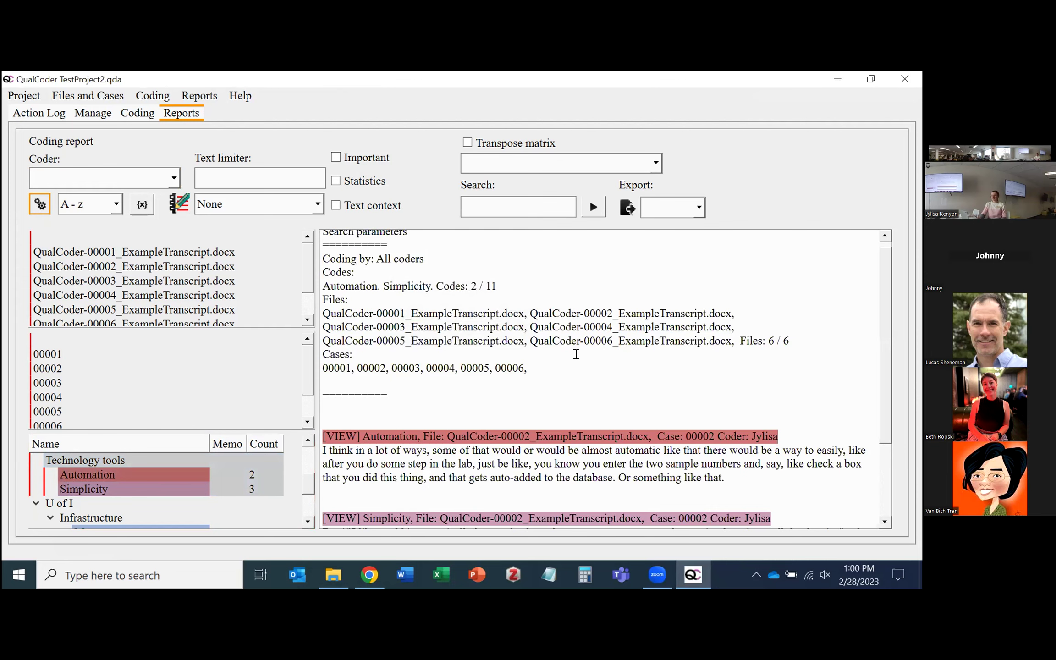
{"action": "scroll", "coordinate": [576, 353], "scroll_direction": "up", "scroll_amount": 1}
{"action": "scroll", "coordinate": [487, 331], "scroll_direction": "down", "scroll_amount": 2}
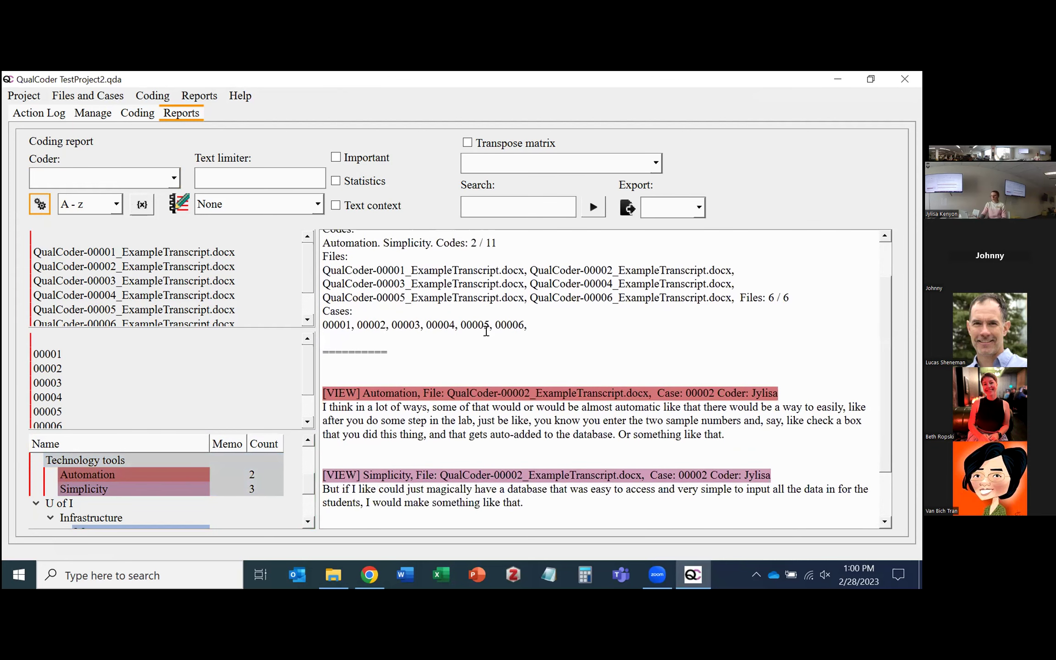
{"action": "scroll", "coordinate": [546, 334], "scroll_direction": "down", "scroll_amount": 3}
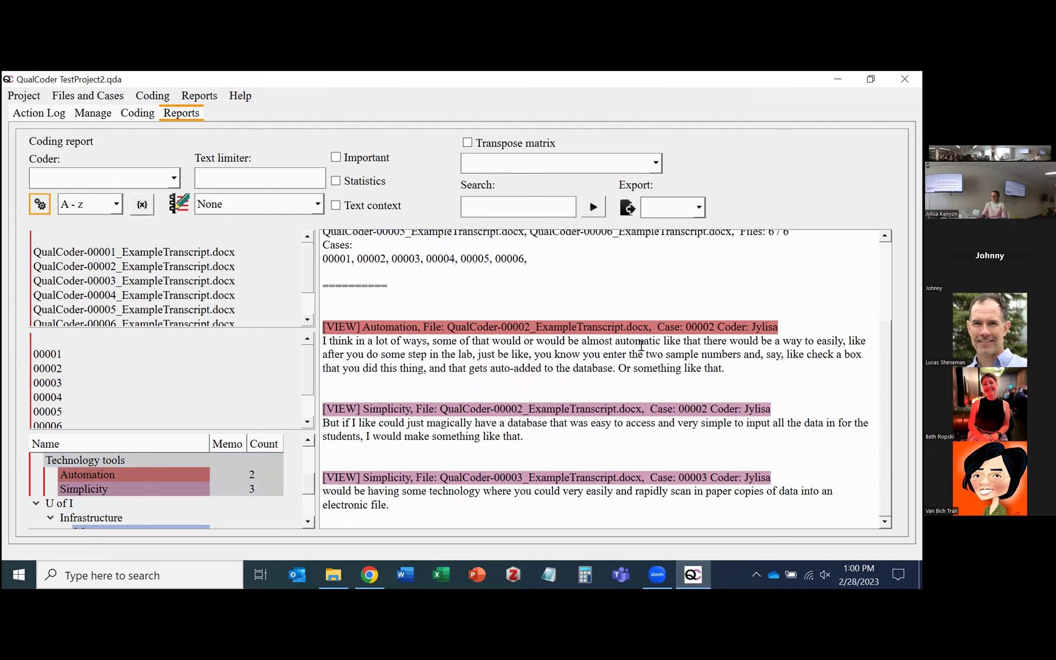
{"action": "scroll", "coordinate": [641, 346], "scroll_direction": "up", "scroll_amount": 3}
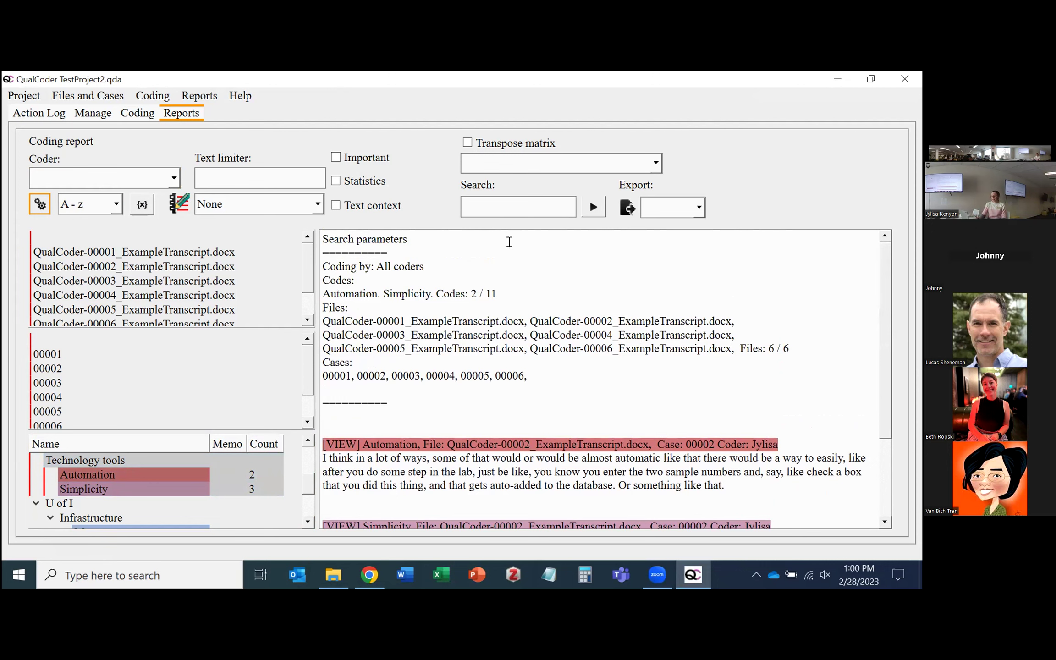
Rerun the coding report with its results arranged as a Categories by case matrix
{"action": "left_click", "coordinate": [656, 164]}
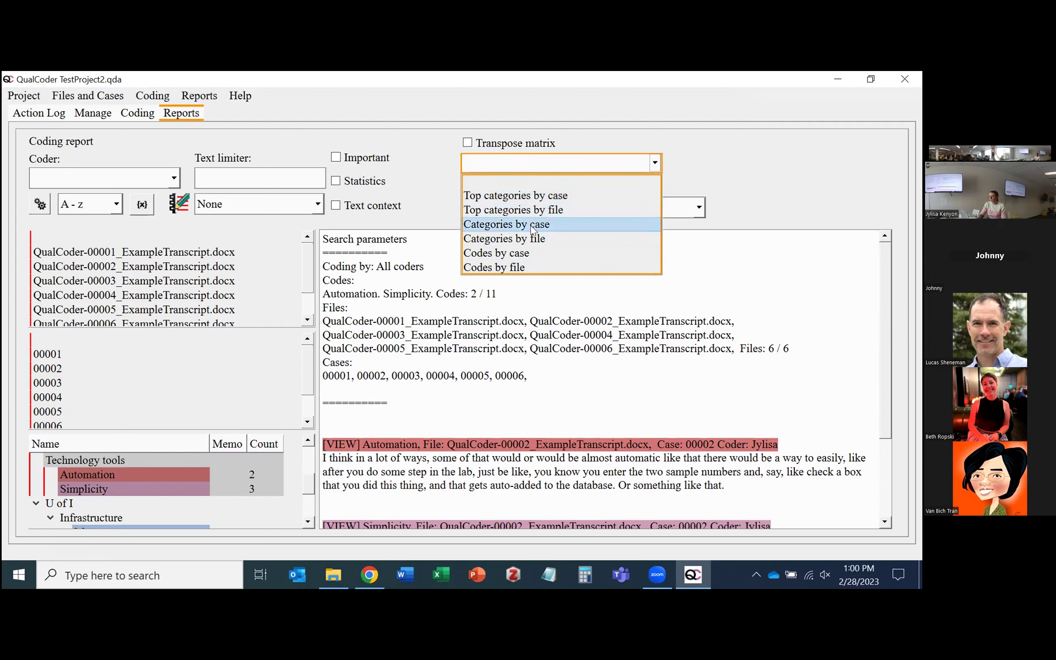
{"action": "left_click", "coordinate": [557, 224]}
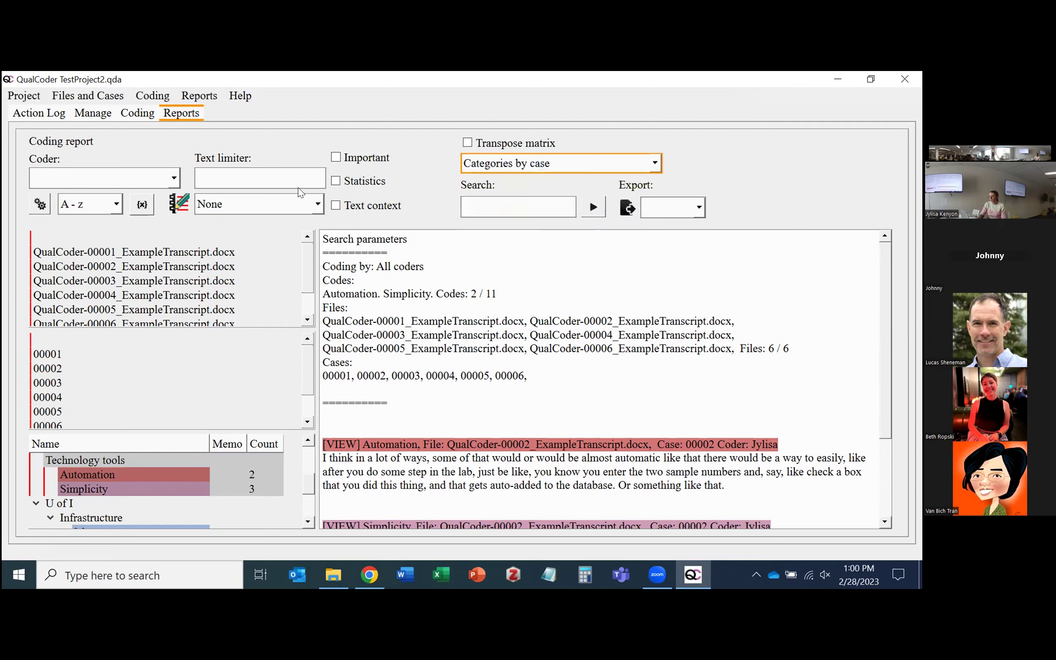
{"action": "left_click", "coordinate": [37, 207]}
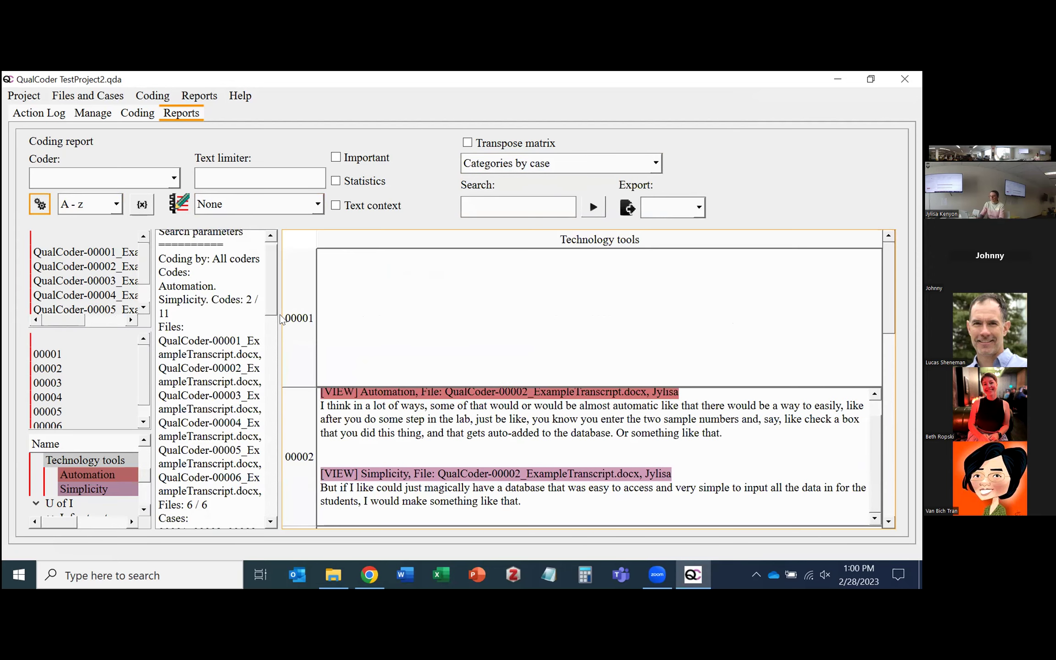
Widen the search parameters beside the matrix and review the Technology tools passages for cases 00001 and 00002
{"action": "left_click_drag", "start_coordinate": [276, 317], "coordinate": [384, 318]}
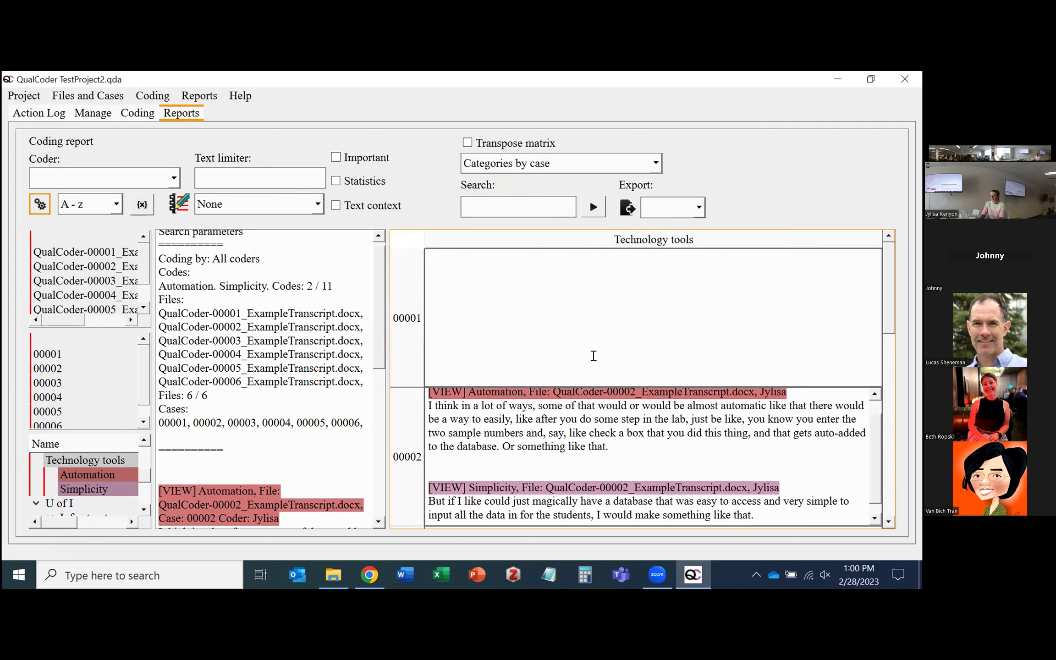
{"action": "scroll", "coordinate": [639, 417], "scroll_direction": "down", "scroll_amount": 5}
{"action": "scroll", "coordinate": [642, 416], "scroll_direction": "up", "scroll_amount": 6}
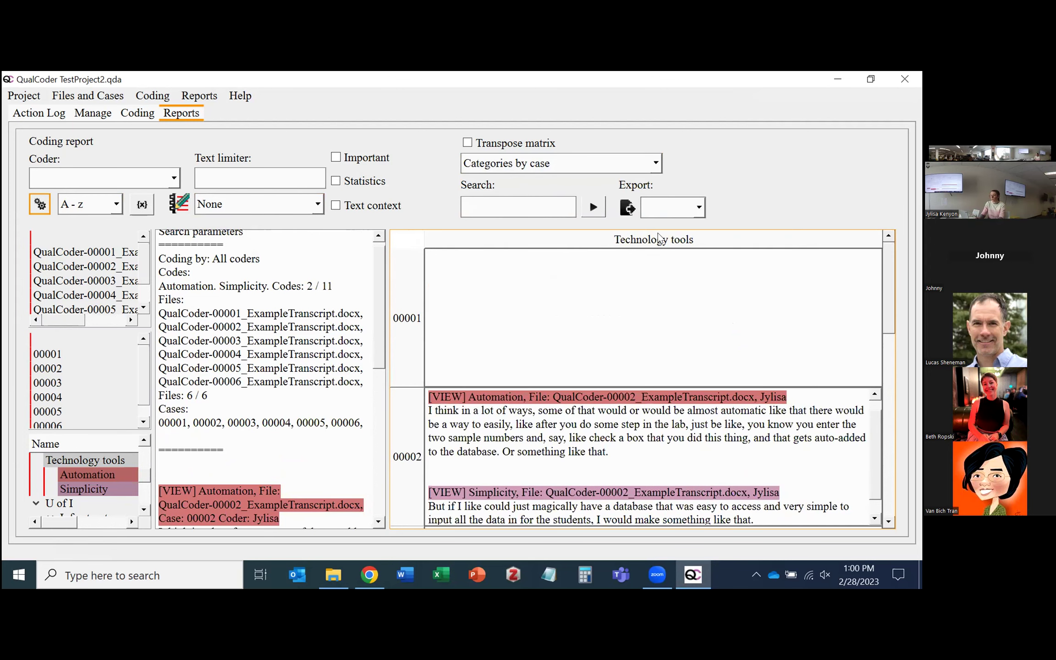
Add the U of I category to the selected codes and rerun the Categories by case matrix
{"action": "scroll", "coordinate": [78, 476], "scroll_direction": "down", "scroll_amount": 1}
{"action": "scroll", "coordinate": [76, 474], "scroll_direction": "down", "scroll_amount": 2}
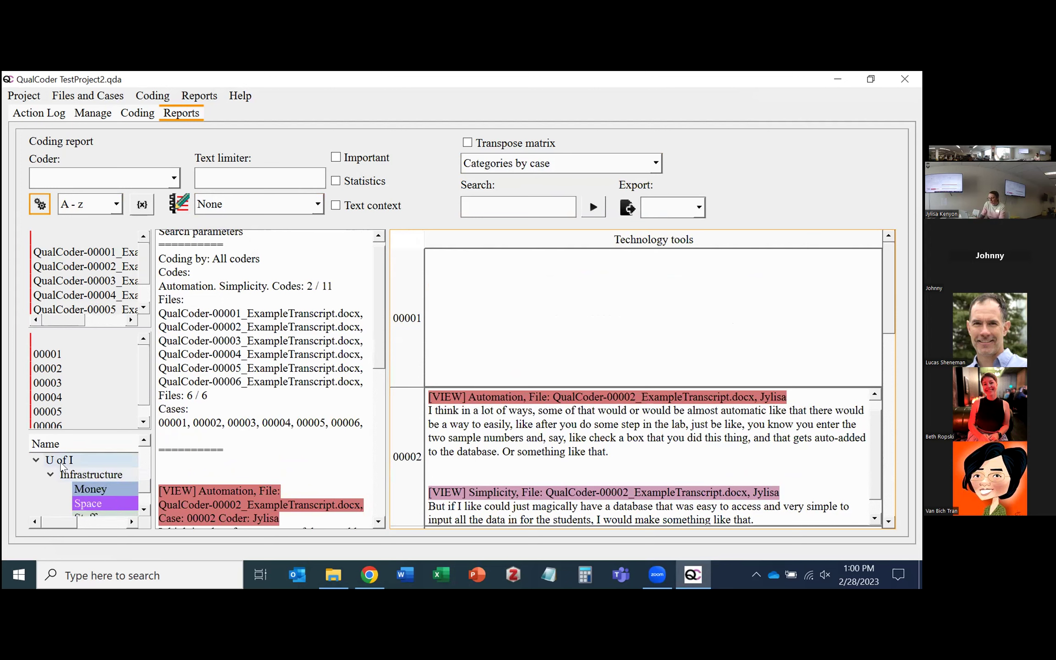
{"action": "left_click", "coordinate": [62, 462], "text": "ctrl"}
{"action": "left_click", "coordinate": [40, 204]}
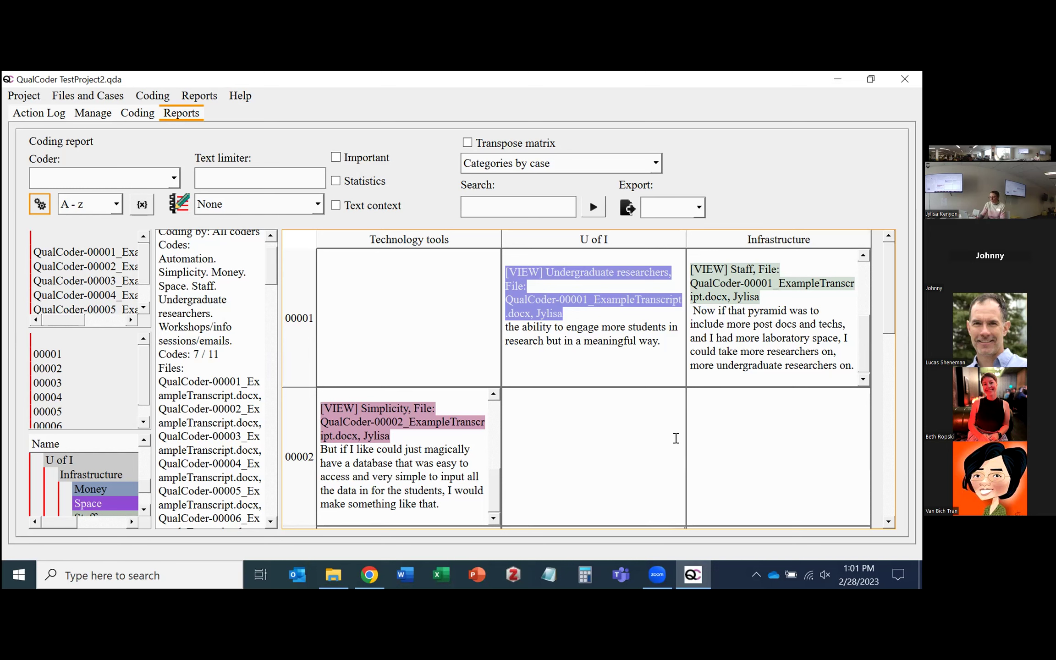
Clear the matrix arrangement and rerun the coding report with text context included around the coded passages
{"action": "left_click", "coordinate": [561, 168]}
{"action": "left_click", "coordinate": [520, 180]}
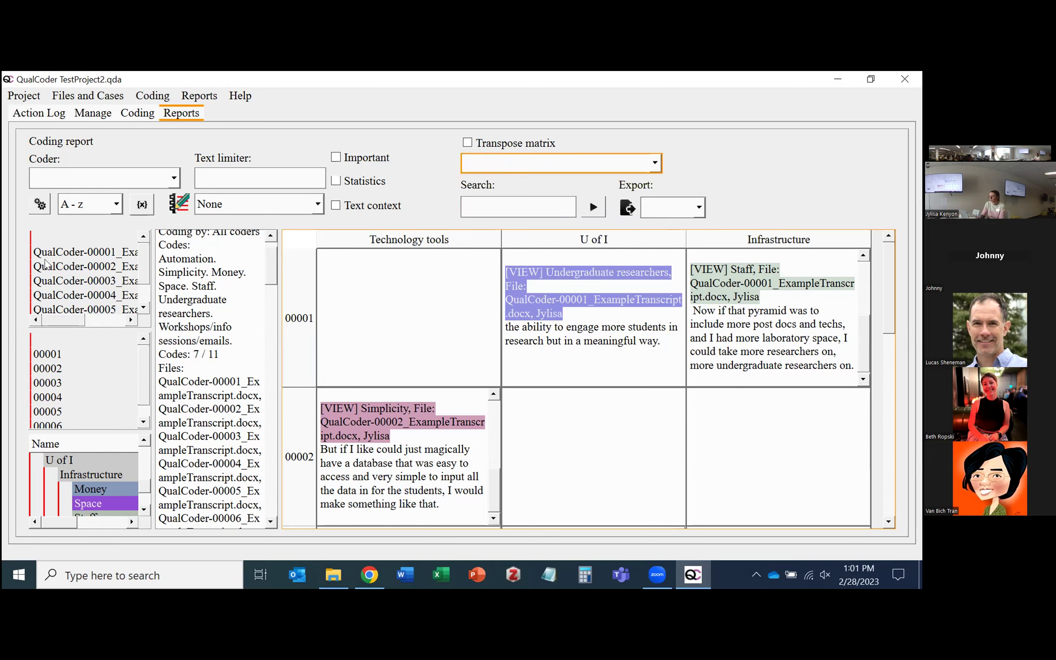
{"action": "left_click", "coordinate": [39, 204]}
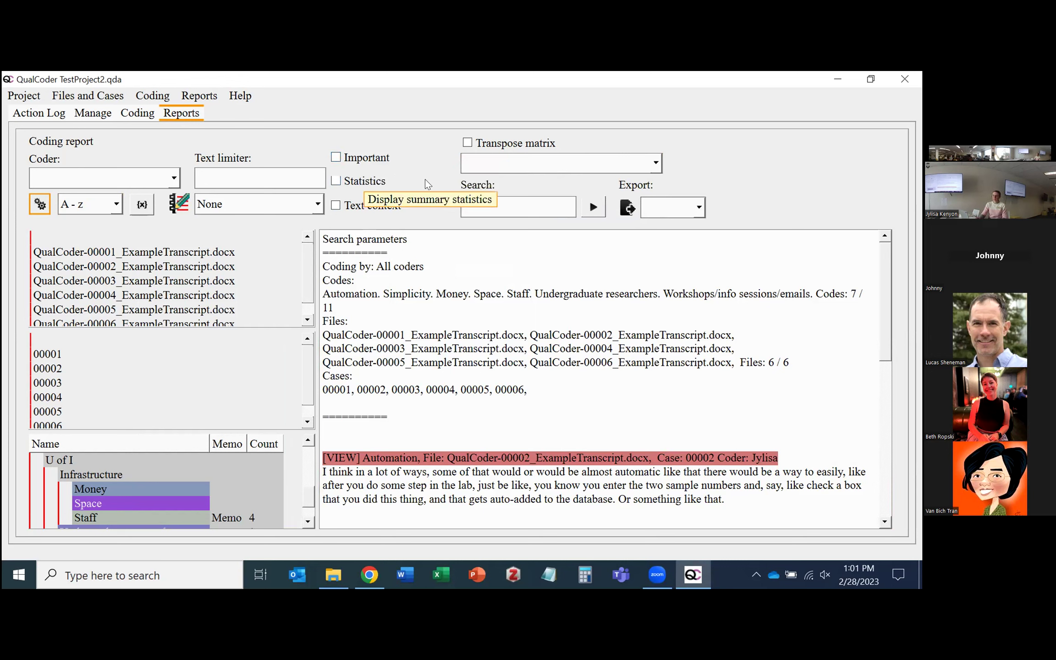
{"action": "left_click", "coordinate": [372, 209]}
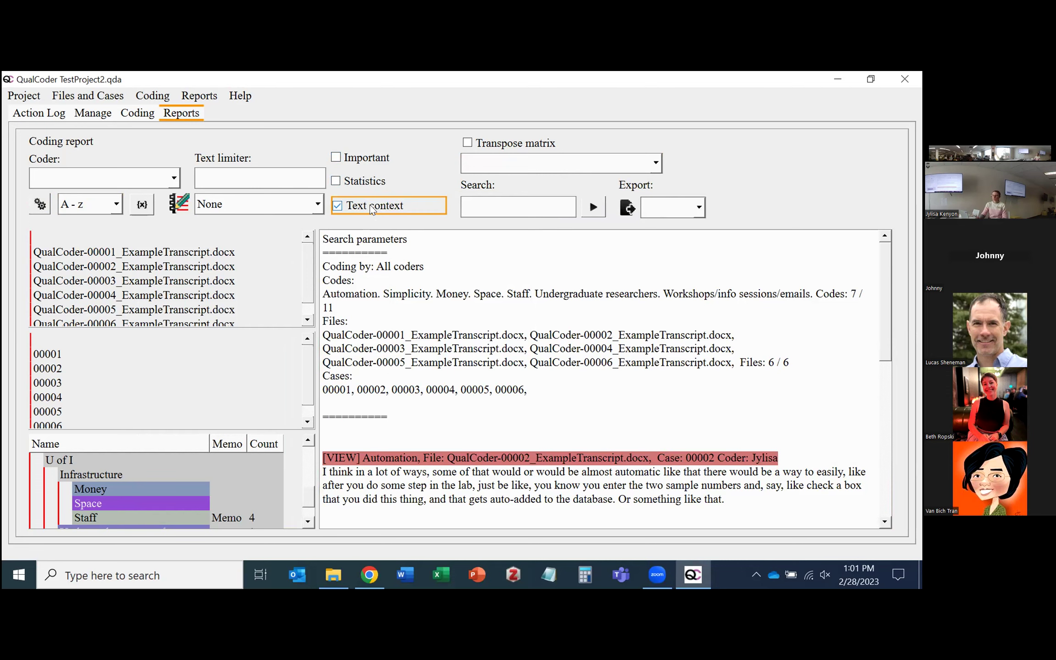
{"action": "left_click", "coordinate": [40, 204]}
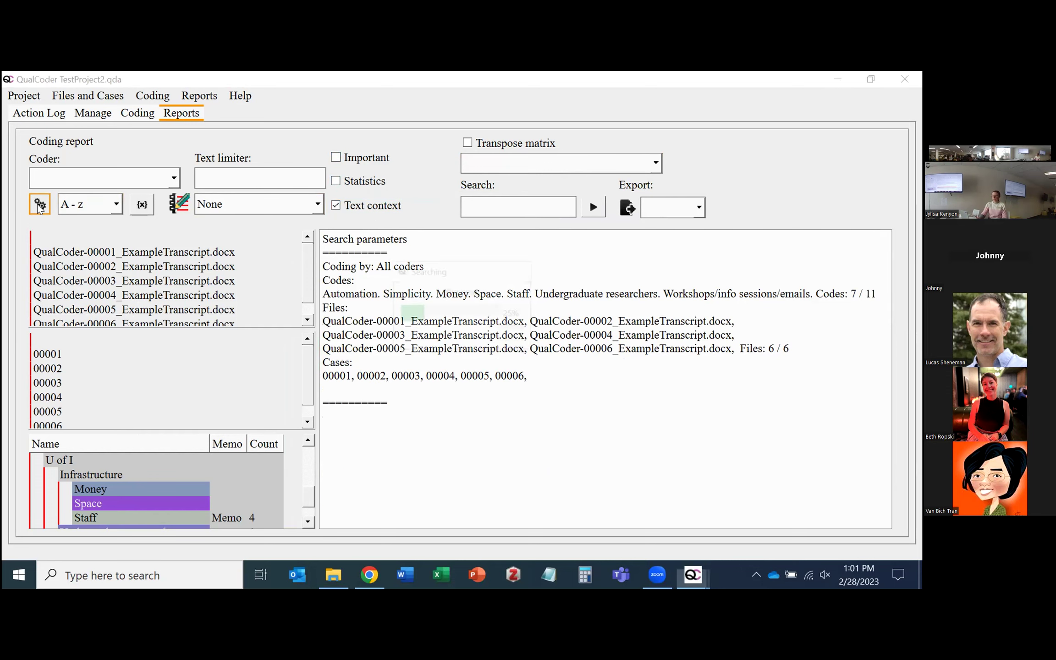
{"action": "scroll", "coordinate": [502, 367], "scroll_direction": "down", "scroll_amount": 3}
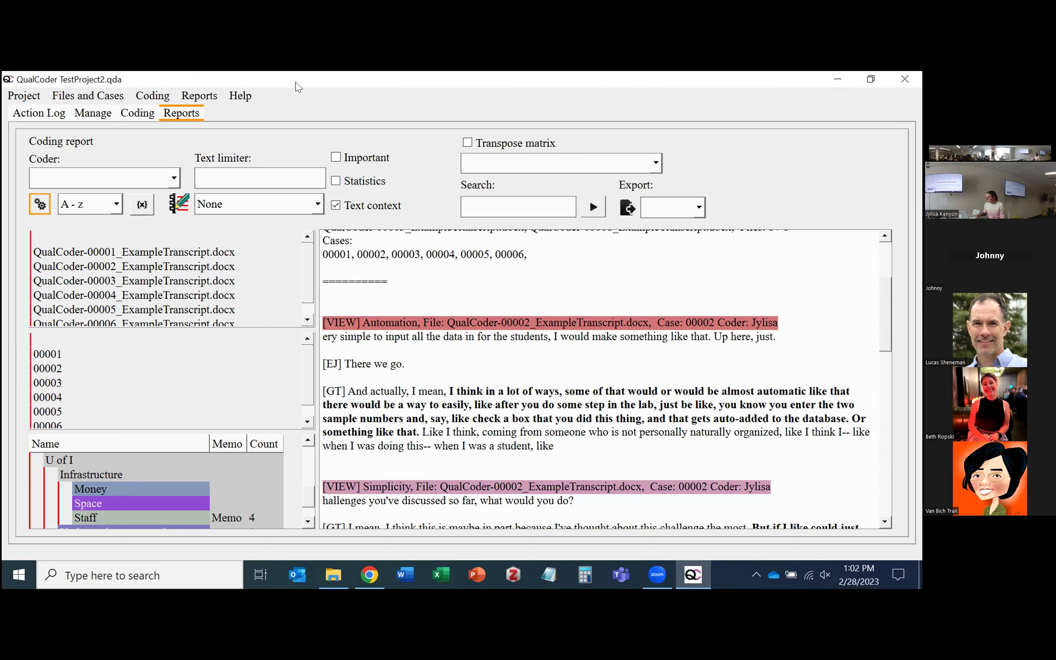
Open the coding comparison report for the text files
{"action": "left_click", "coordinate": [202, 96]}
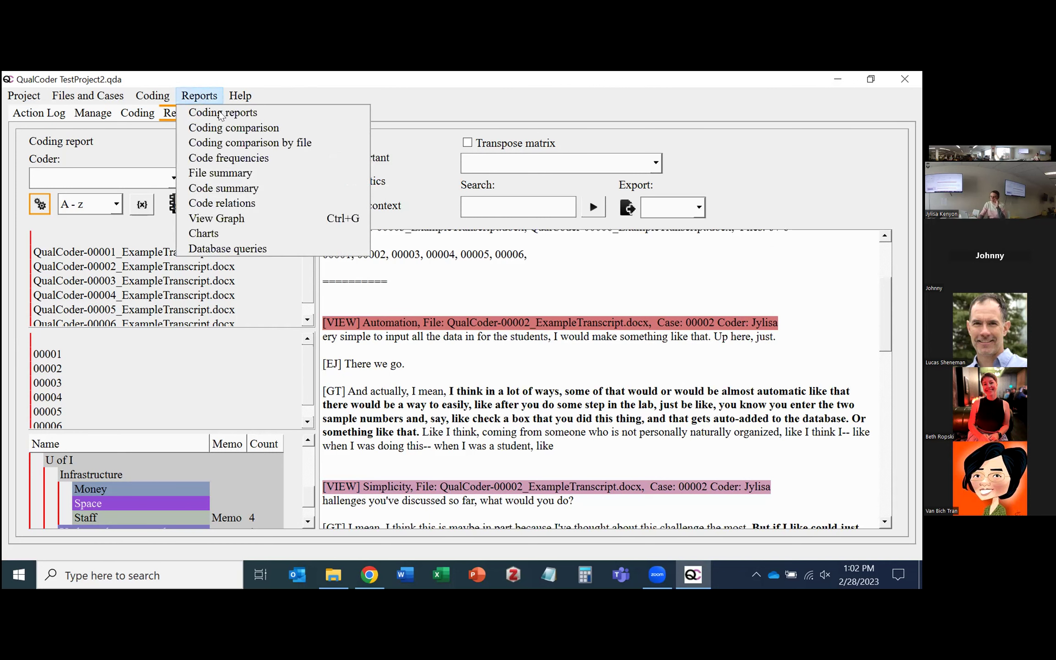
{"action": "left_click", "coordinate": [222, 127]}
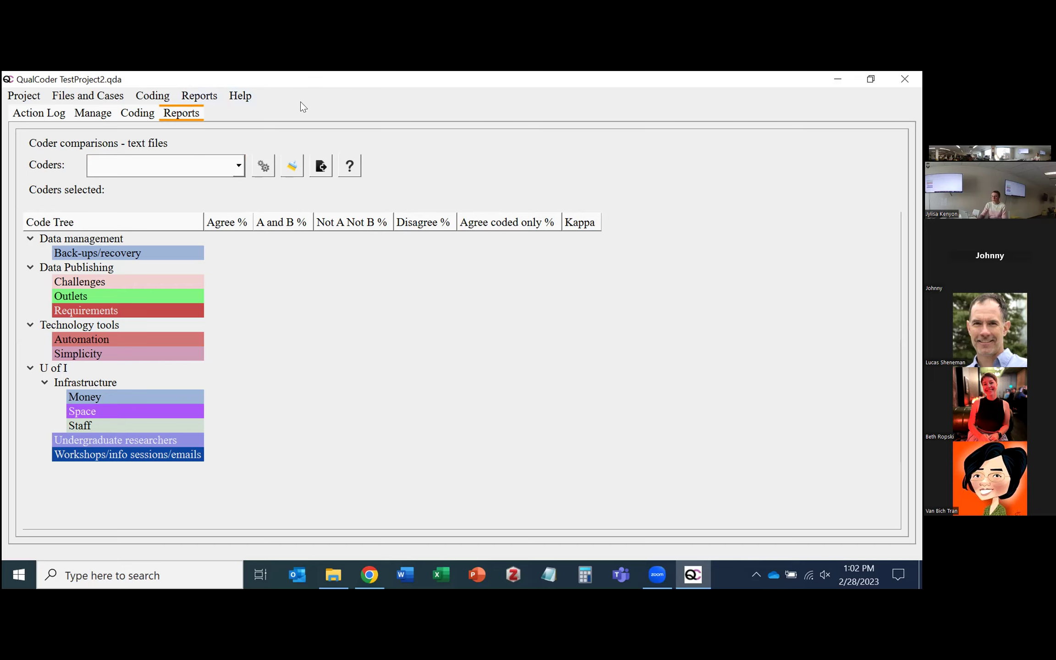
Generate a Code frequency sunburst chart, view it in Chrome, and close it to return to QualCoder
{"action": "left_click", "coordinate": [198, 95]}
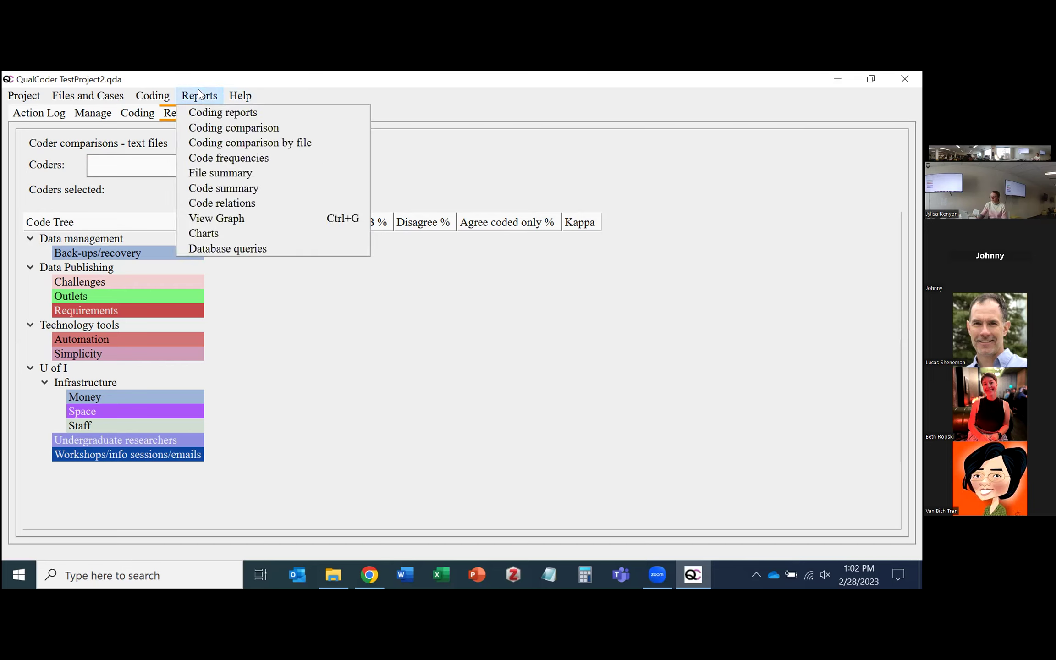
{"action": "left_click", "coordinate": [212, 233]}
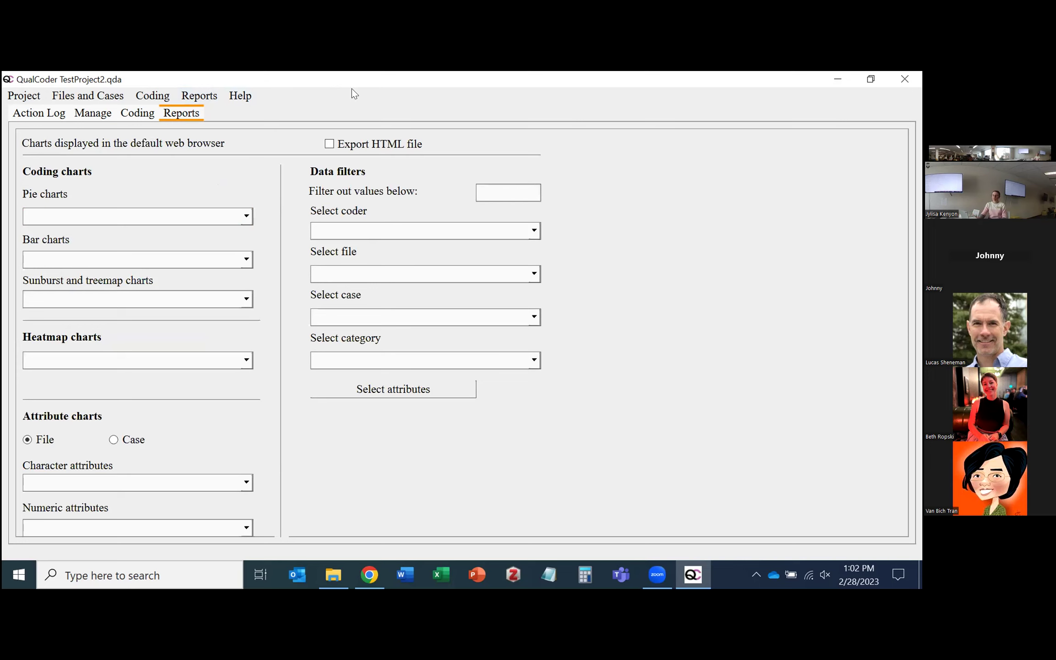
{"action": "left_click", "coordinate": [216, 299]}
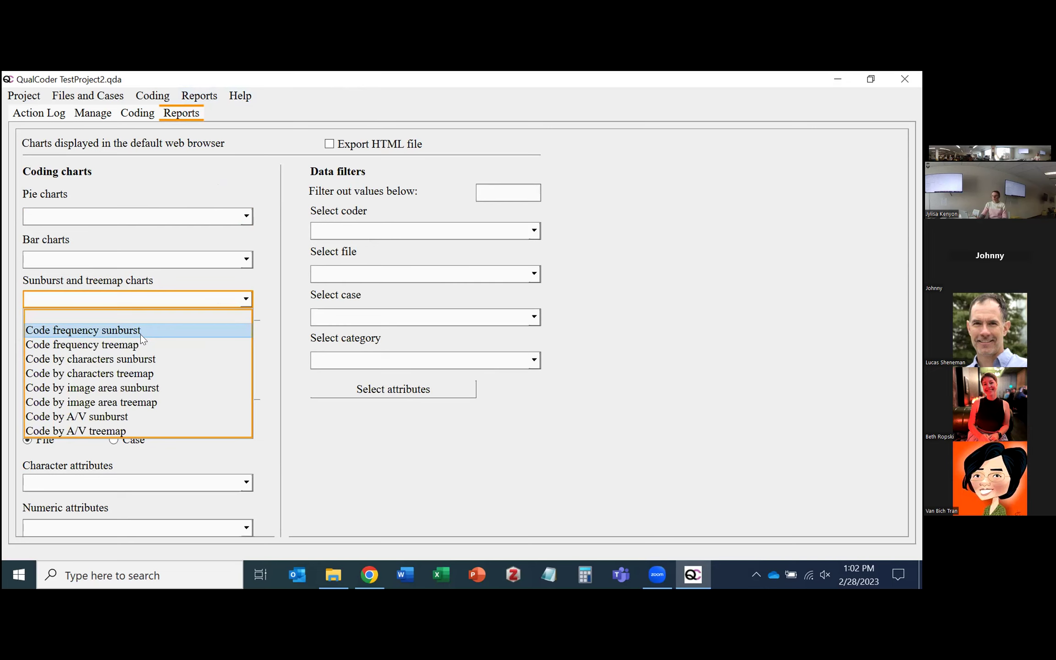
{"action": "left_click", "coordinate": [124, 331]}
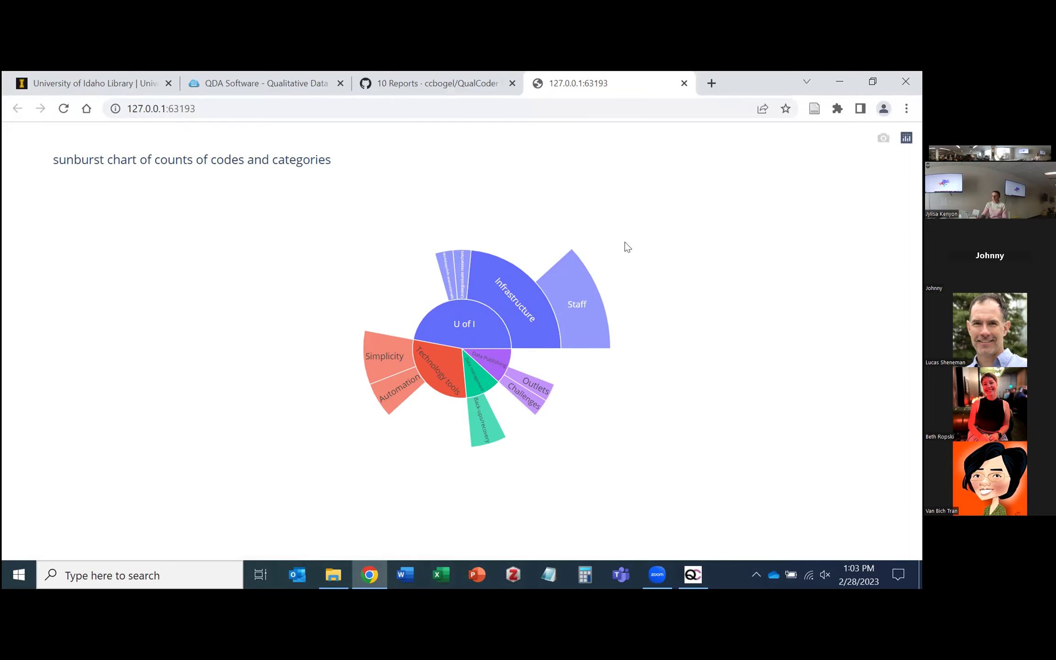
{"action": "left_click", "coordinate": [685, 83]}
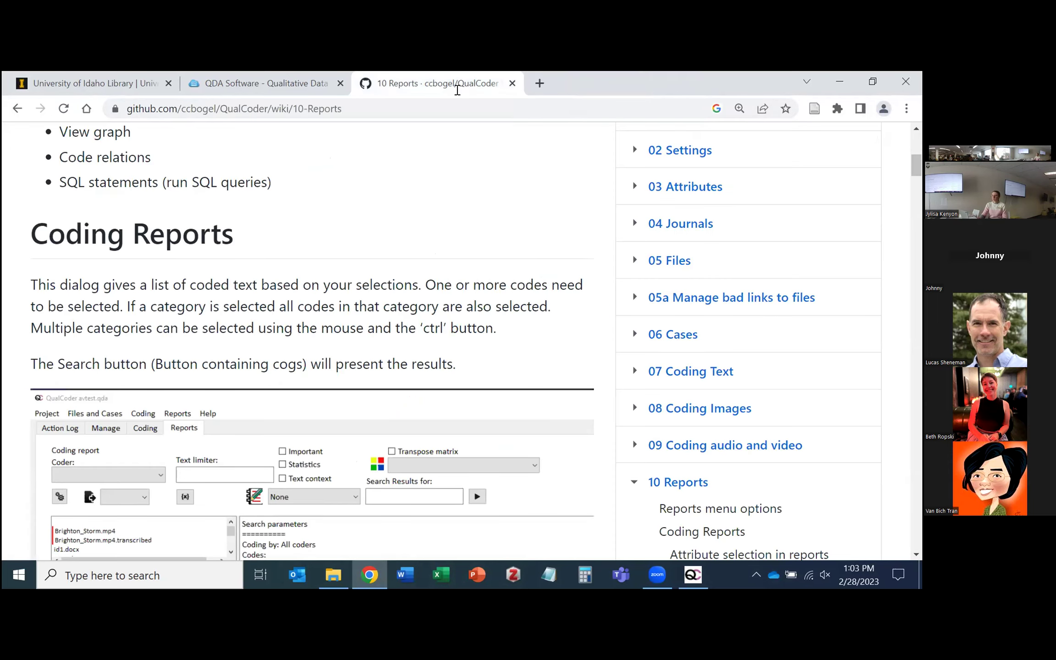
{"action": "left_click", "coordinate": [709, 571]}
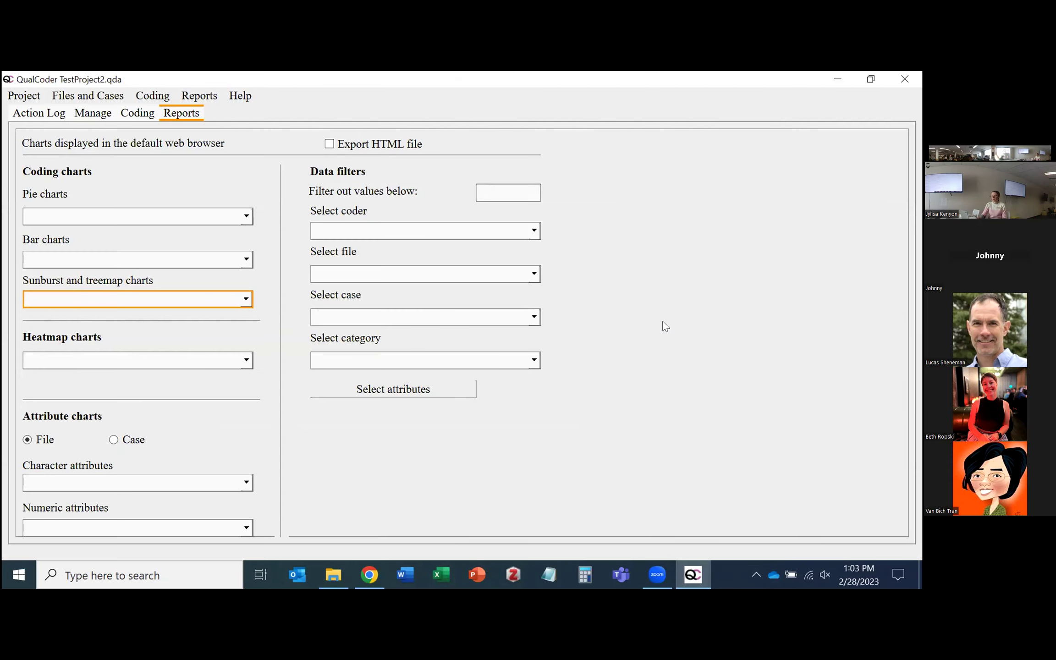
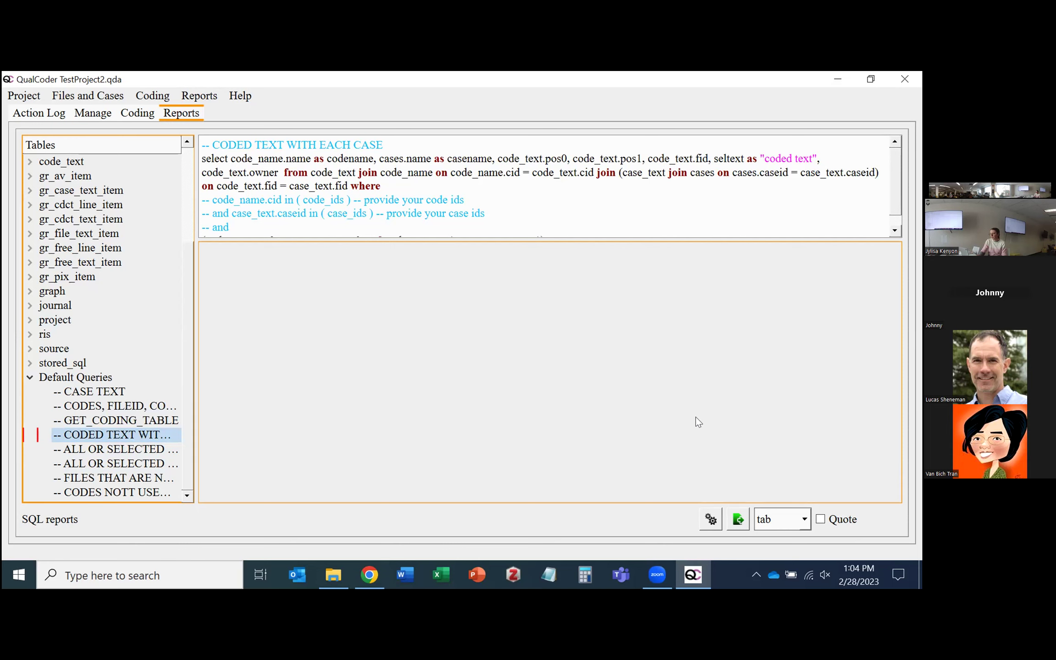
Run the CODED TEXT WITH EACH CASE default query, and open the export of its results without saving
{"action": "left_click", "coordinate": [711, 524]}
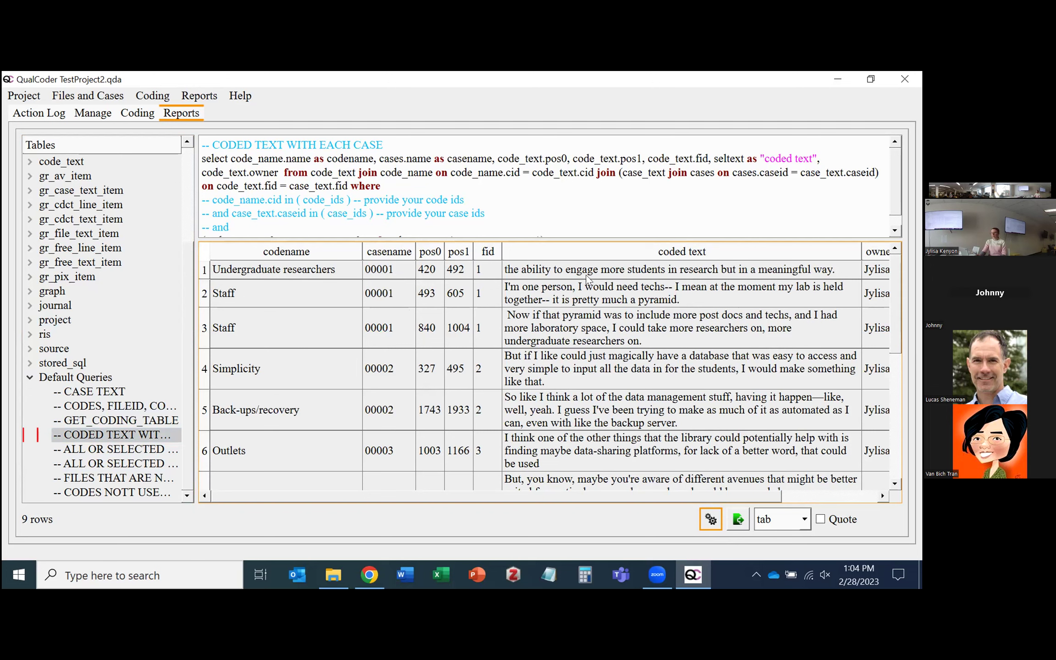
{"action": "left_click_drag", "start_coordinate": [538, 499], "coordinate": [636, 501]}
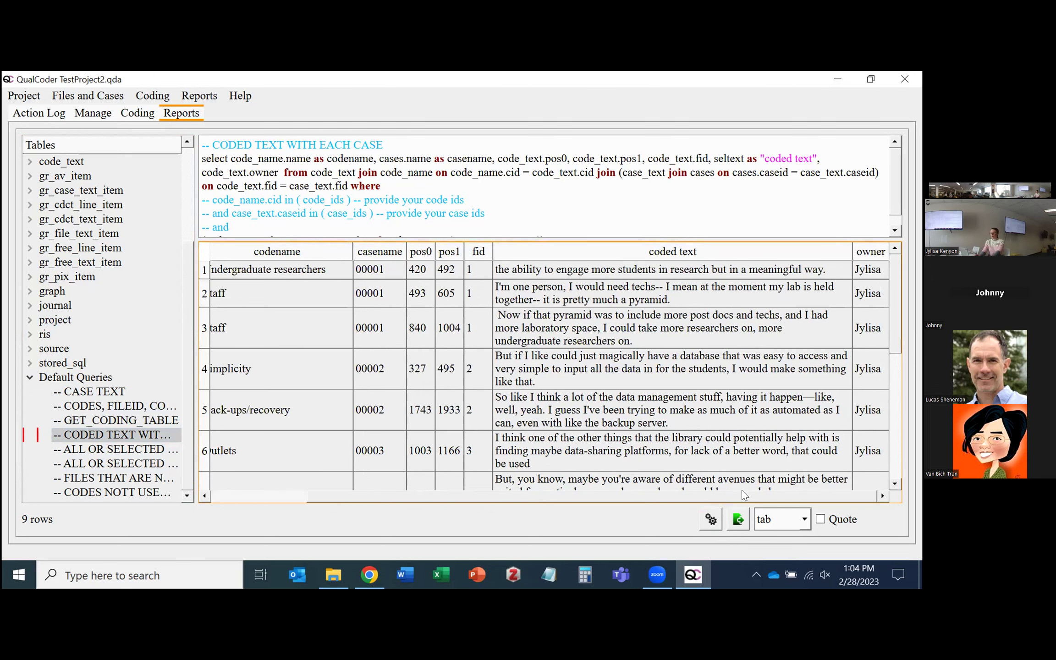
{"action": "left_click", "coordinate": [737, 519]}
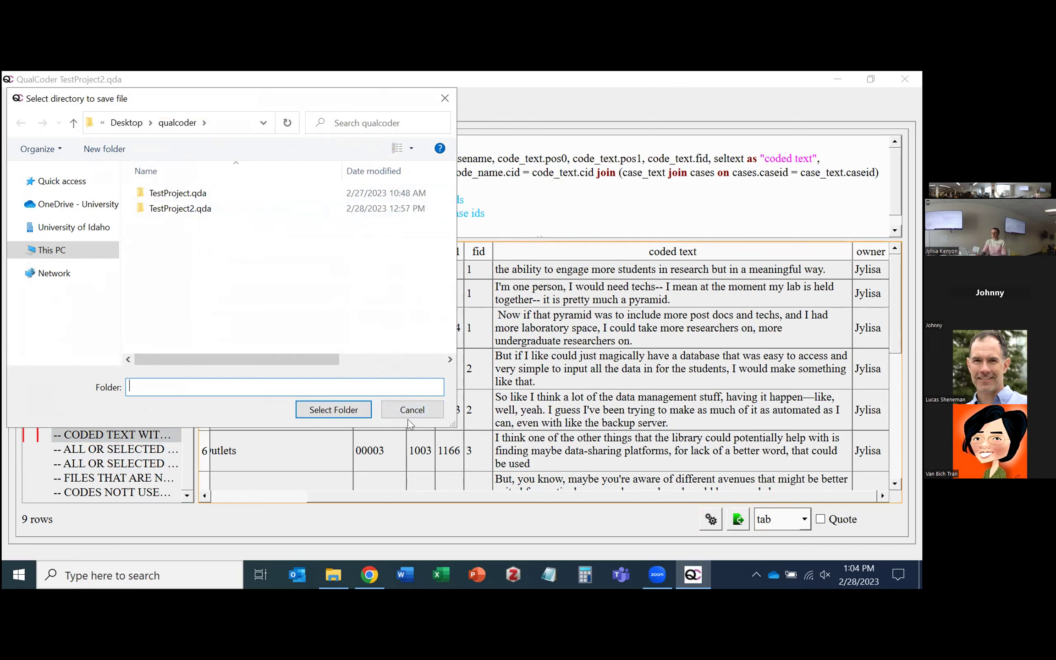
{"action": "left_click", "coordinate": [423, 410]}
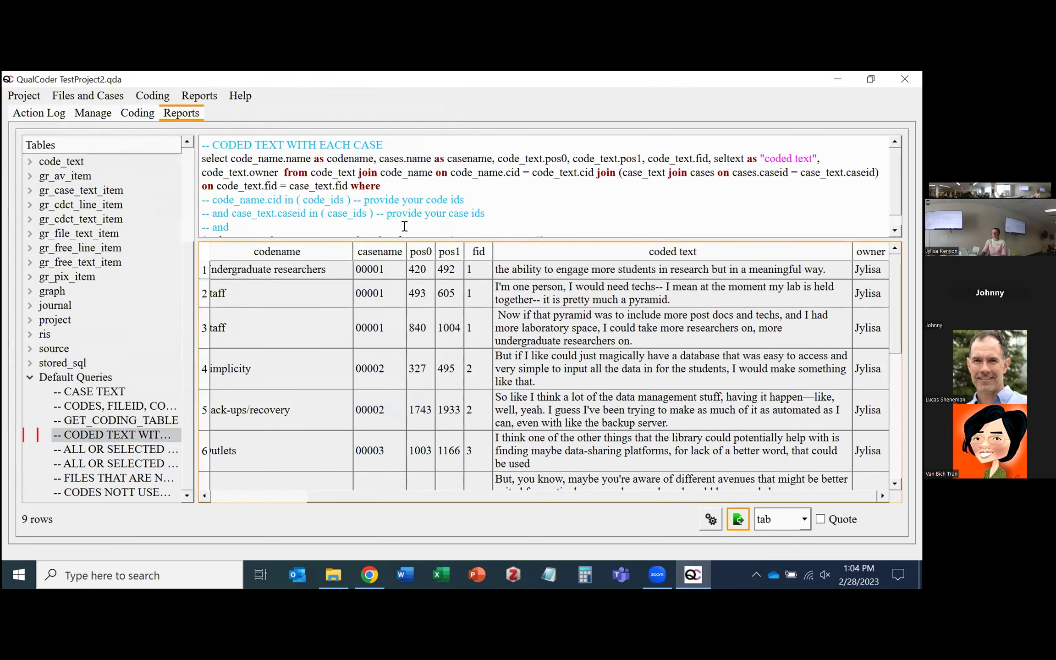
Review the rest of the query's SQL statement and the list of database tables
{"action": "scroll", "coordinate": [511, 201], "scroll_direction": "down", "scroll_amount": 1}
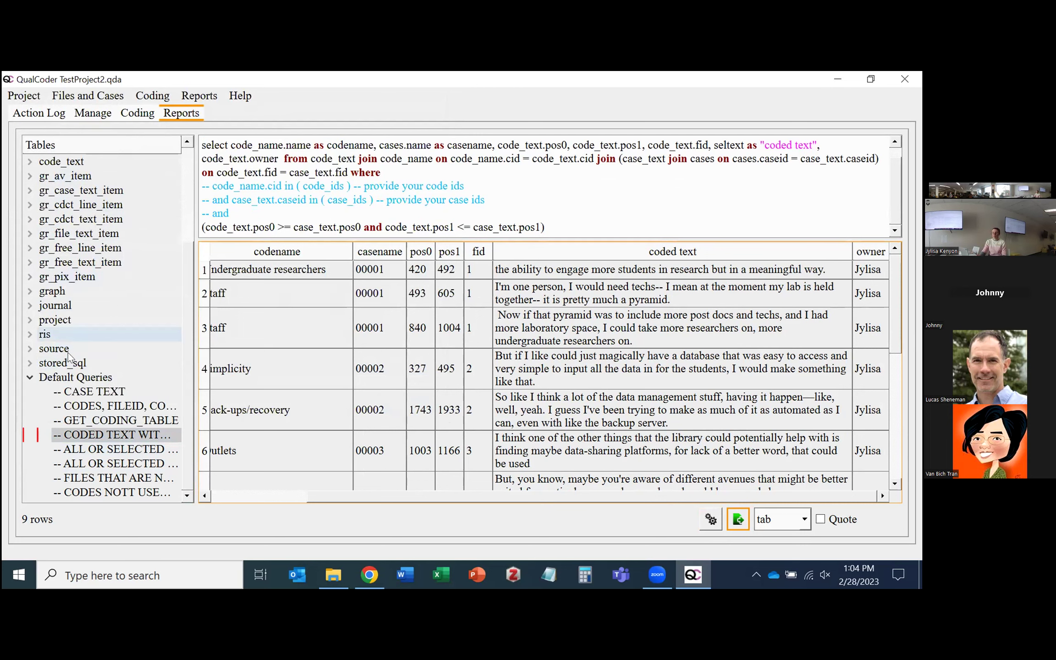
{"action": "scroll", "coordinate": [134, 287], "scroll_direction": "up", "scroll_amount": 3}
{"action": "scroll", "coordinate": [186, 164], "scroll_direction": "down", "scroll_amount": 3}
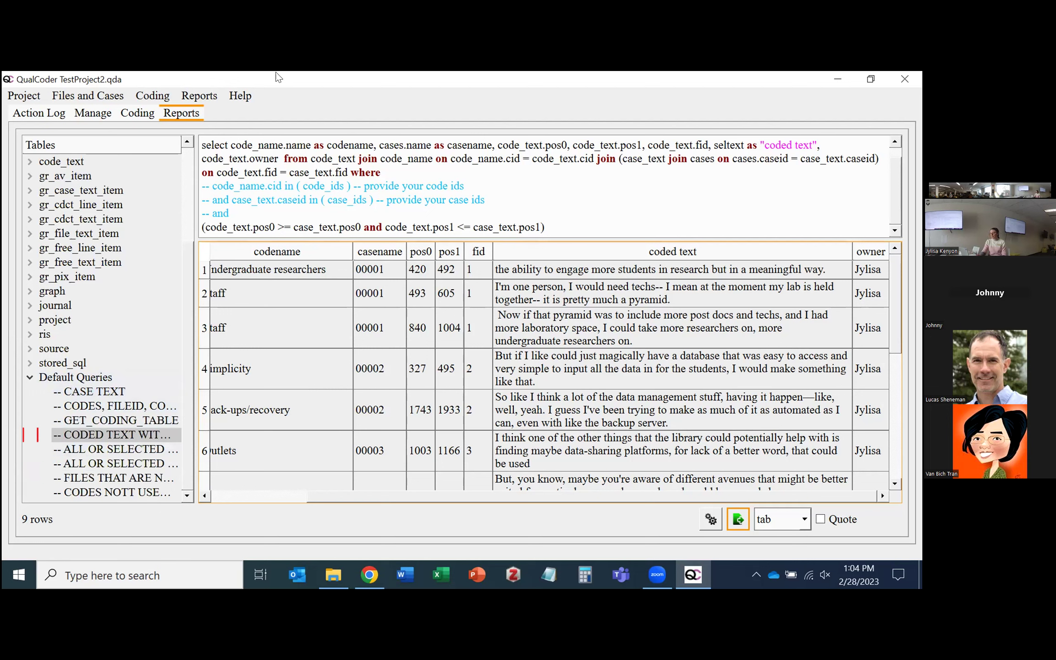
Examine the project's export options, including the REFI-QDA project and codebook formats, and its other project commands
{"action": "left_click", "coordinate": [30, 92]}
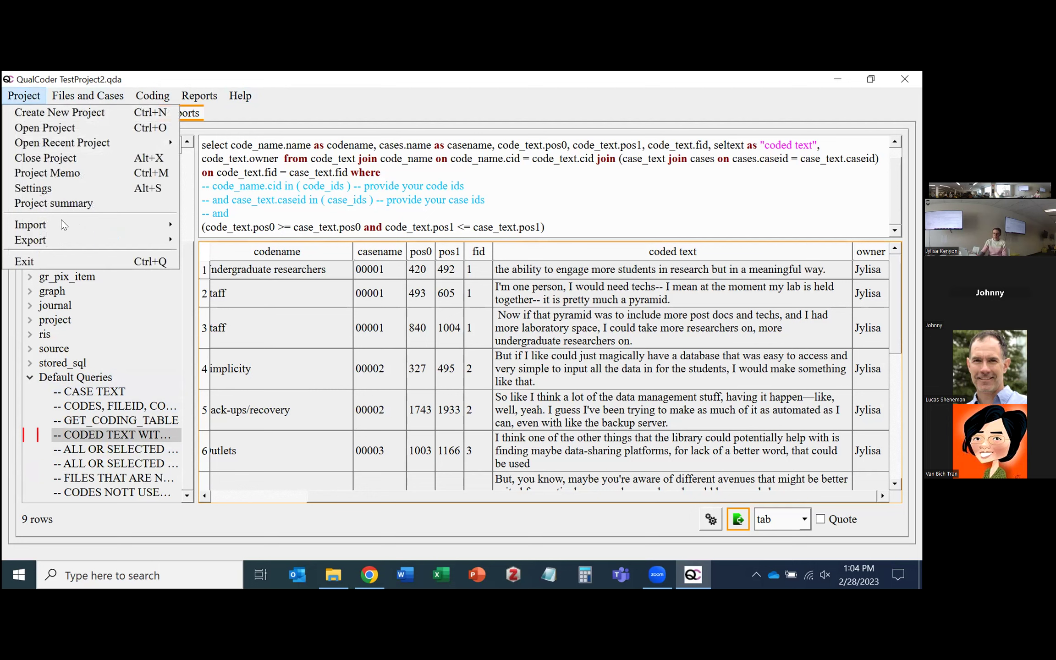
{"action": "mouse_move", "coordinate": [60, 227]}
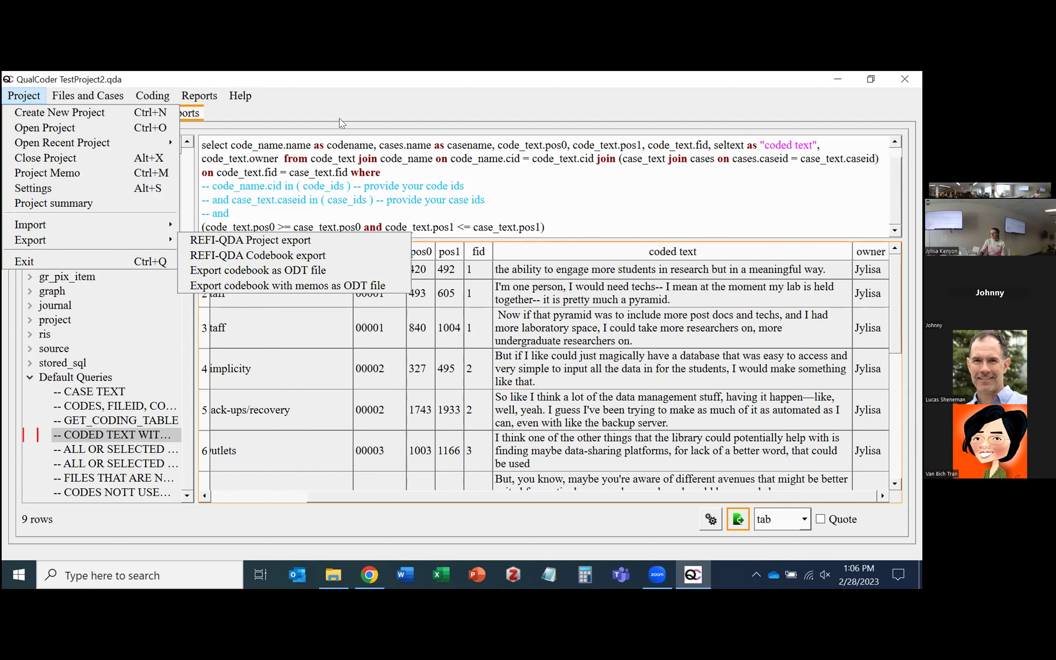
{"action": "key", "text": "Escape"}
{"action": "key", "text": "Escape"}
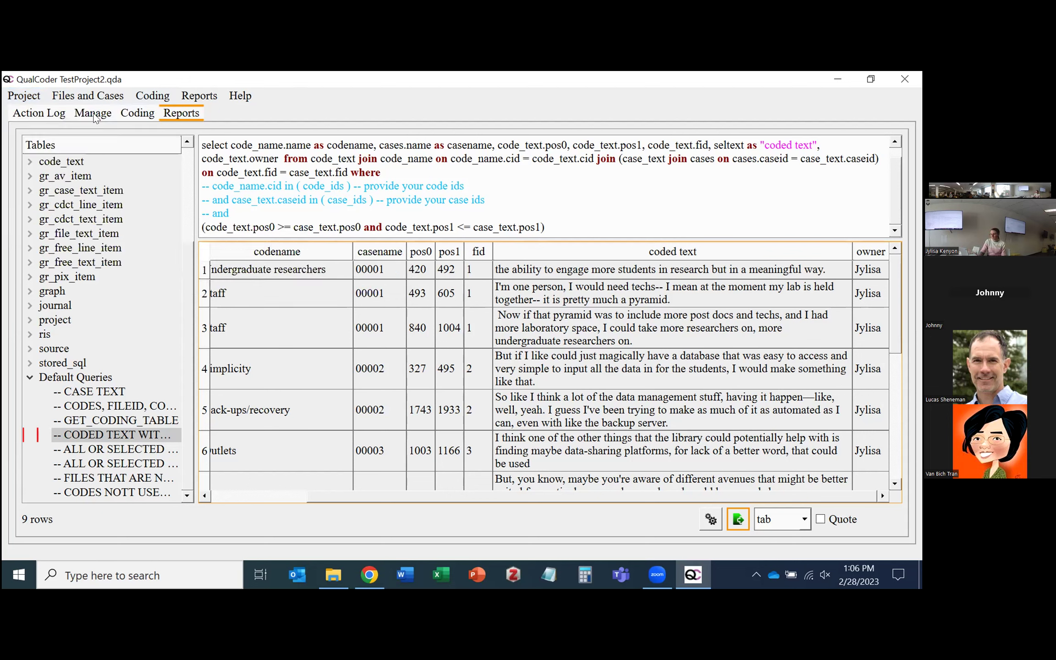
{"action": "left_click", "coordinate": [38, 100]}
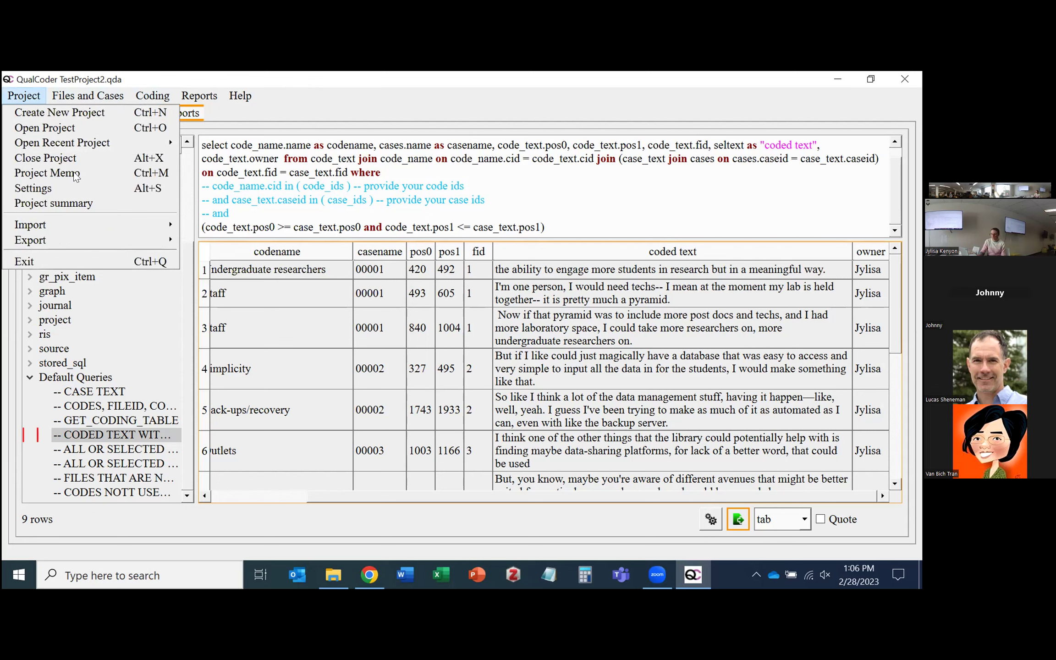
{"action": "left_click", "coordinate": [298, 86]}
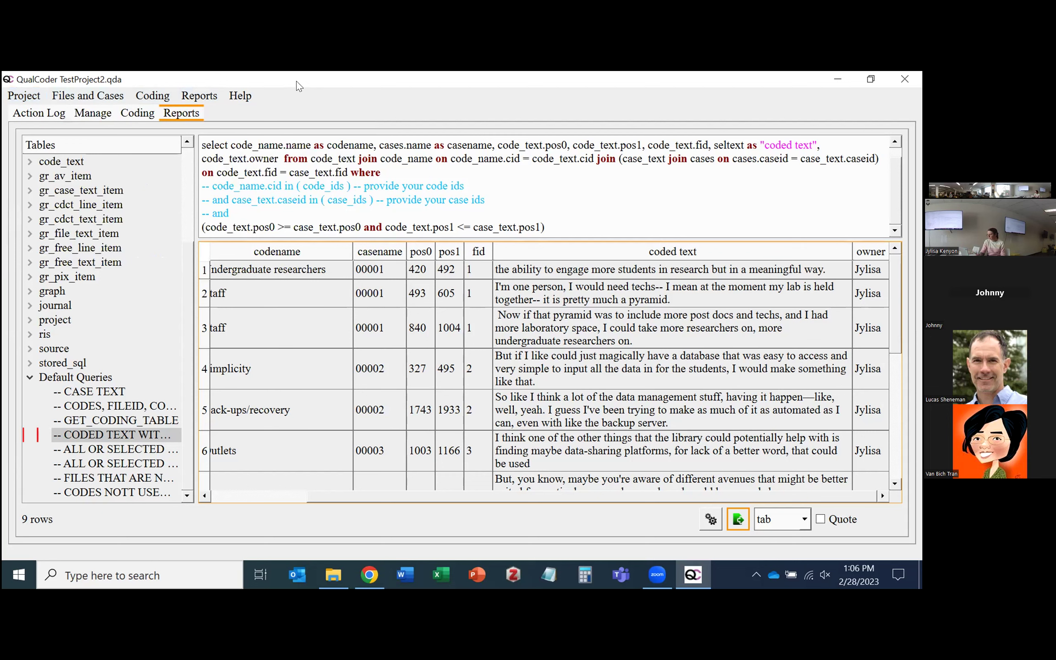
View the project's journals manager, followed by the references manager with its list of transcript files
{"action": "left_click", "coordinate": [83, 96]}
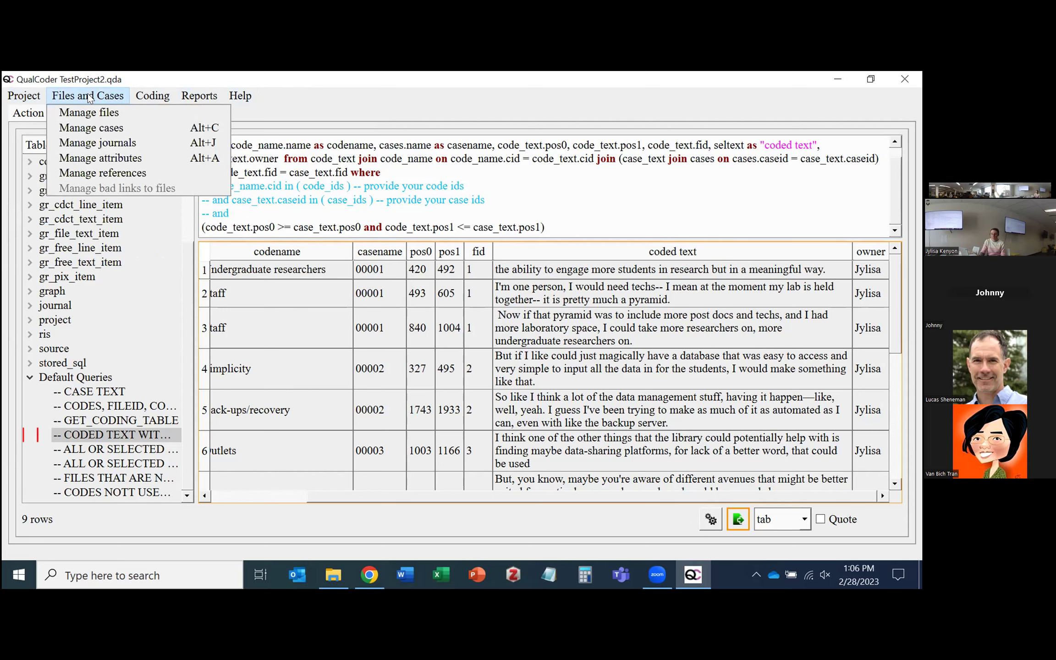
{"action": "left_click", "coordinate": [116, 145]}
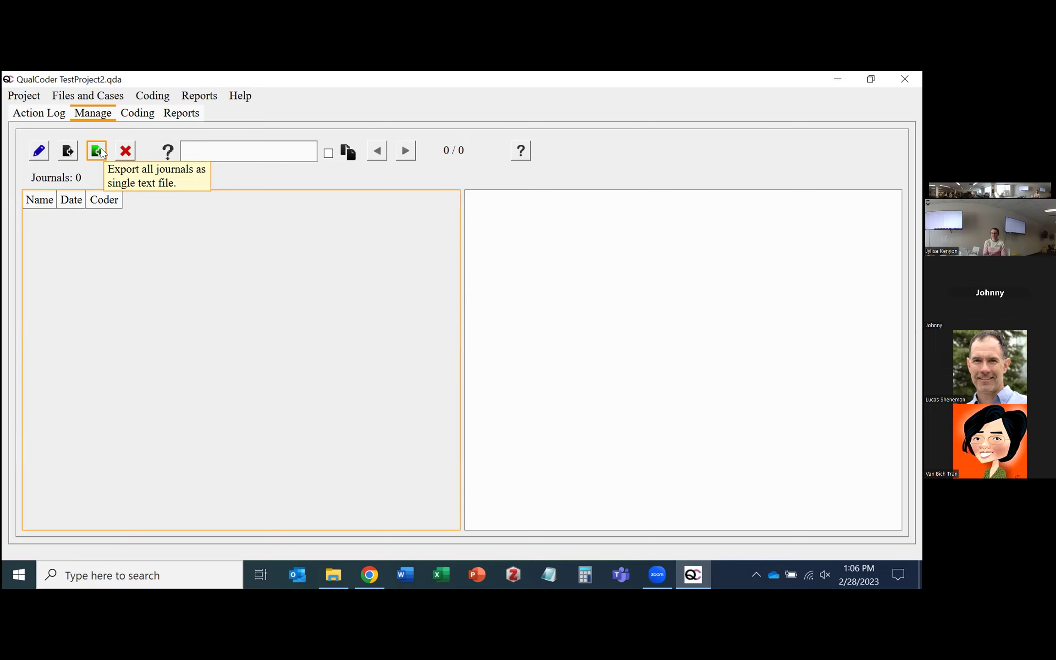
{"action": "left_click", "coordinate": [92, 94]}
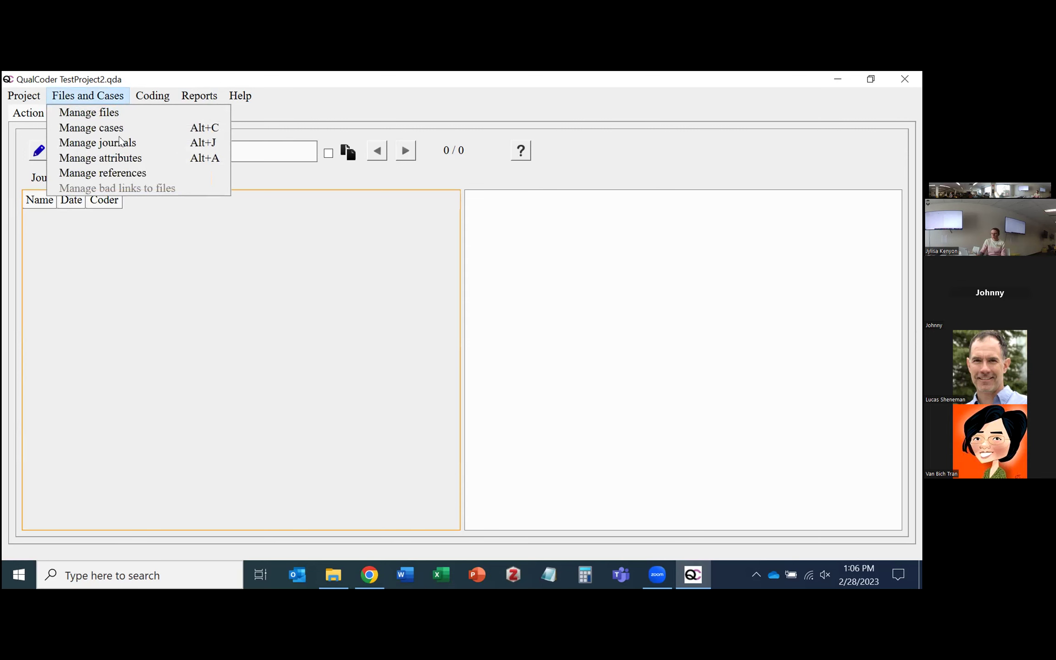
{"action": "left_click", "coordinate": [128, 174]}
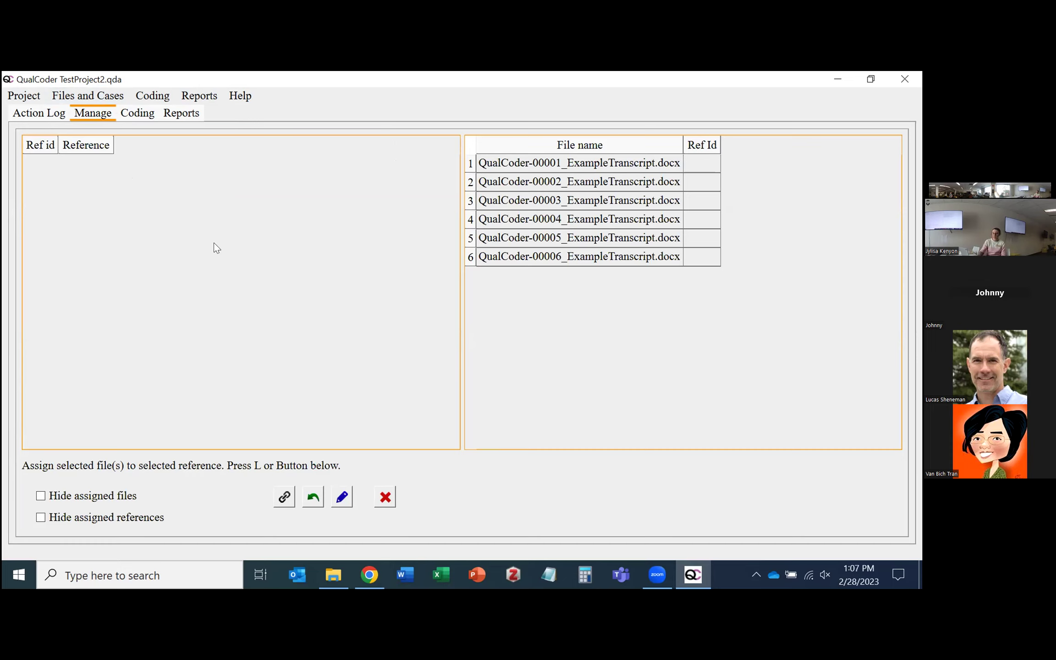
Check the file and case management options, and display the Action Log
{"action": "left_click", "coordinate": [155, 96]}
{"action": "mouse_move", "coordinate": [114, 98]}
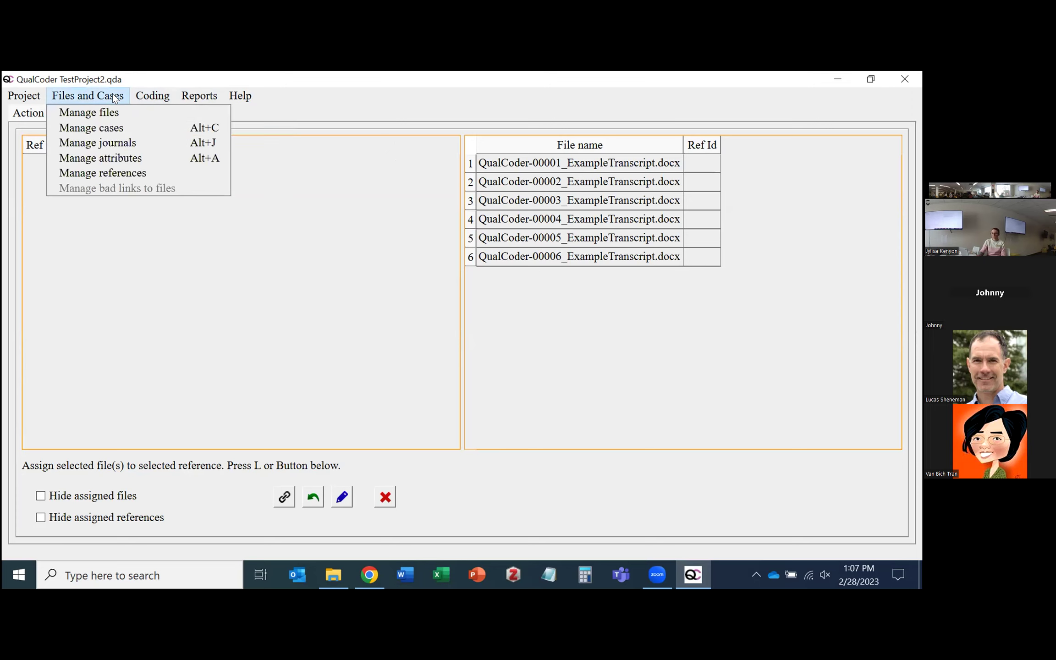
{"action": "left_click", "coordinate": [195, 84]}
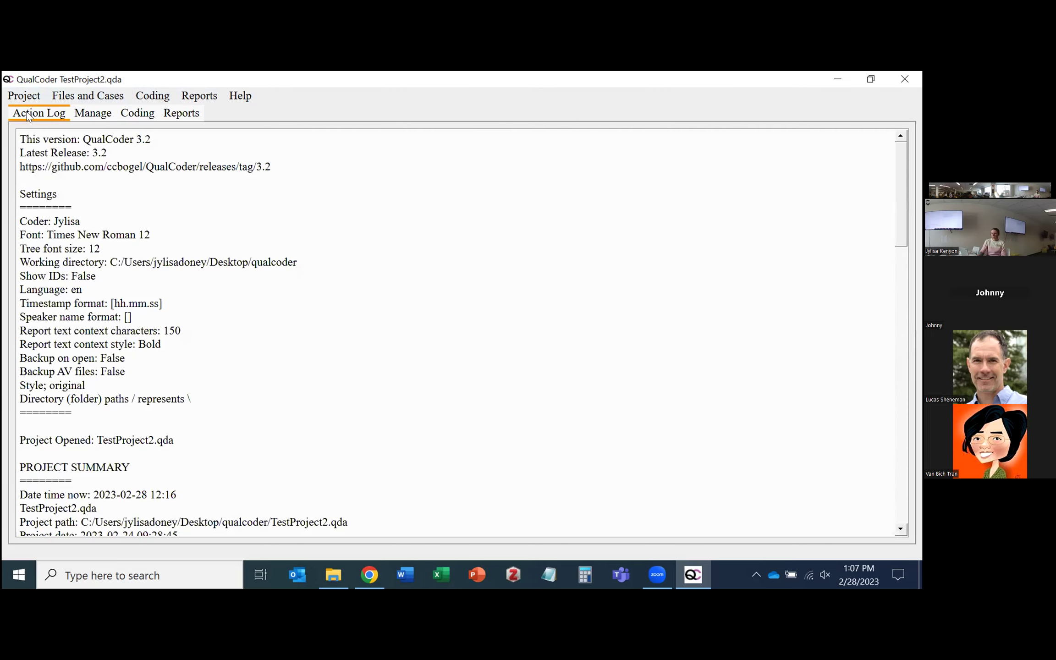
Review the Action Log's settings, project summary and automatic coding entries, and return to its beginning
{"action": "left_click", "coordinate": [29, 113]}
{"action": "scroll", "coordinate": [242, 309], "scroll_direction": "down", "scroll_amount": 3}
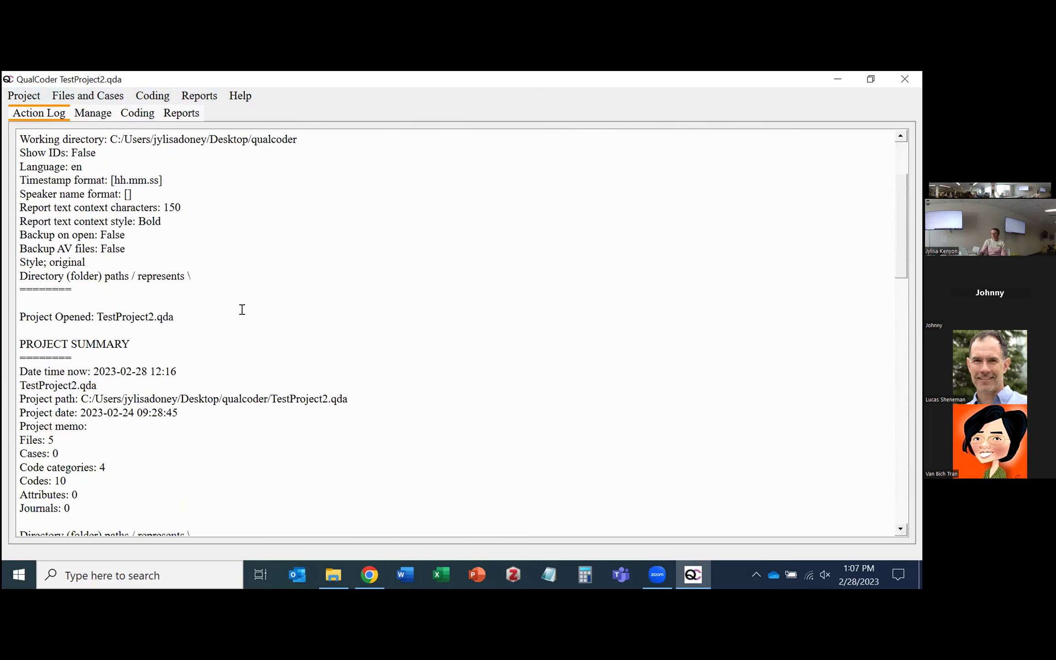
{"action": "scroll", "coordinate": [242, 310], "scroll_direction": "up", "scroll_amount": 3}
{"action": "scroll", "coordinate": [242, 309], "scroll_direction": "down", "scroll_amount": 20}
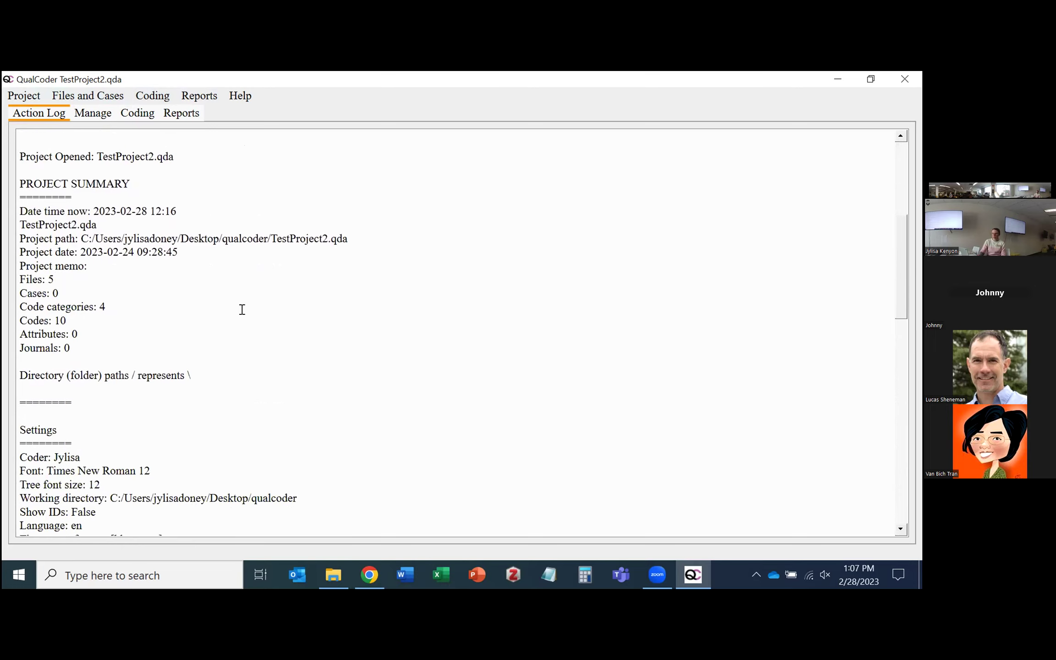
{"action": "scroll", "coordinate": [242, 309], "scroll_direction": "down", "scroll_amount": 4}
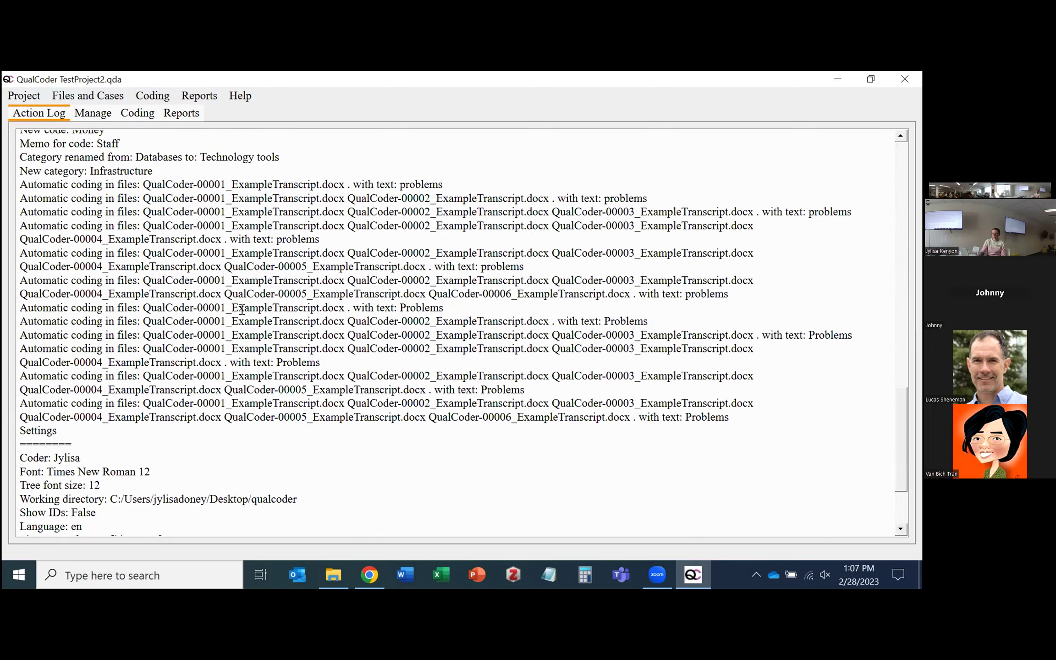
{"action": "scroll", "coordinate": [242, 310], "scroll_direction": "up", "scroll_amount": 20}
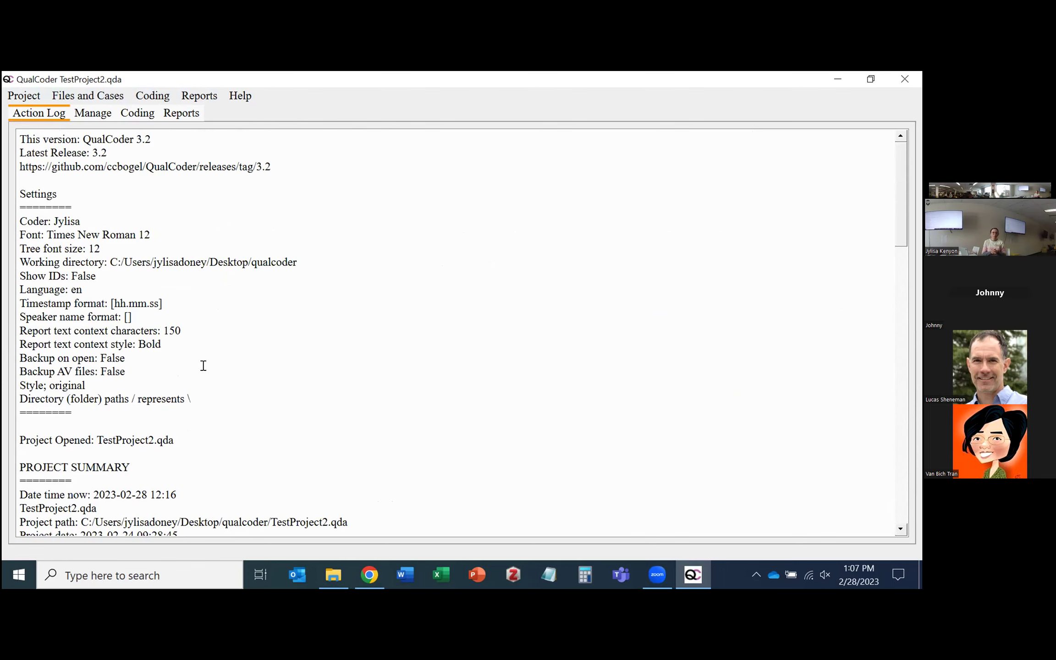
Switch to Chrome and read the QualCoder wiki home page's introduction, and return to QualCoder
{"action": "left_click", "coordinate": [363, 579]}
{"action": "scroll", "coordinate": [499, 300], "scroll_direction": "up", "scroll_amount": 10}
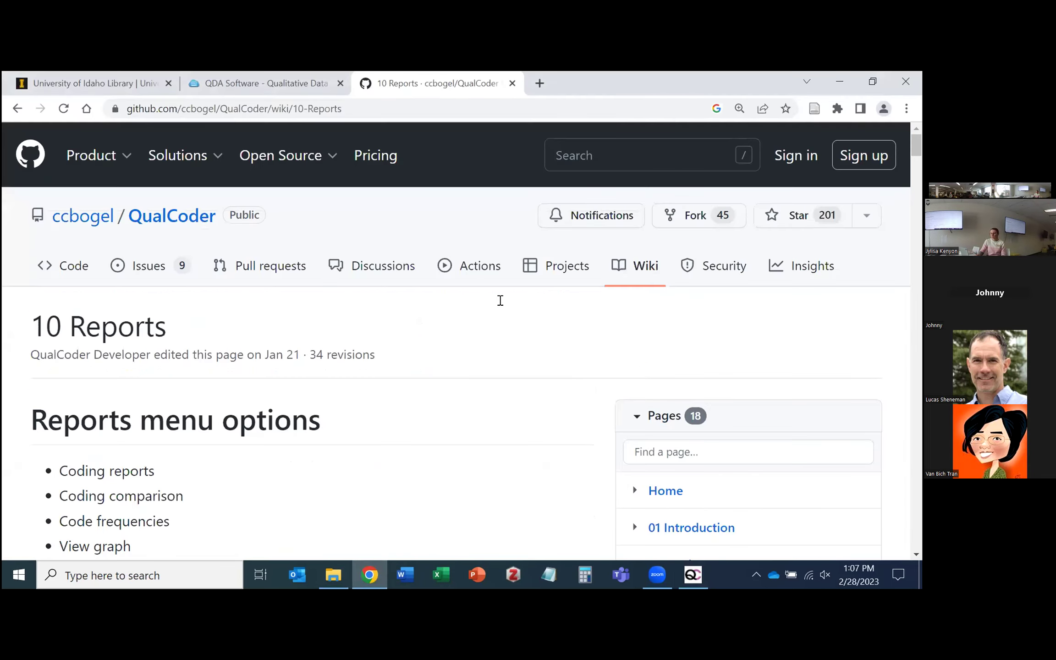
{"action": "left_click", "coordinate": [639, 268]}
{"action": "scroll", "coordinate": [459, 397], "scroll_direction": "down", "scroll_amount": 5}
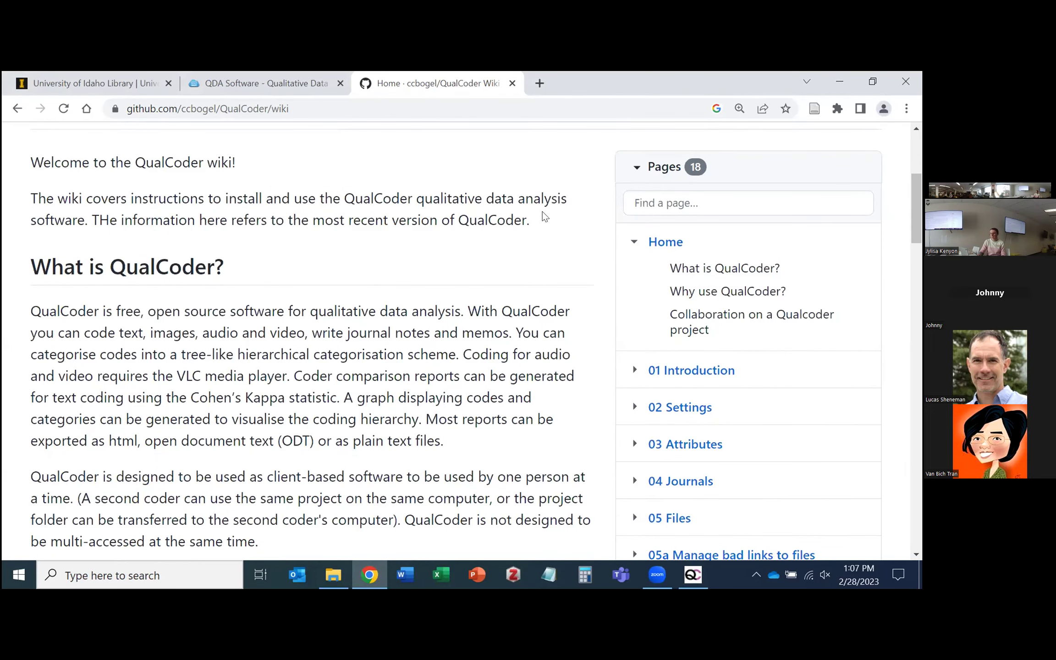
{"action": "left_click", "coordinate": [843, 81]}
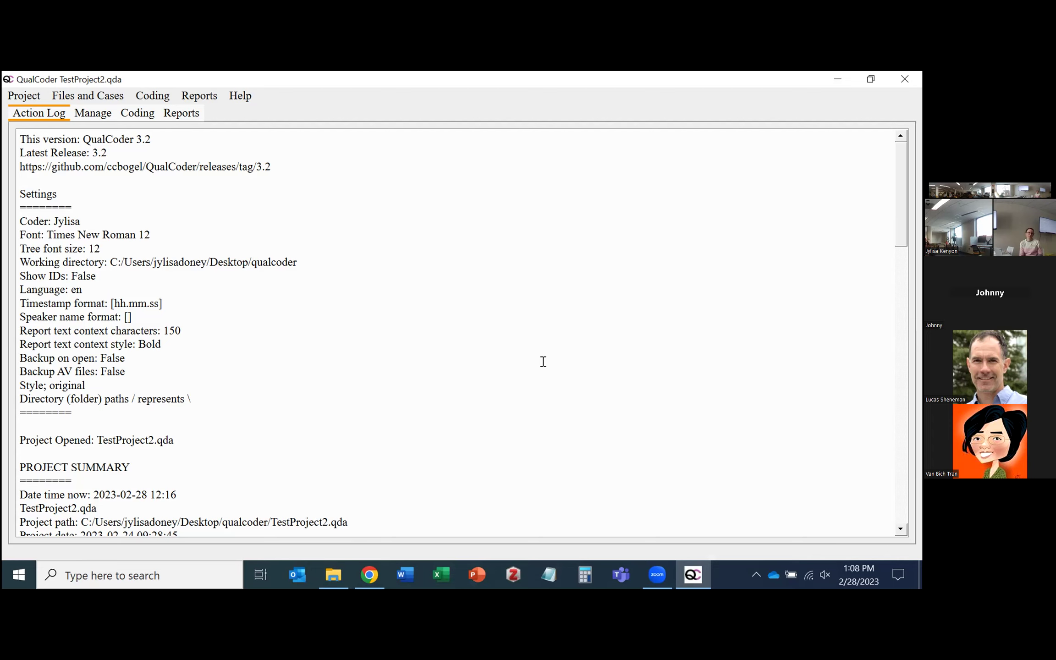
Switch to Chrome again and look through the wiki's 13 Other information page
{"action": "left_click", "coordinate": [370, 575]}
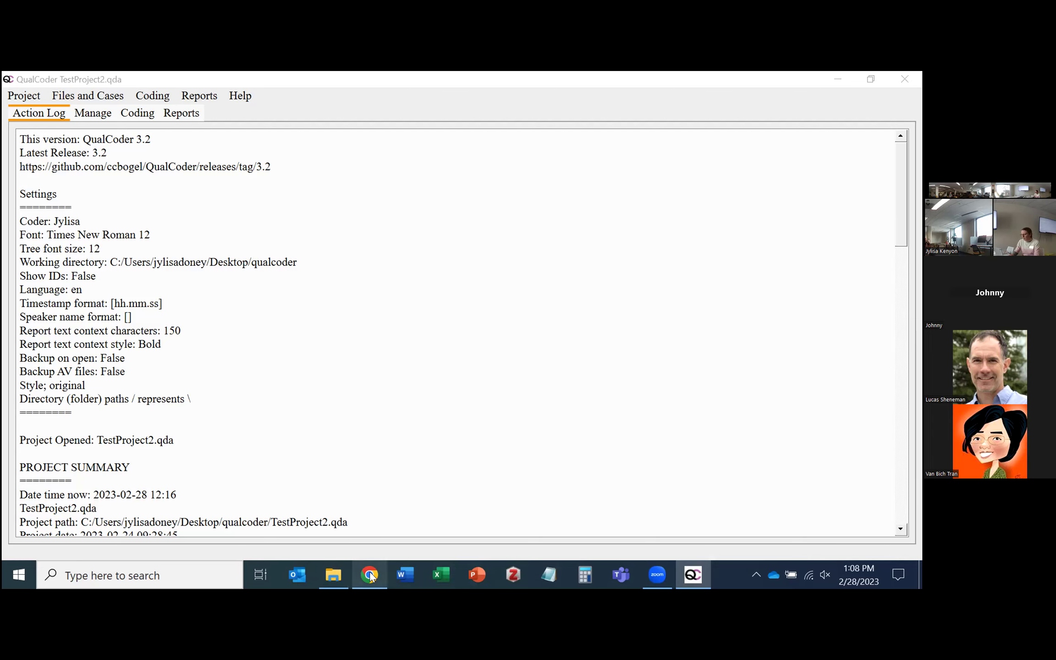
{"action": "scroll", "coordinate": [795, 395], "scroll_direction": "down", "scroll_amount": 6}
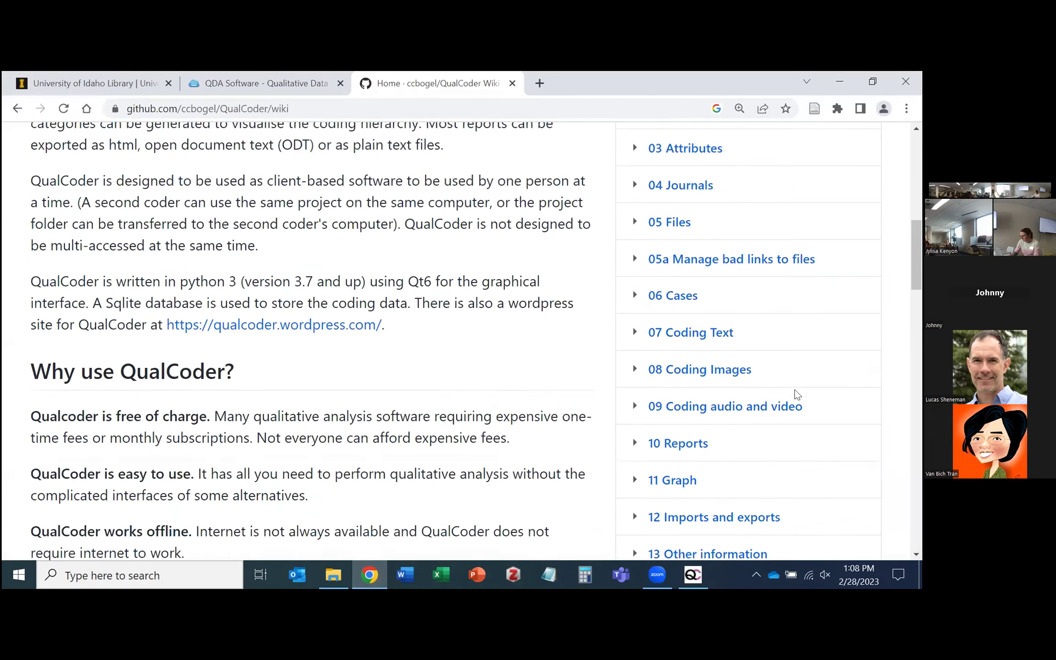
{"action": "left_click", "coordinate": [674, 439]}
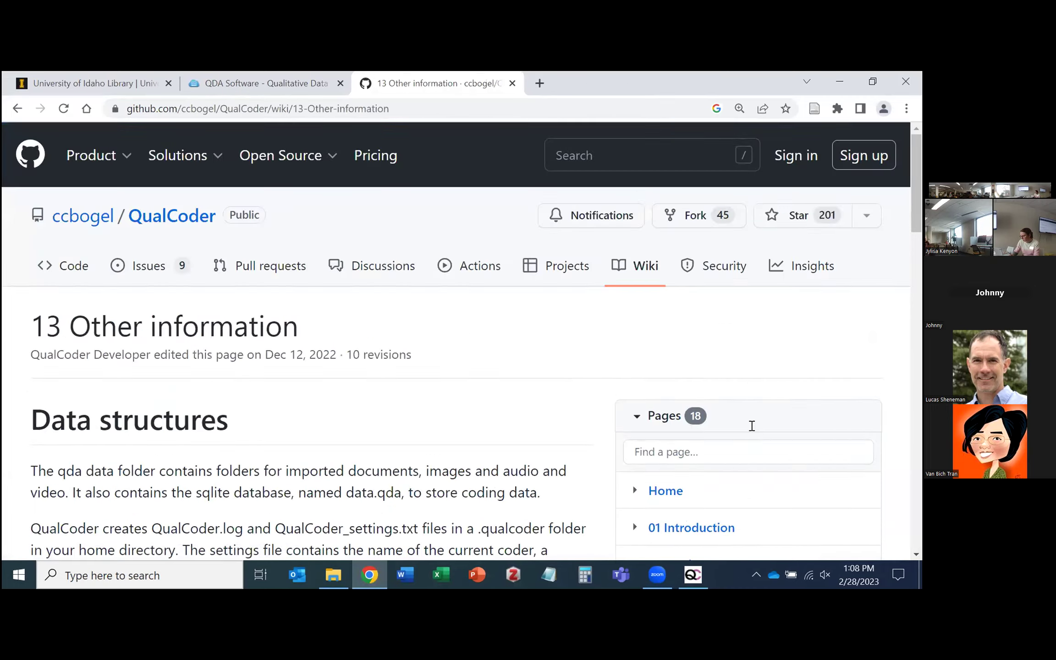
{"action": "scroll", "coordinate": [750, 427], "scroll_direction": "down", "scroll_amount": 10}
{"action": "scroll", "coordinate": [752, 431], "scroll_direction": "down", "scroll_amount": 3}
{"action": "scroll", "coordinate": [750, 430], "scroll_direction": "up", "scroll_amount": 13}
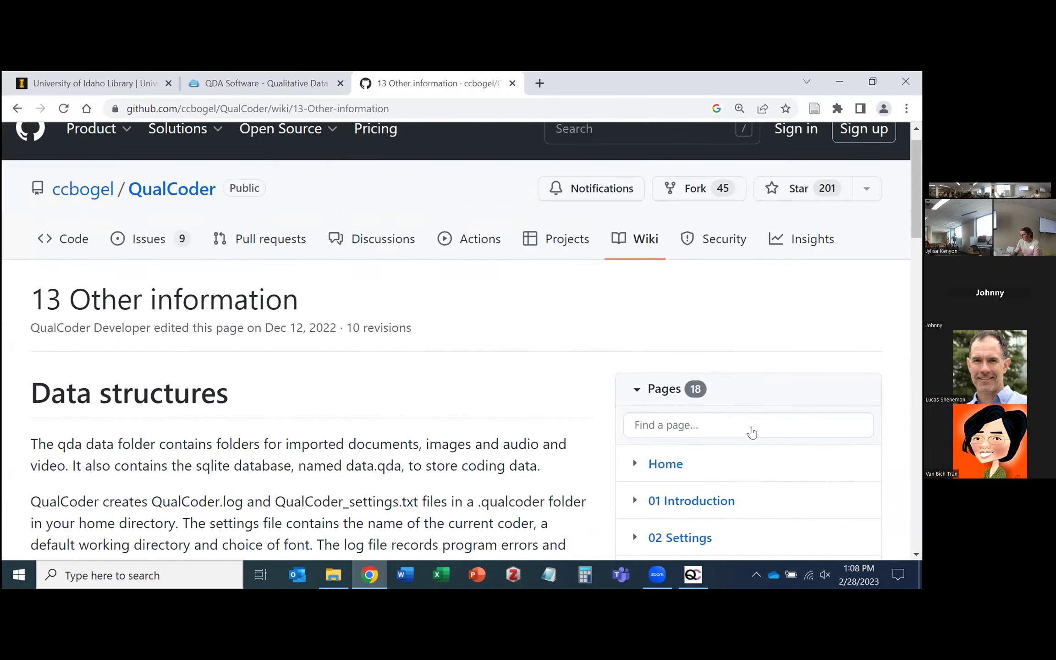
Filter the wiki's page list for "merge" and look through the Other information page for merging instructions
{"action": "left_click", "coordinate": [679, 448]}
{"action": "type", "text": "merge"}
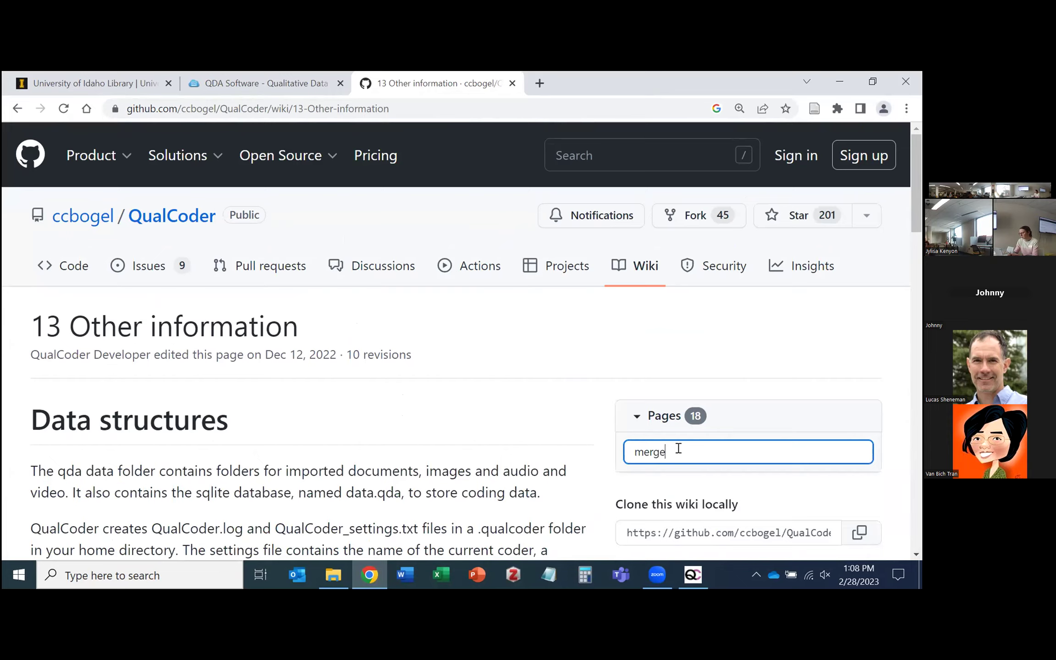
{"action": "scroll", "coordinate": [513, 451], "scroll_direction": "down", "scroll_amount": 3}
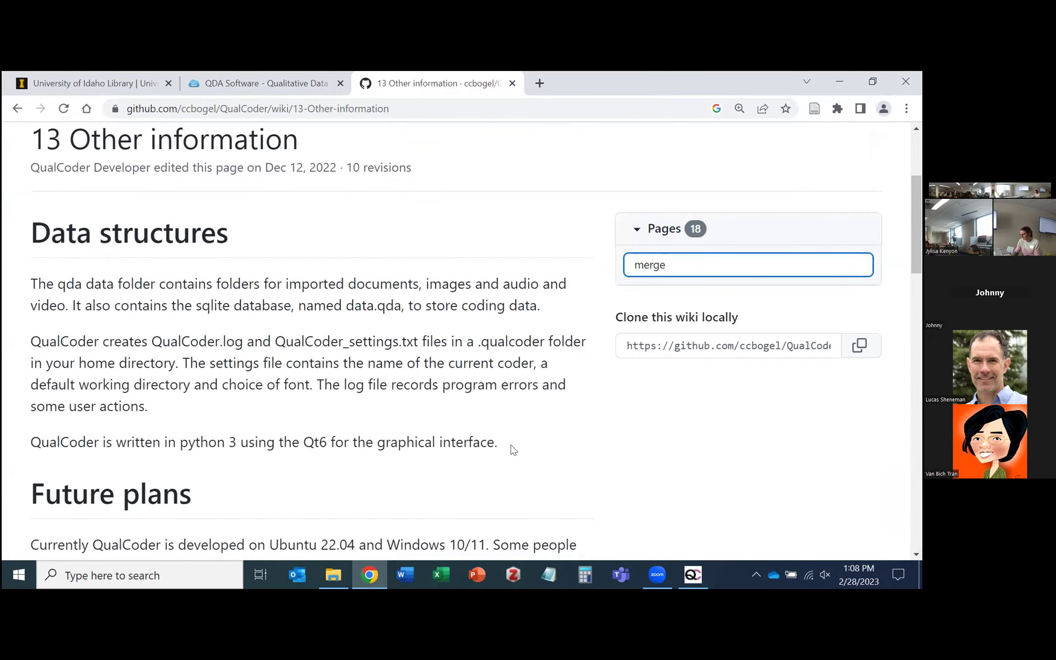
{"action": "left_click", "coordinate": [636, 237]}
{"action": "left_click", "coordinate": [636, 237]}
{"action": "left_click", "coordinate": [707, 263]}
{"action": "scroll", "coordinate": [411, 353], "scroll_direction": "up", "scroll_amount": 2}
{"action": "scroll", "coordinate": [408, 360], "scroll_direction": "down", "scroll_amount": 4}
{"action": "scroll", "coordinate": [408, 358], "scroll_direction": "down", "scroll_amount": 5}
{"action": "scroll", "coordinate": [463, 367], "scroll_direction": "up", "scroll_amount": 2}
{"action": "scroll", "coordinate": [463, 367], "scroll_direction": "up", "scroll_amount": 7}
{"action": "left_click", "coordinate": [636, 356]}
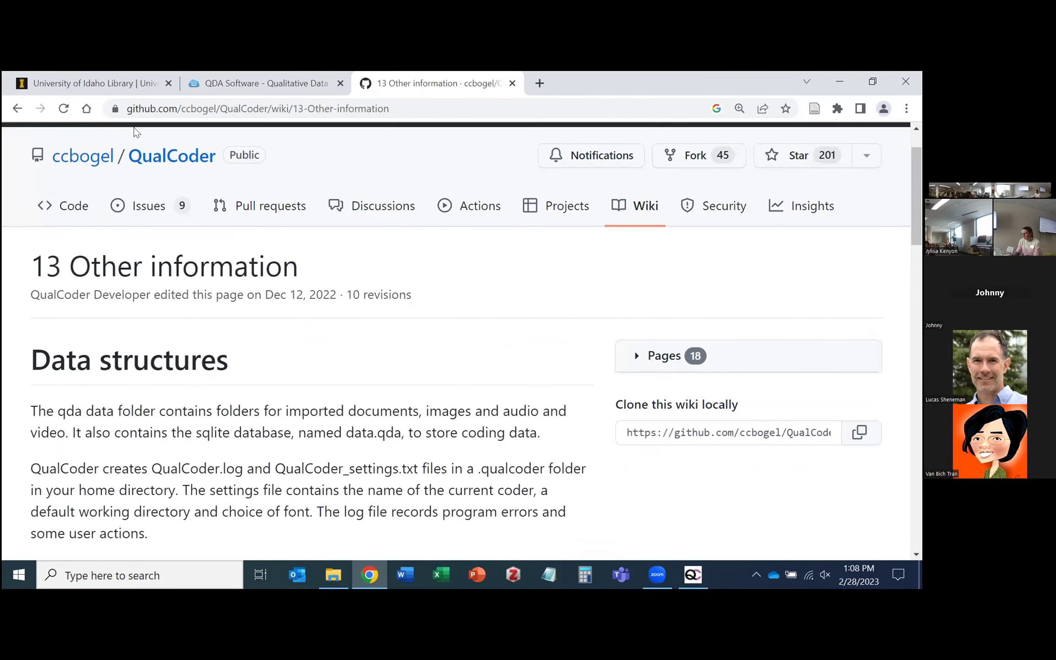
Reload the wiki page to restore its full page list and open the 12 Imports and exports page
{"action": "left_click", "coordinate": [64, 108]}
{"action": "scroll", "coordinate": [734, 477], "scroll_direction": "down", "scroll_amount": 10}
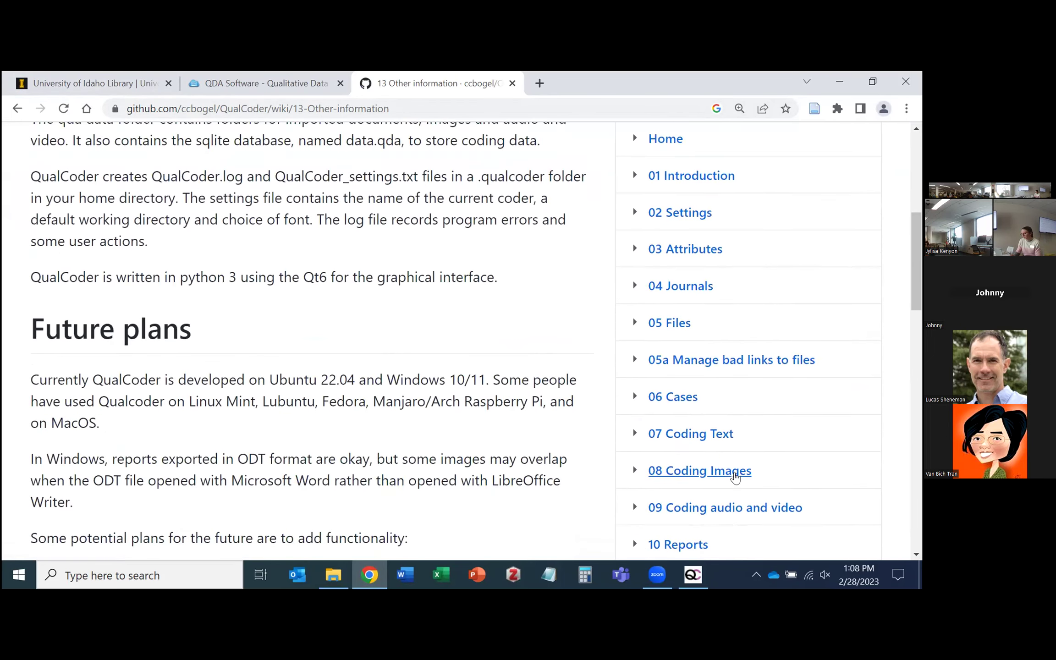
{"action": "scroll", "coordinate": [736, 478], "scroll_direction": "down", "scroll_amount": 3}
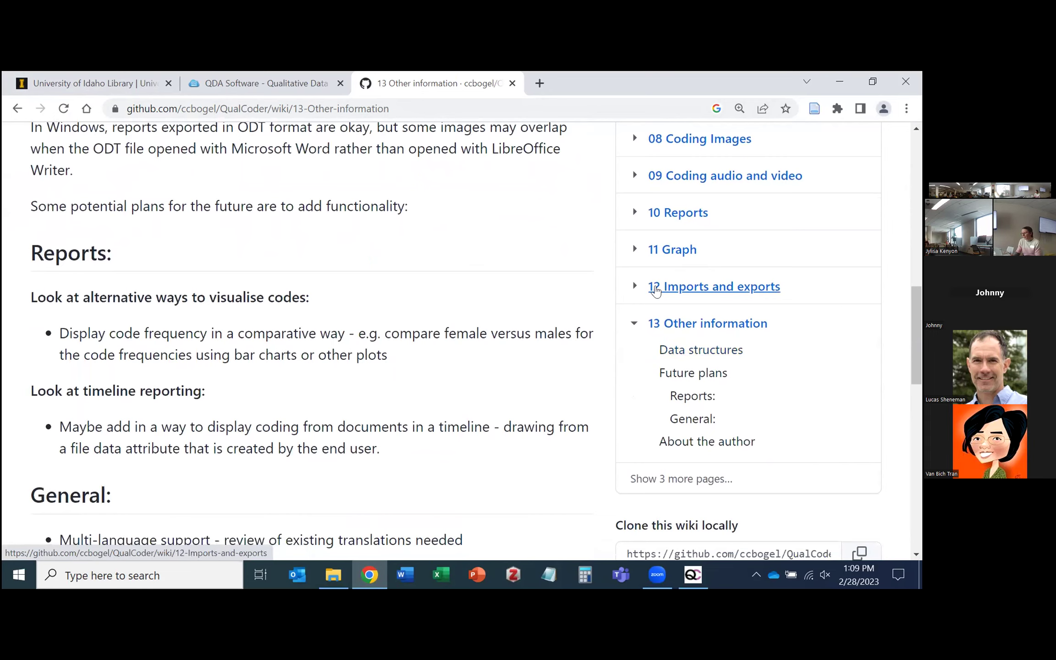
{"action": "left_click", "coordinate": [657, 291]}
{"action": "scroll", "coordinate": [764, 370], "scroll_direction": "down", "scroll_amount": 12}
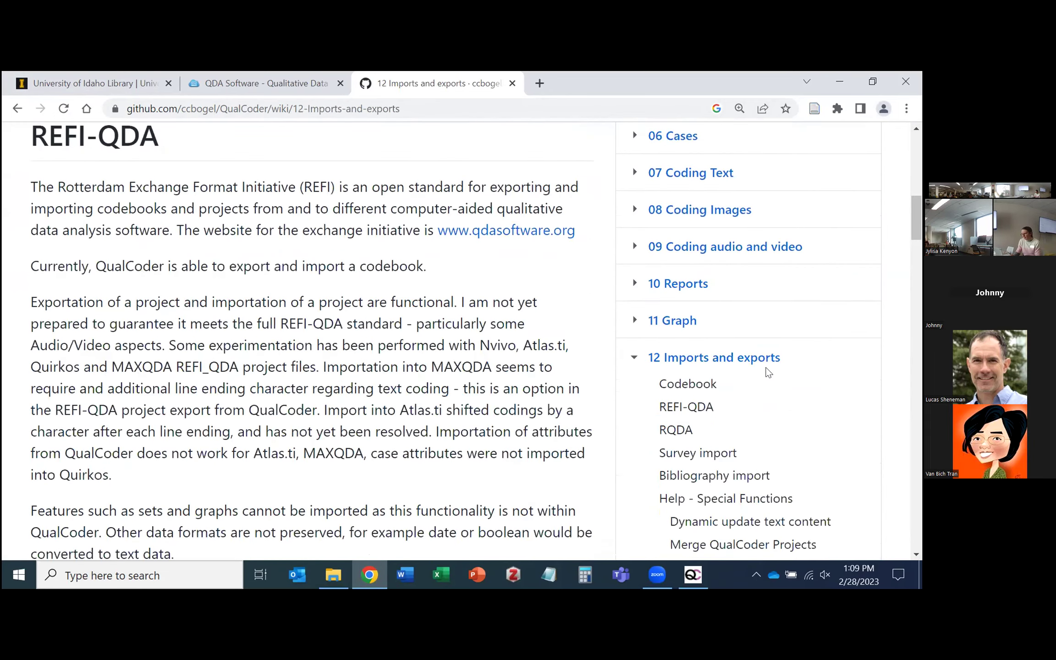
{"action": "scroll", "coordinate": [764, 370], "scroll_direction": "down", "scroll_amount": 4}
{"action": "scroll", "coordinate": [752, 362], "scroll_direction": "up", "scroll_amount": 1}
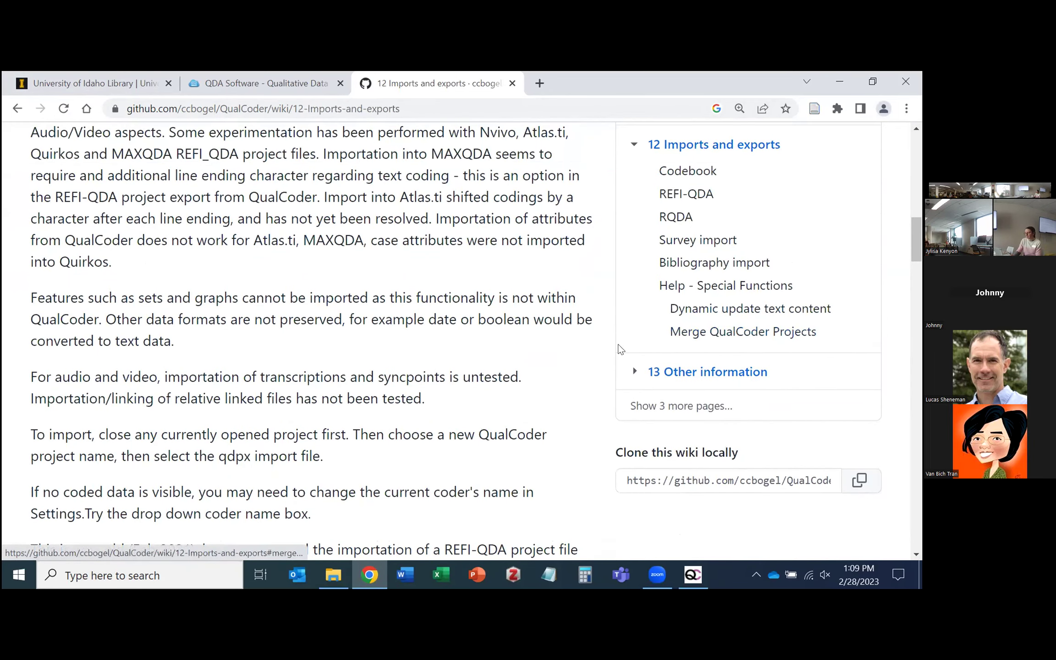
{"action": "scroll", "coordinate": [641, 351], "scroll_direction": "up", "scroll_amount": 1}
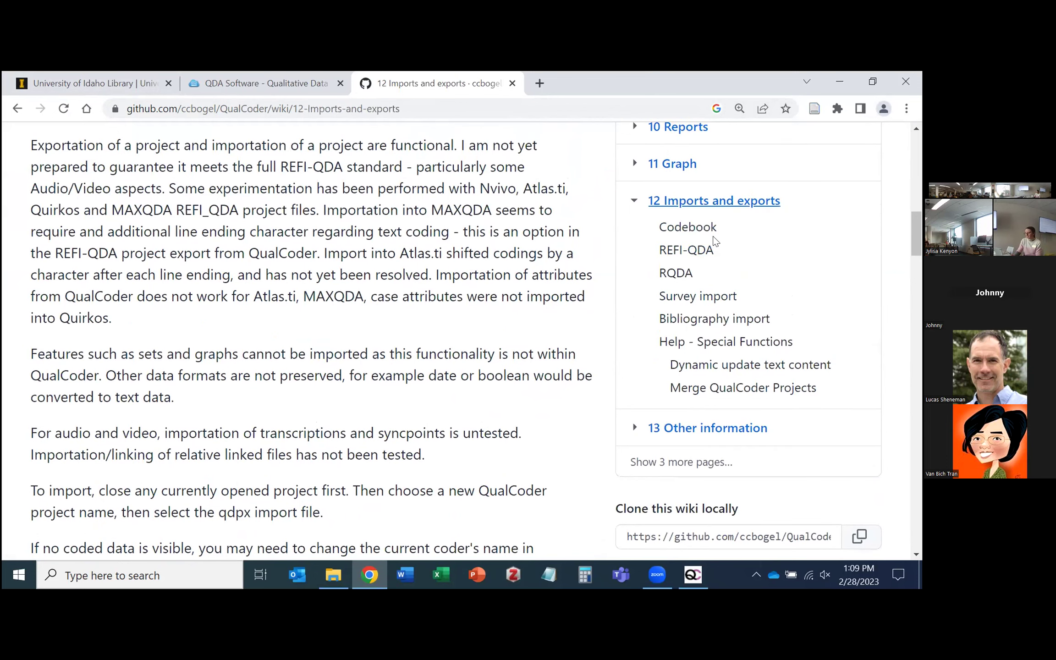
Read the Merge QualCoder Projects section, covering what a merge copies and its warnings
{"action": "left_click", "coordinate": [717, 386]}
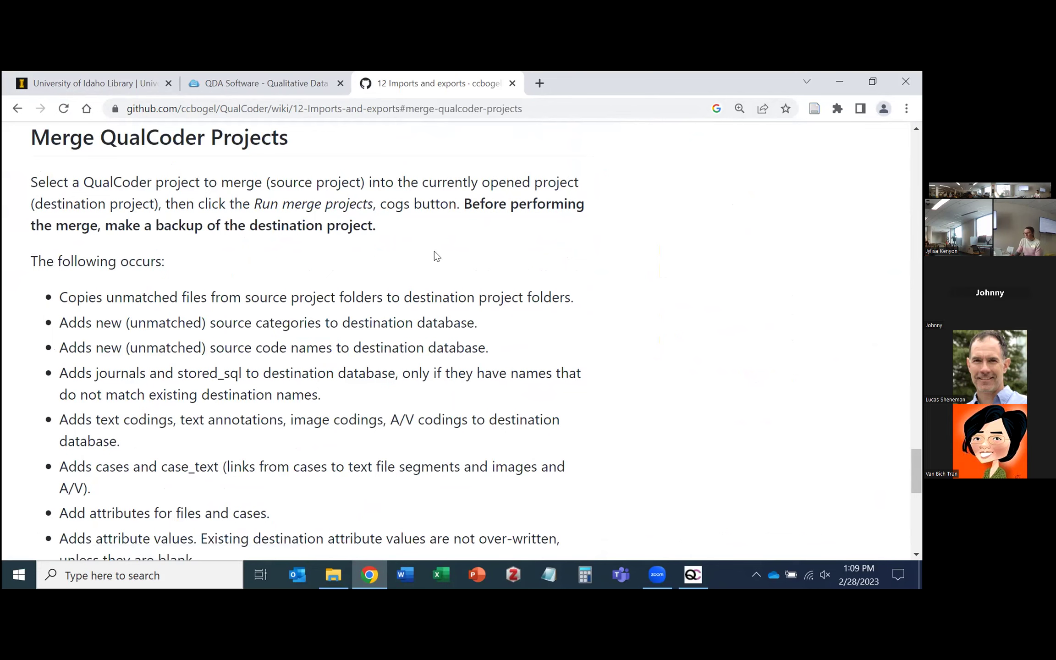
{"action": "scroll", "coordinate": [430, 250], "scroll_direction": "down", "scroll_amount": 5}
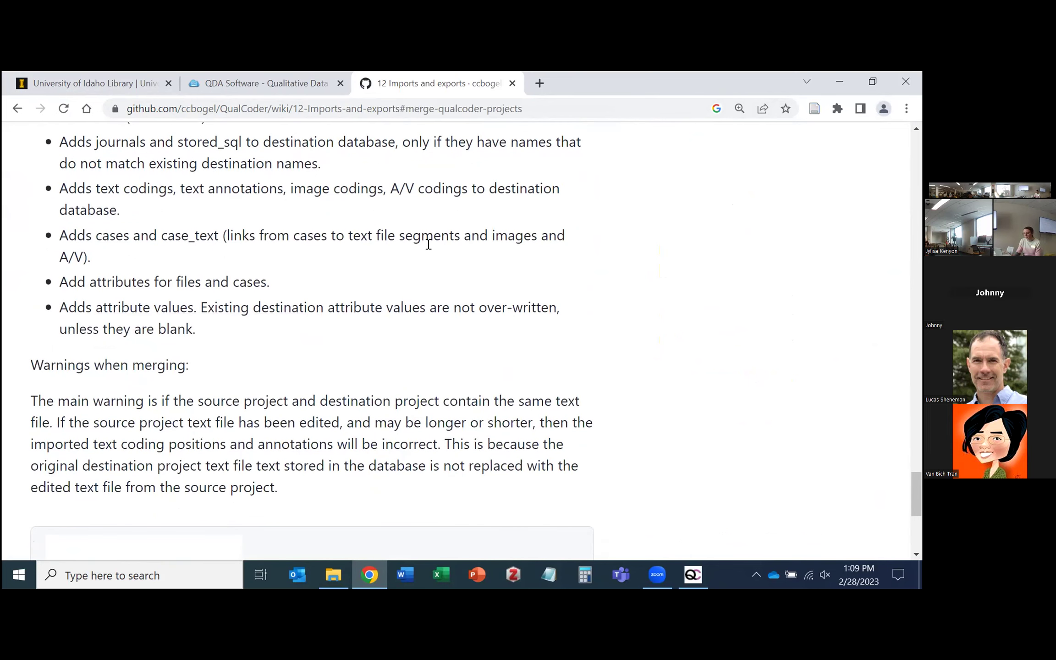
{"action": "scroll", "coordinate": [428, 245], "scroll_direction": "up", "scroll_amount": 4}
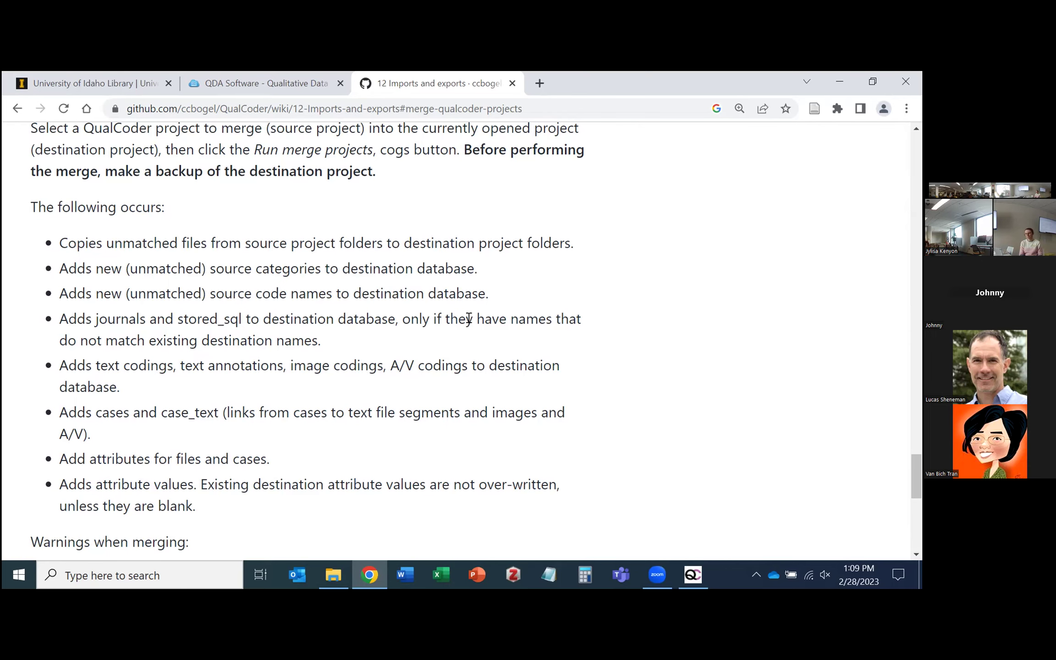
Look back through the Special Functions and Survey import sections, and read the Bibliography import instructions
{"action": "scroll", "coordinate": [468, 319], "scroll_direction": "up", "scroll_amount": 10}
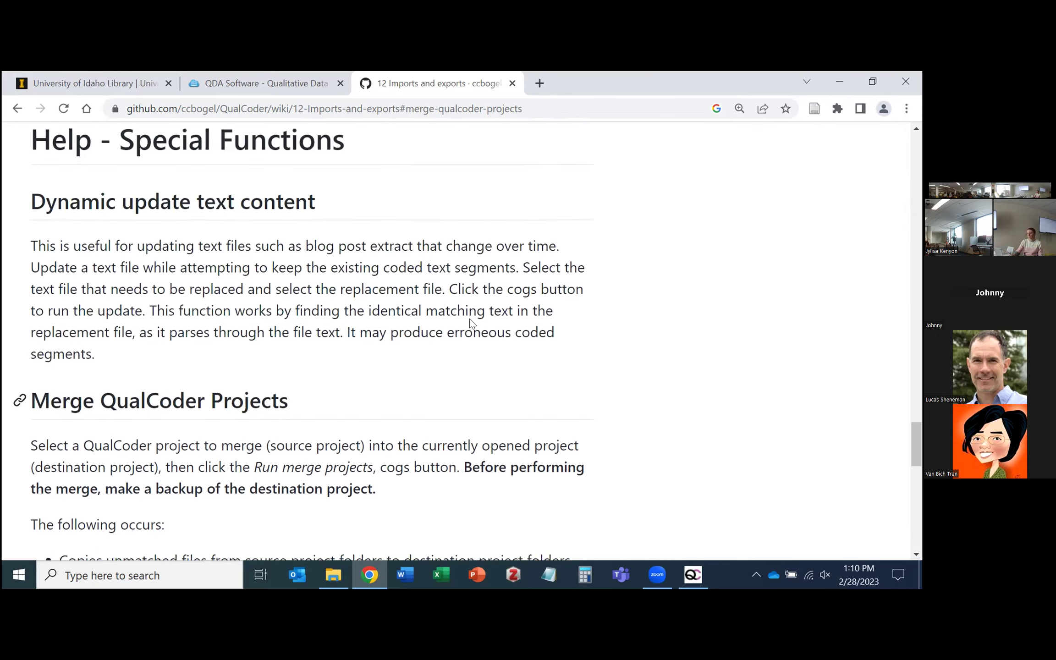
{"action": "scroll", "coordinate": [471, 321], "scroll_direction": "up", "scroll_amount": 10}
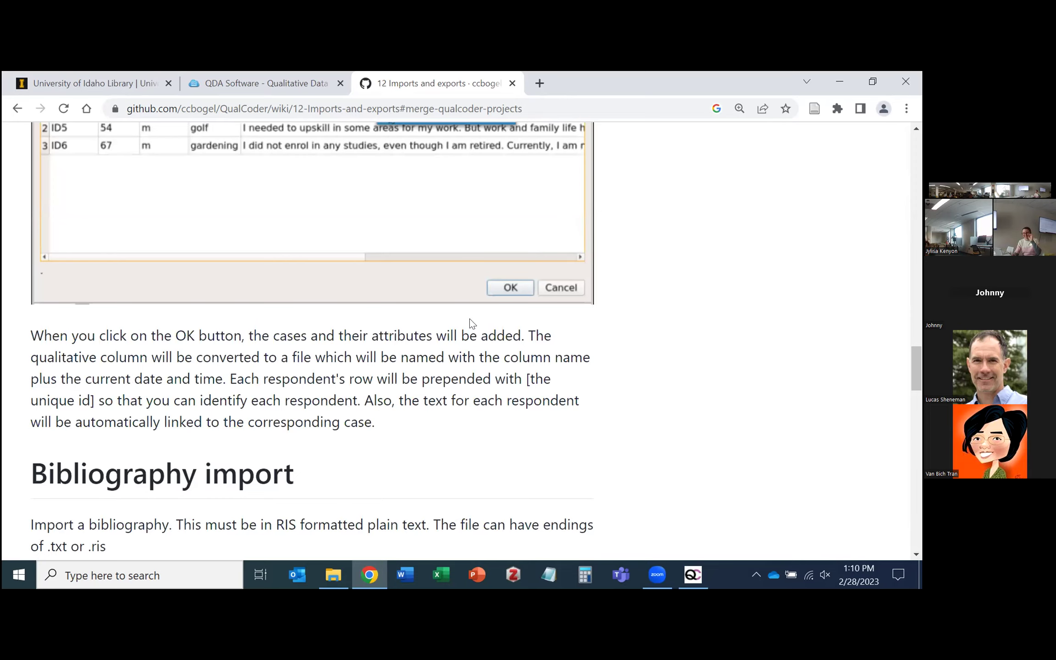
{"action": "scroll", "coordinate": [472, 323], "scroll_direction": "down", "scroll_amount": 7}
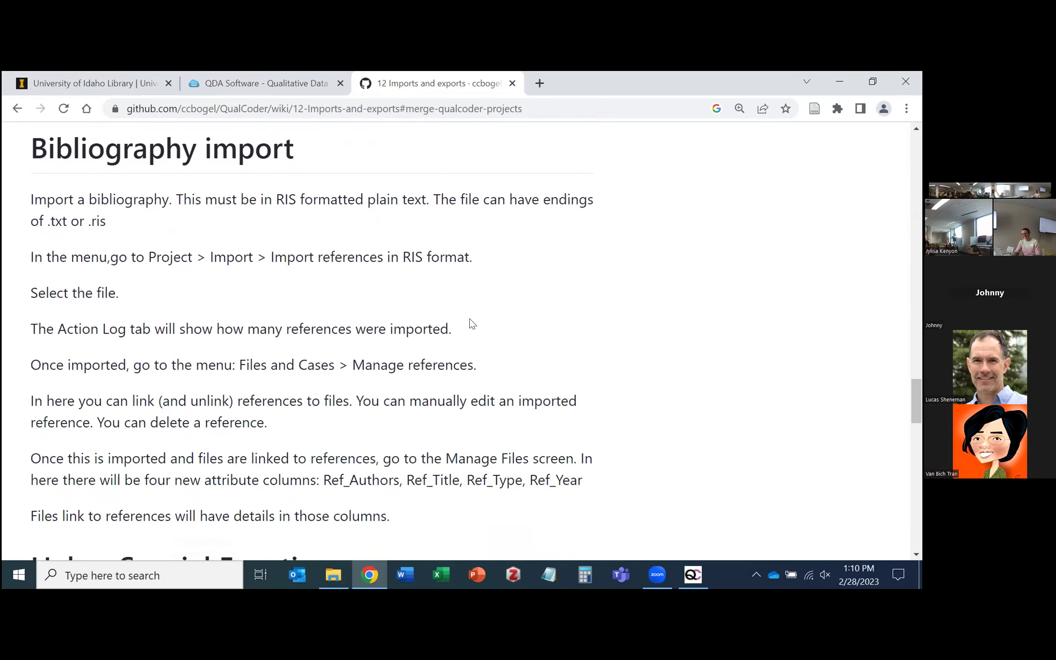
Glance at the Action Log in QualCoder and return to the beginning of the Imports and exports wiki page in Chrome
{"action": "left_click", "coordinate": [698, 582]}
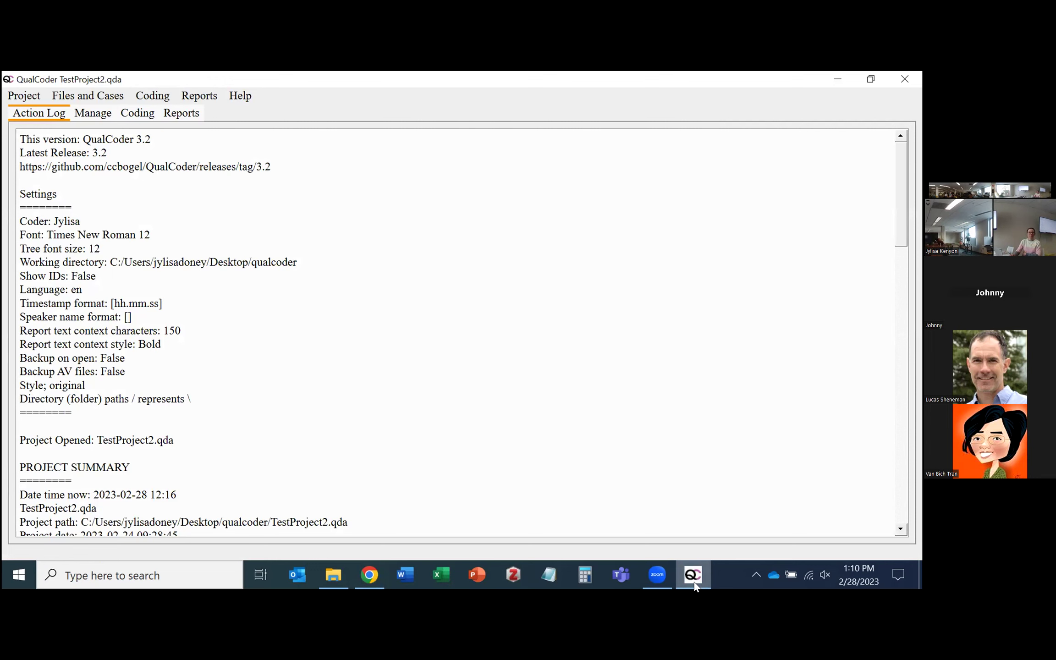
{"action": "left_click", "coordinate": [693, 579]}
{"action": "scroll", "coordinate": [475, 303], "scroll_direction": "up", "scroll_amount": 5}
{"action": "scroll", "coordinate": [476, 304], "scroll_direction": "up", "scroll_amount": 20}
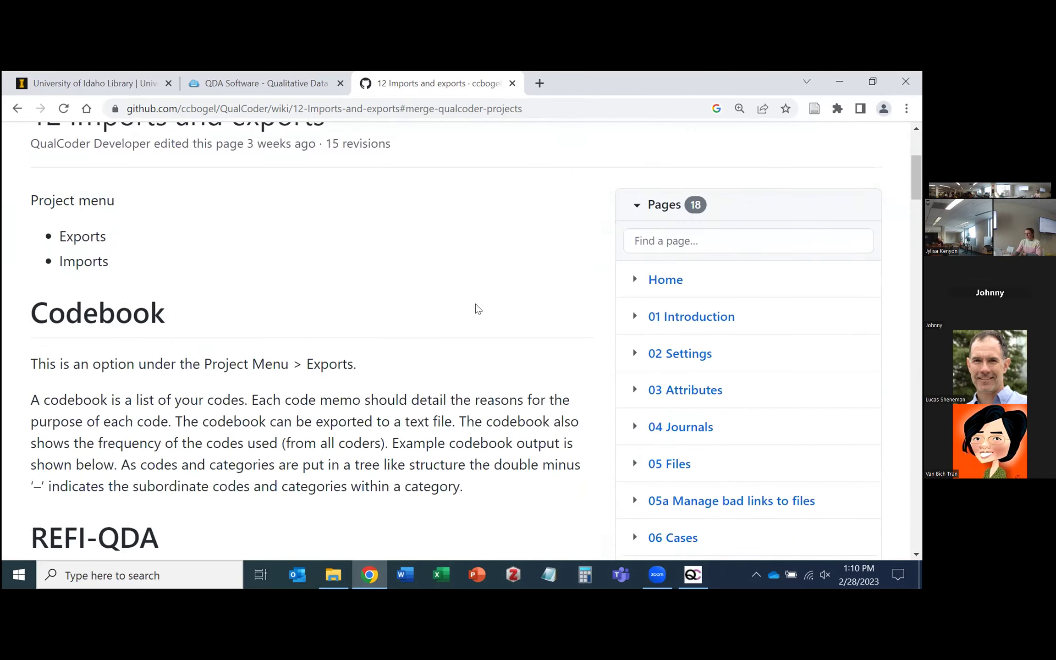
{"action": "scroll", "coordinate": [475, 304], "scroll_direction": "up", "scroll_amount": 5}
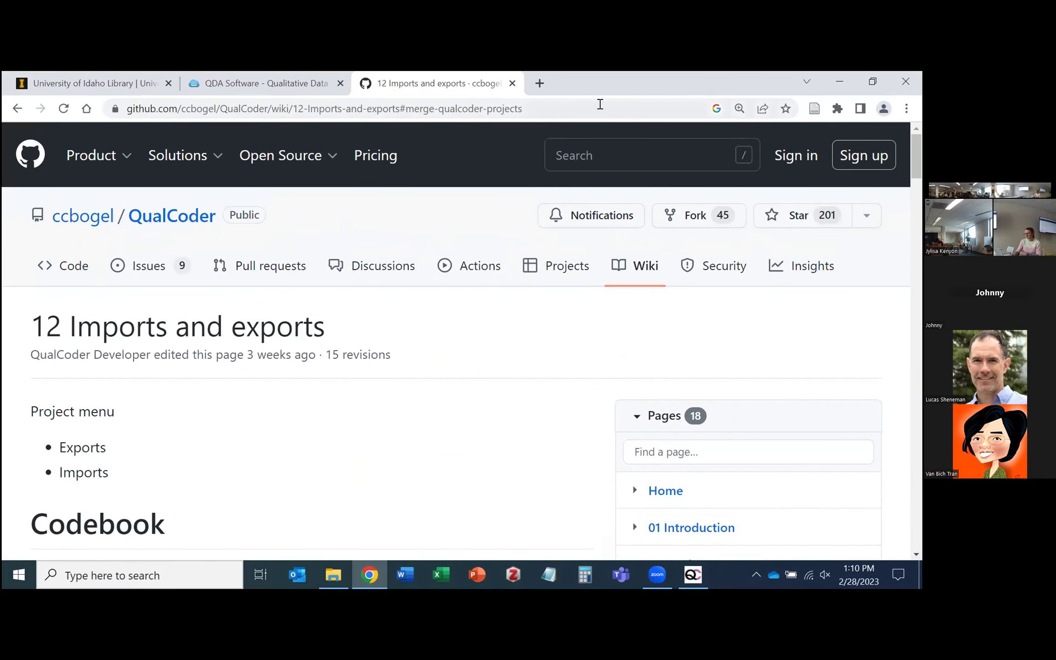
Search Google for "qualcoder" in a new browser tab and open the QualCoder WordPress site
{"action": "left_click", "coordinate": [541, 85]}
{"action": "type", "text": "google.com"}
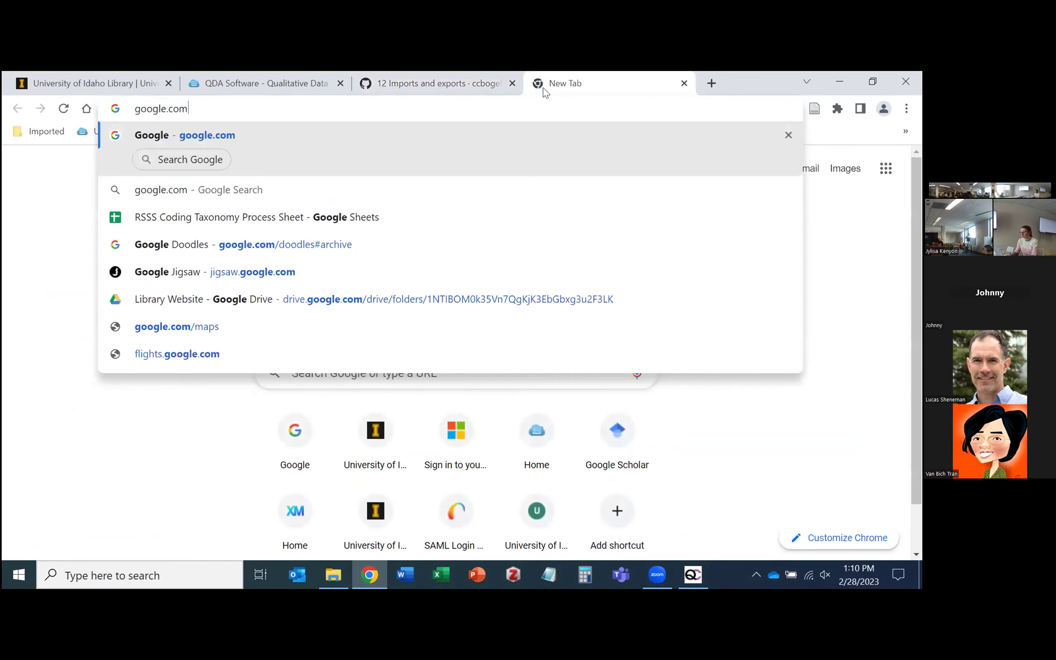
{"action": "key", "text": "Return"}
{"action": "type", "text": "qualcoder"}
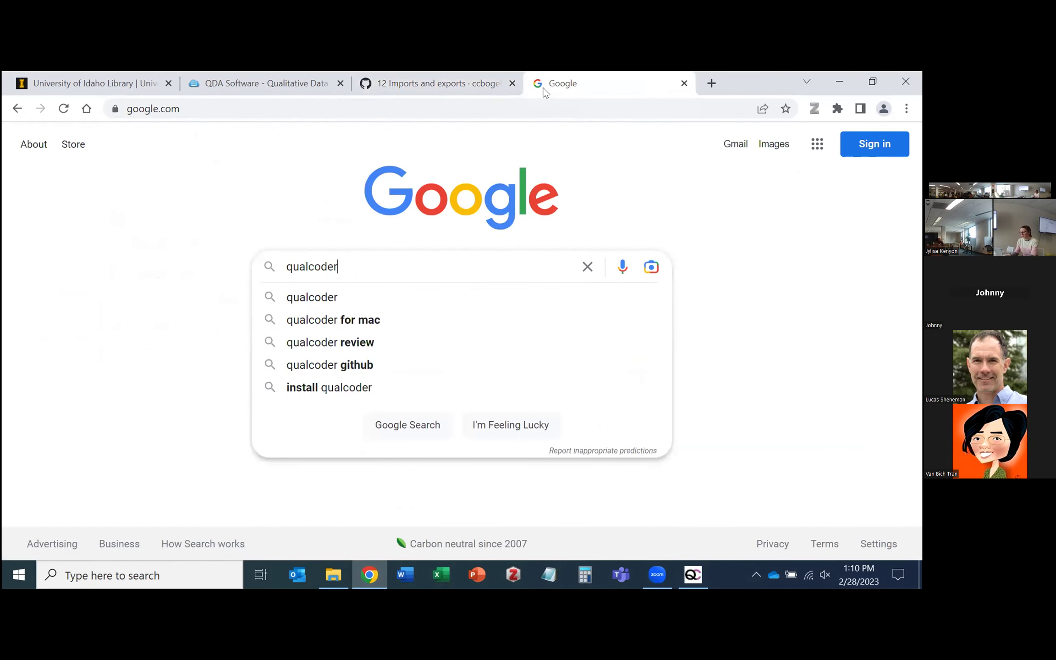
{"action": "key", "text": "Return"}
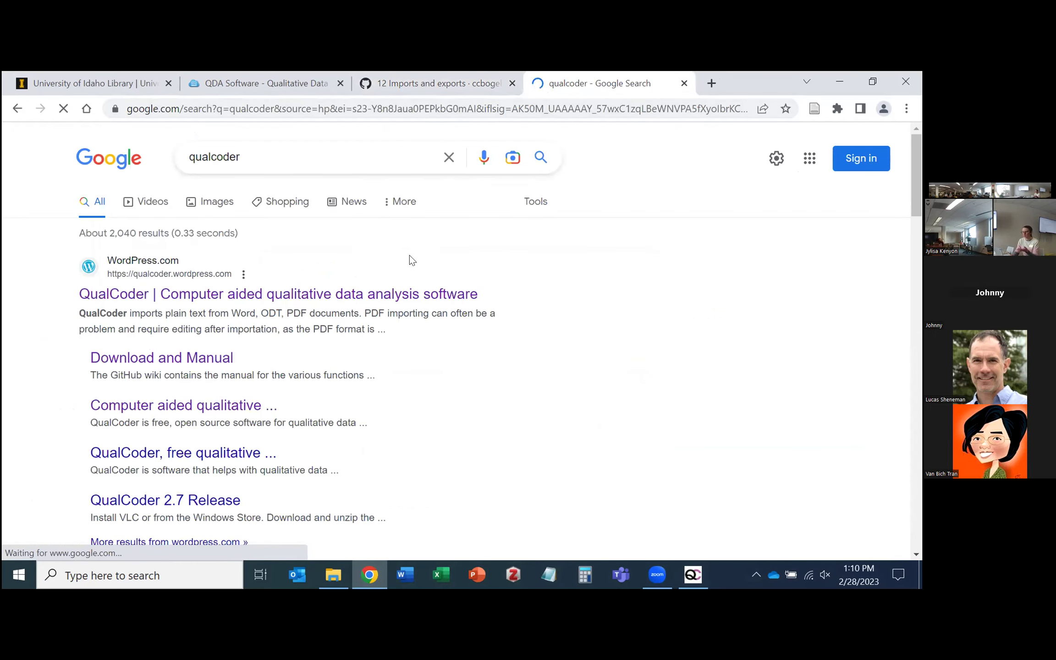
{"action": "left_click", "coordinate": [367, 295]}
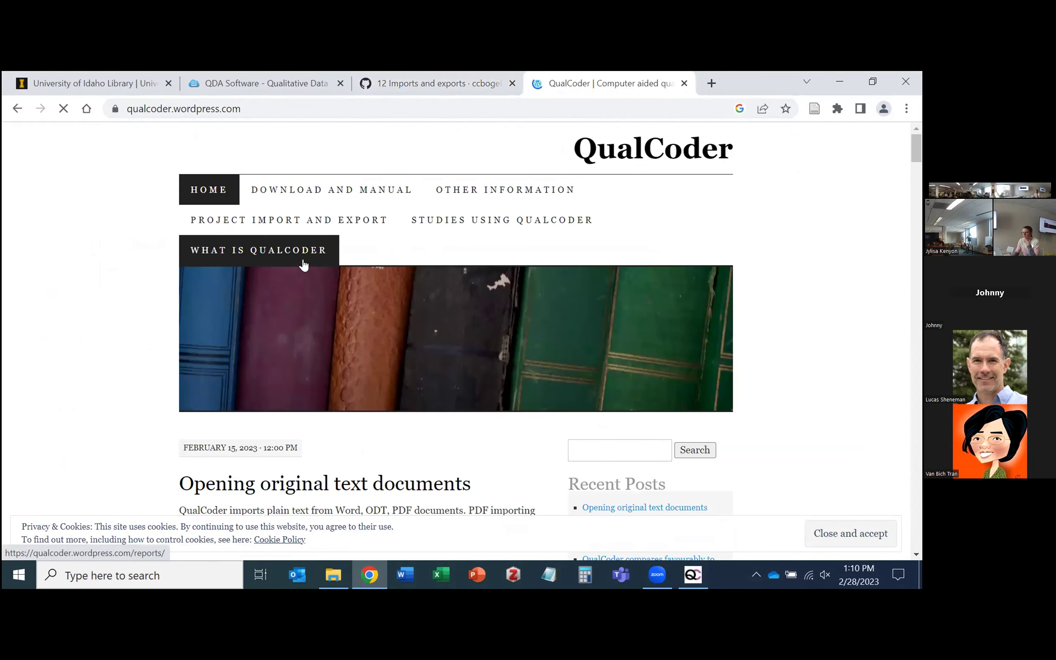
Open the site's Studies using QualCoder page and browse the listed studies
{"action": "scroll", "coordinate": [412, 265], "scroll_direction": "down", "scroll_amount": 2}
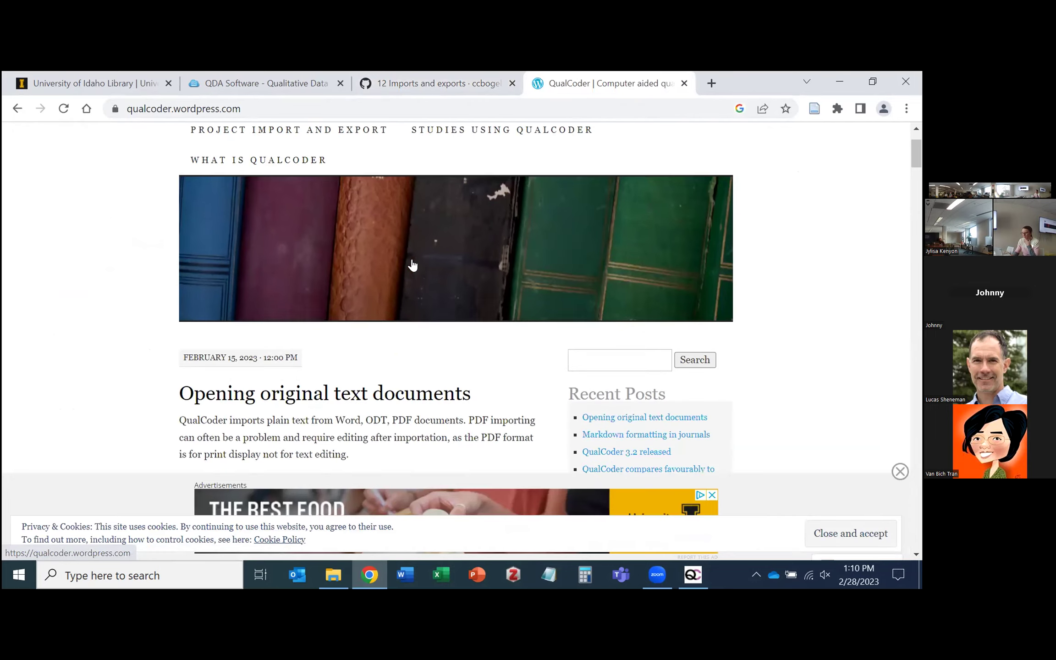
{"action": "scroll", "coordinate": [412, 265], "scroll_direction": "up", "scroll_amount": 2}
{"action": "left_click", "coordinate": [483, 201]}
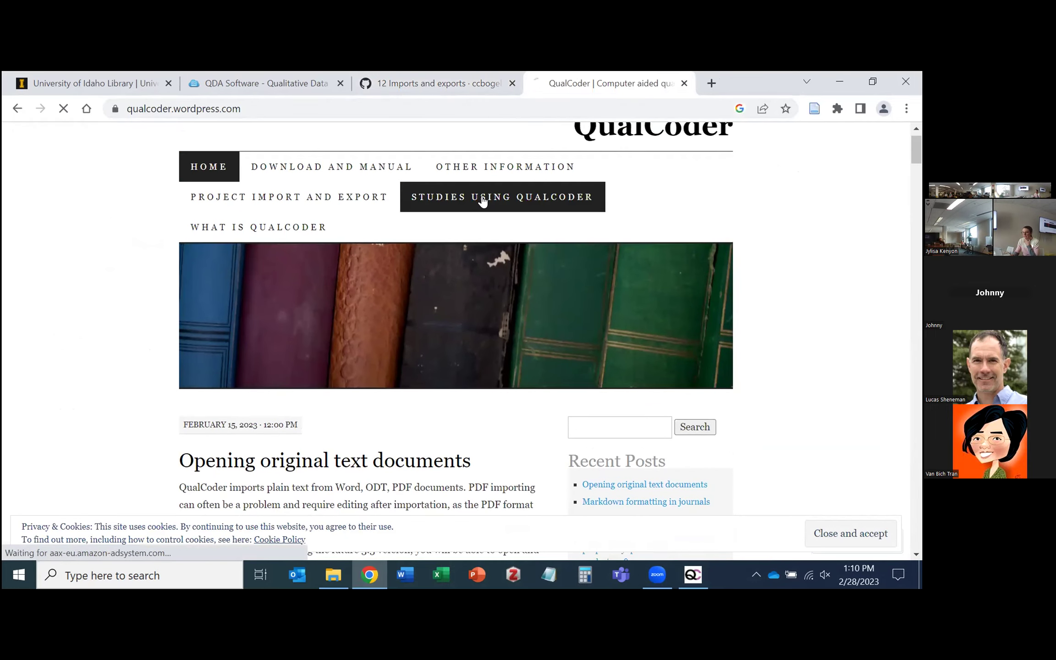
{"action": "scroll", "coordinate": [451, 398], "scroll_direction": "down", "scroll_amount": 7}
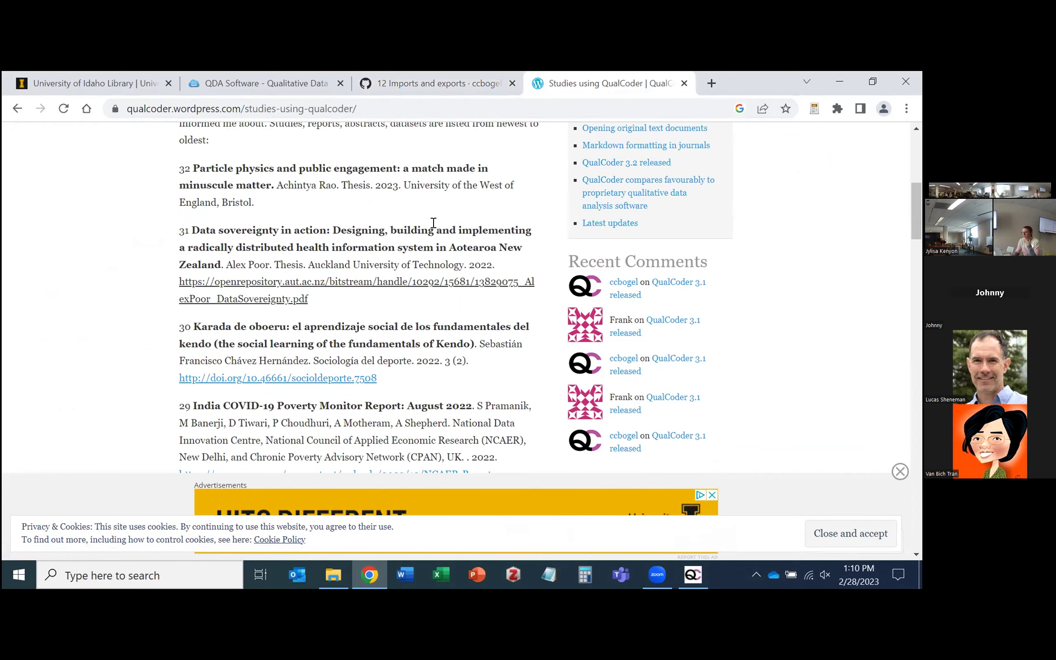
Browse further through the listed studies and open the main code page of the ccbogel/QualCoder repository on GitHub
{"action": "scroll", "coordinate": [434, 222], "scroll_direction": "down", "scroll_amount": 15}
{"action": "scroll", "coordinate": [440, 233], "scroll_direction": "up", "scroll_amount": 3}
{"action": "left_click", "coordinate": [436, 83]}
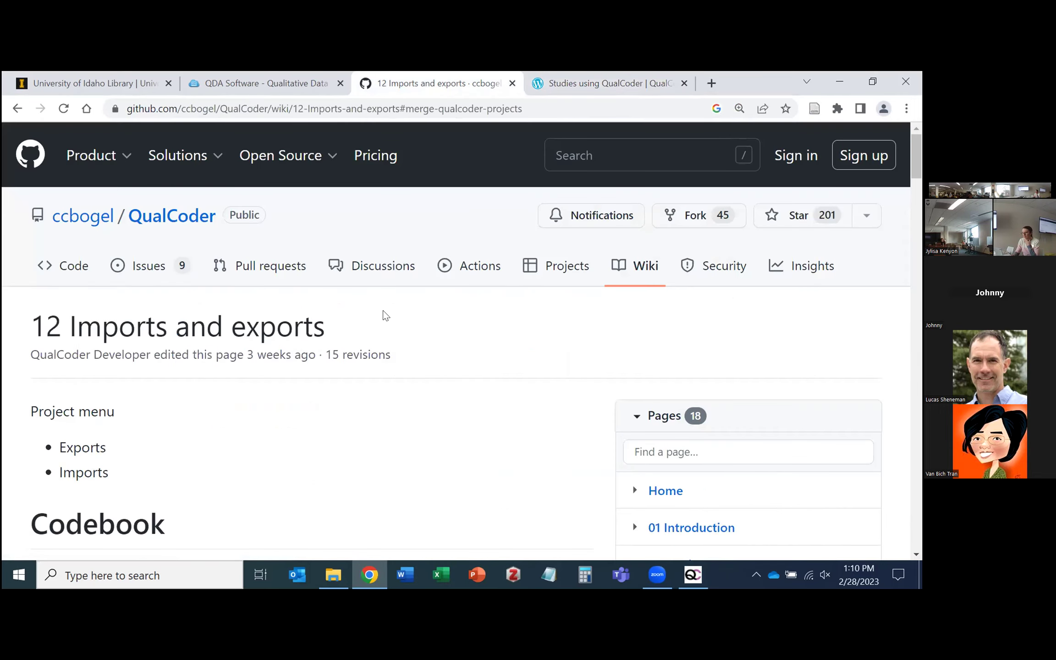
{"action": "left_click", "coordinate": [71, 266]}
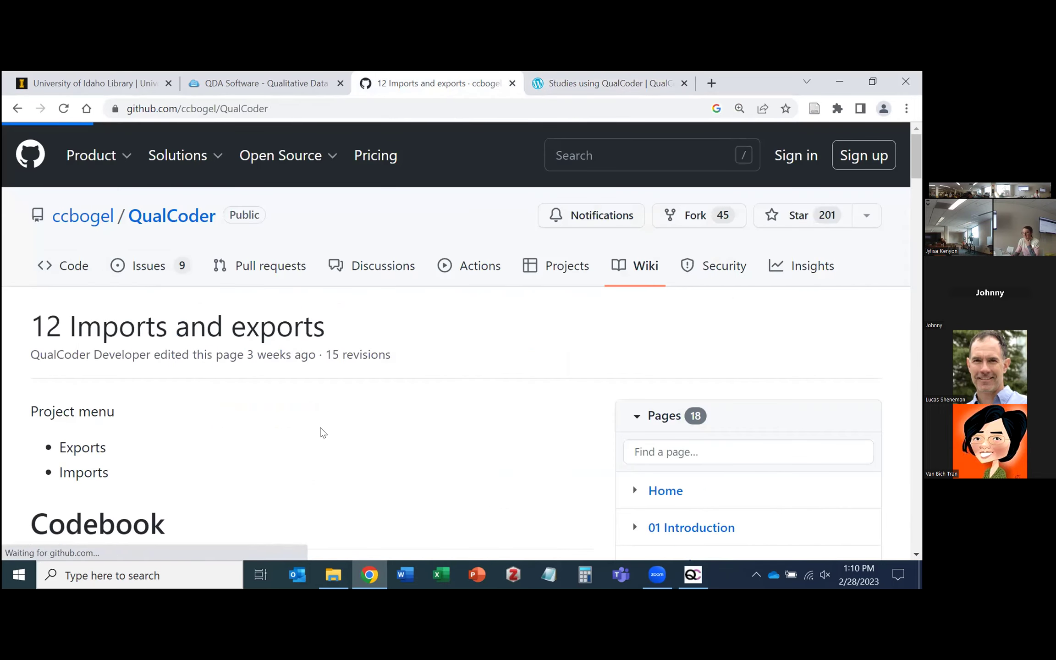
Read through the repository's README, from the installation instructions to the Facebook group links, and return to the file list
{"action": "scroll", "coordinate": [322, 433], "scroll_direction": "down", "scroll_amount": 4}
{"action": "scroll", "coordinate": [321, 433], "scroll_direction": "down", "scroll_amount": 15}
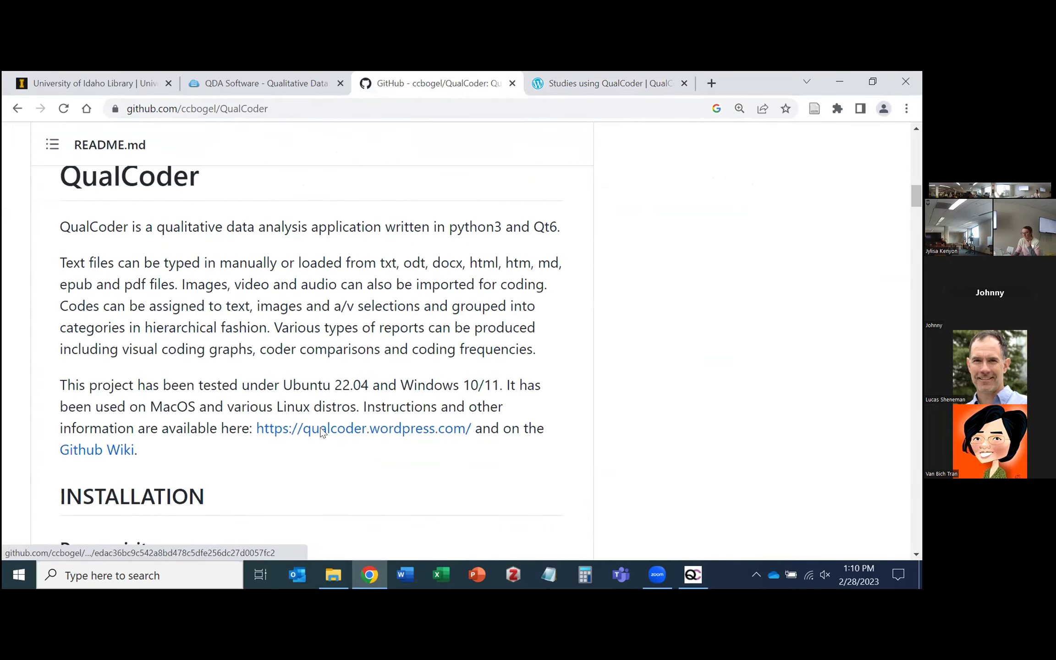
{"action": "scroll", "coordinate": [319, 427], "scroll_direction": "down", "scroll_amount": 20}
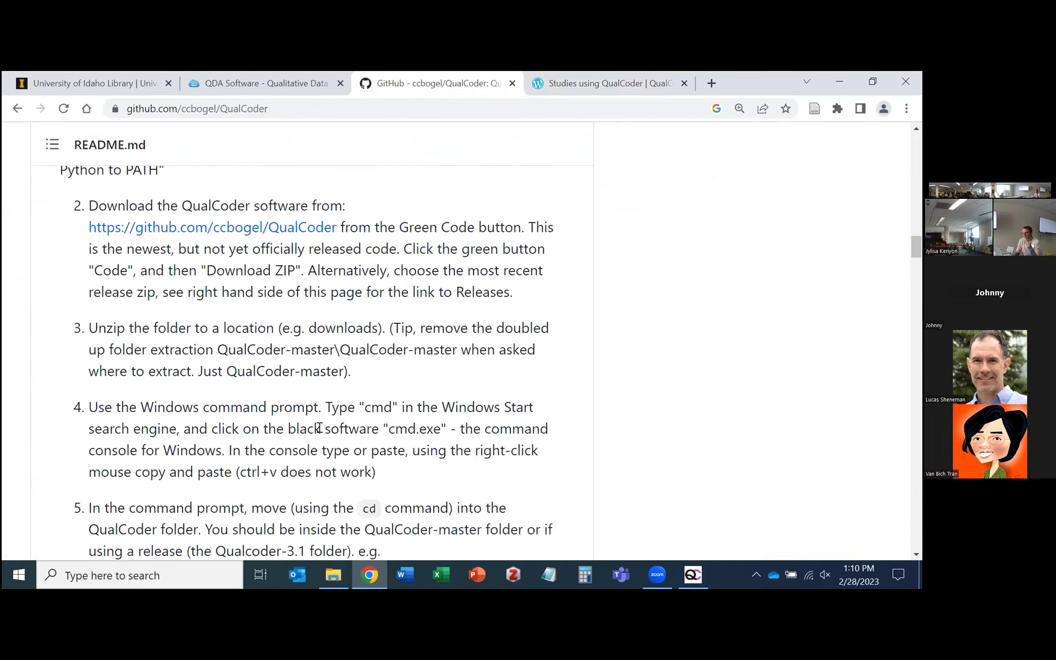
{"action": "scroll", "coordinate": [320, 427], "scroll_direction": "down", "scroll_amount": 20}
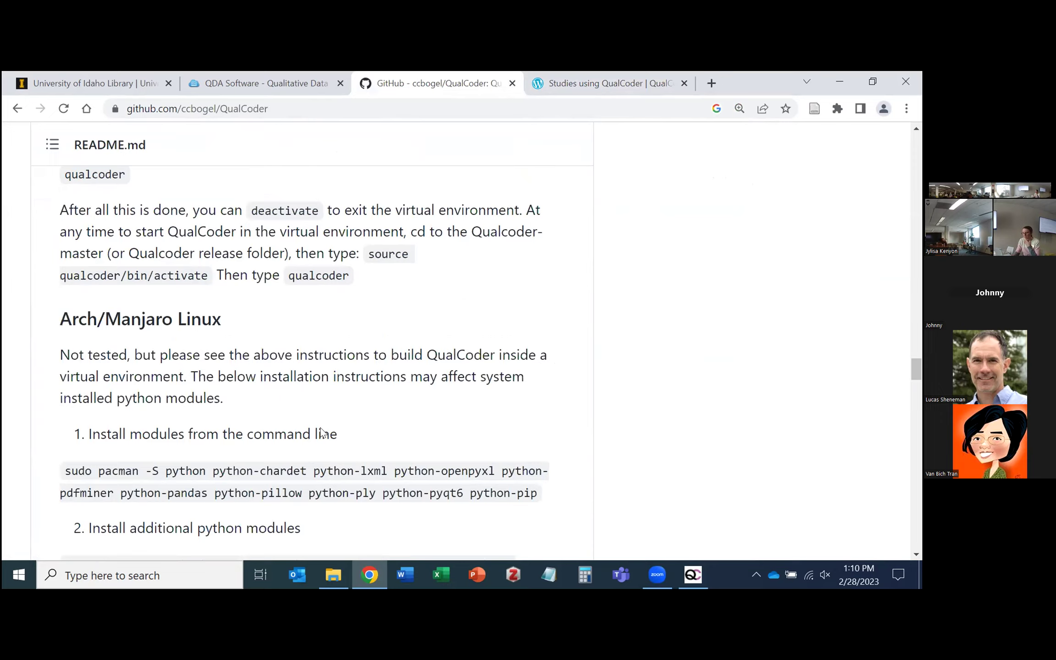
{"action": "scroll", "coordinate": [323, 432], "scroll_direction": "down", "scroll_amount": 15}
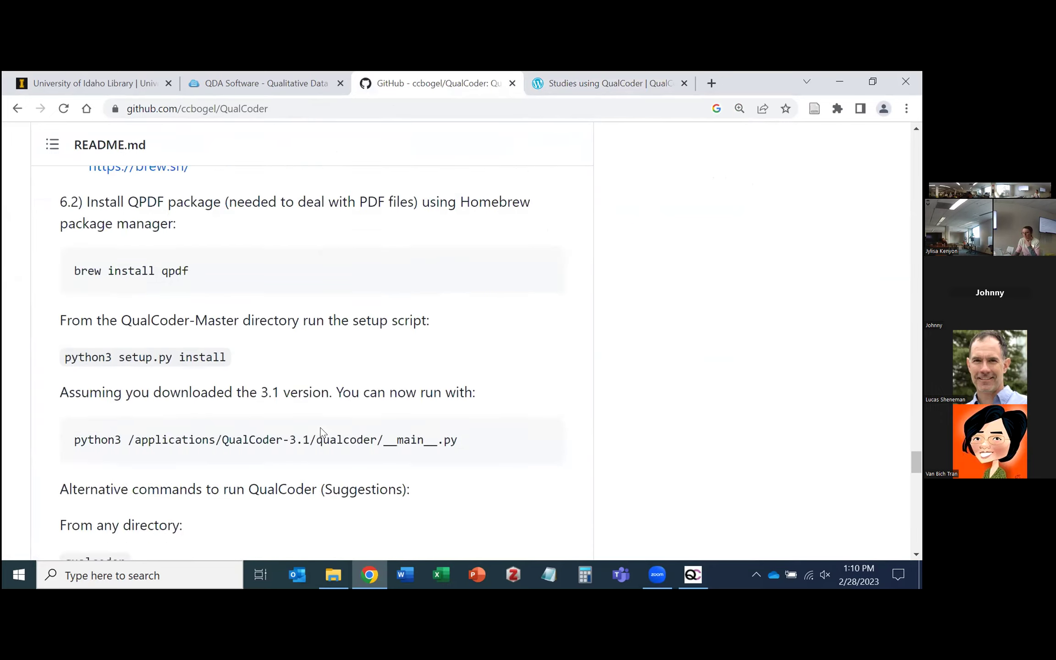
{"action": "scroll", "coordinate": [324, 433], "scroll_direction": "up", "scroll_amount": 3}
{"action": "scroll", "coordinate": [321, 431], "scroll_direction": "down", "scroll_amount": 10}
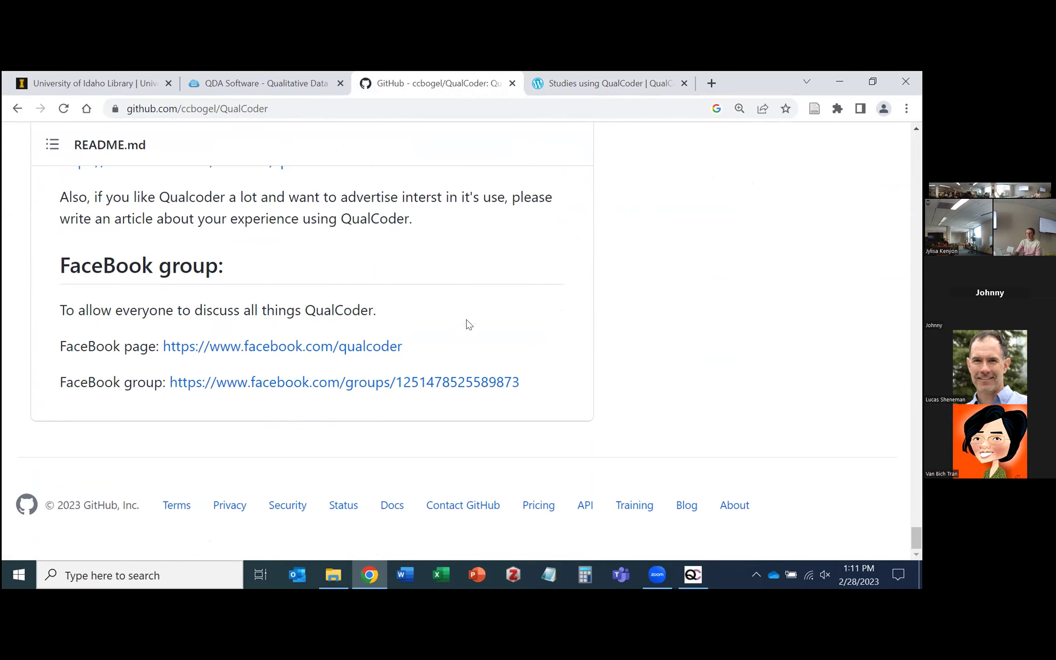
{"action": "scroll", "coordinate": [466, 320], "scroll_direction": "up", "scroll_amount": 6}
{"action": "scroll", "coordinate": [468, 324], "scroll_direction": "up", "scroll_amount": 20}
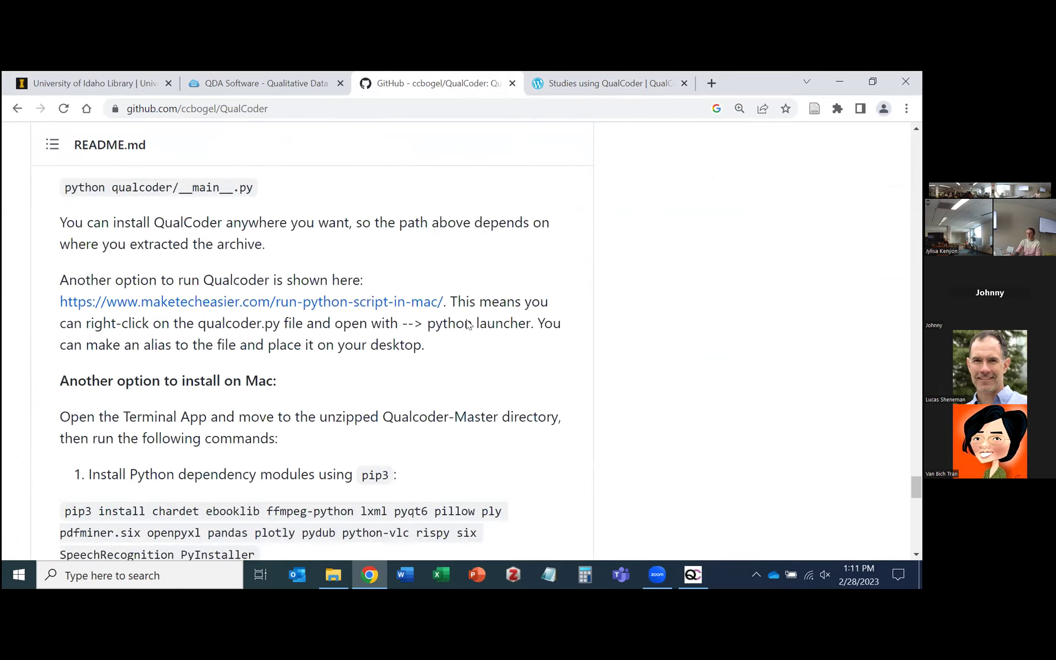
{"action": "scroll", "coordinate": [468, 324], "scroll_direction": "up", "scroll_amount": 20}
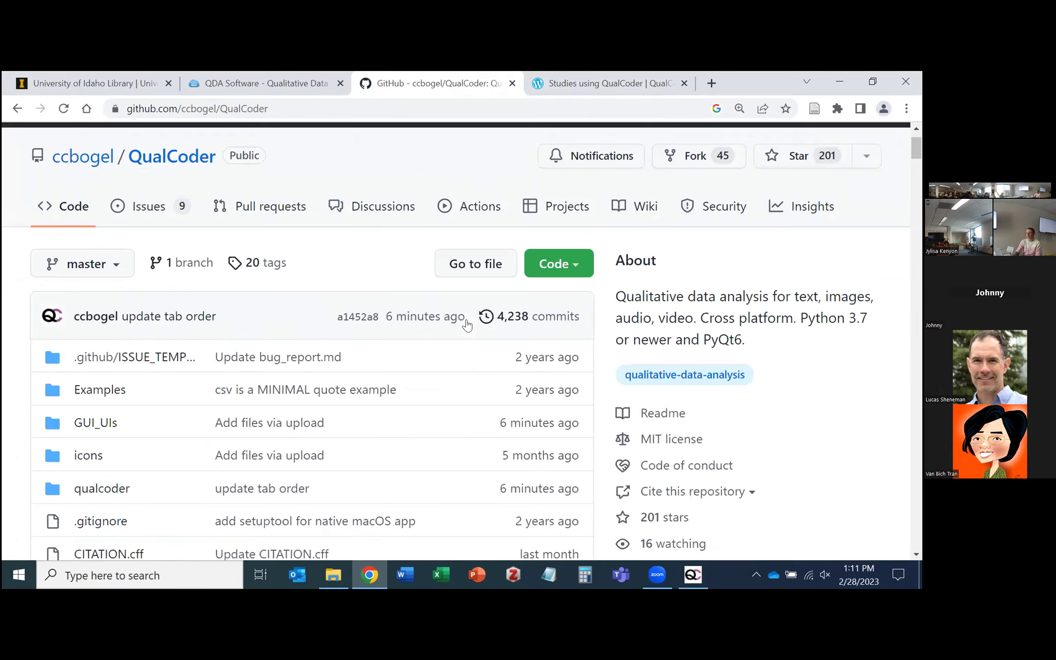
{"action": "scroll", "coordinate": [464, 322], "scroll_direction": "down", "scroll_amount": 1}
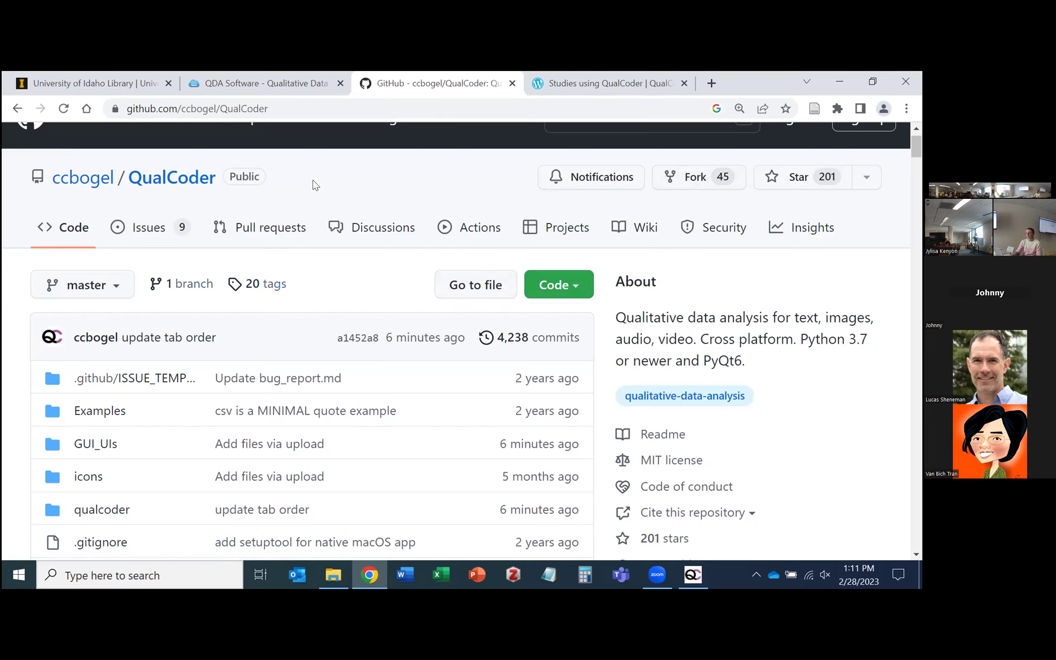
Switch to the Illinois Library qualitative data analysis guide, view its Home page and return to the QDA Software page
{"action": "left_click", "coordinate": [295, 86]}
{"action": "scroll", "coordinate": [409, 314], "scroll_direction": "up", "scroll_amount": 5}
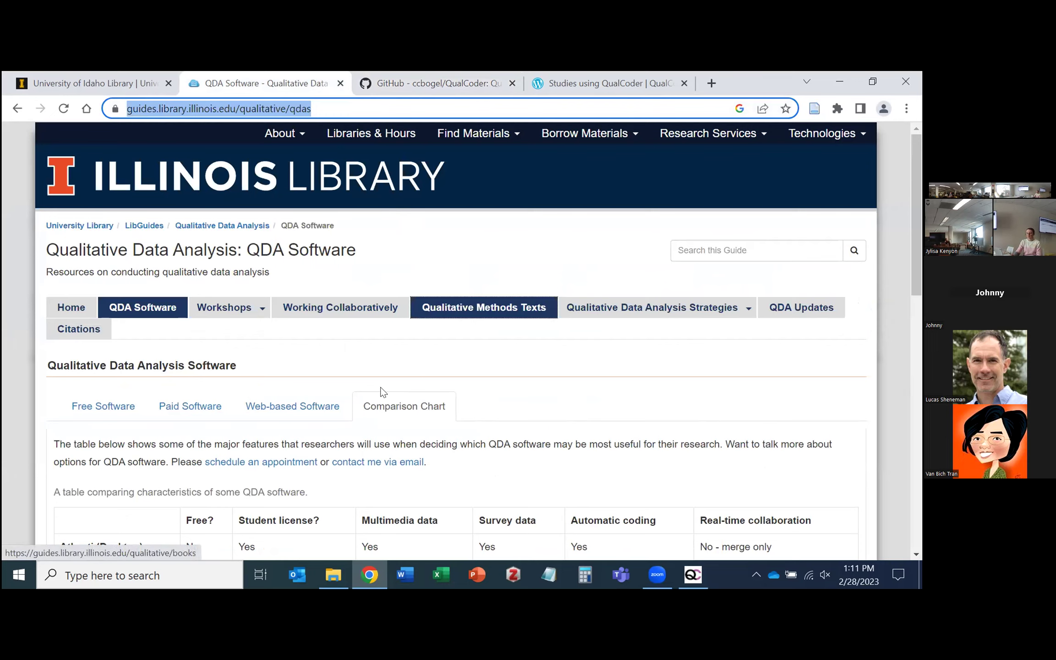
{"action": "left_click", "coordinate": [72, 307]}
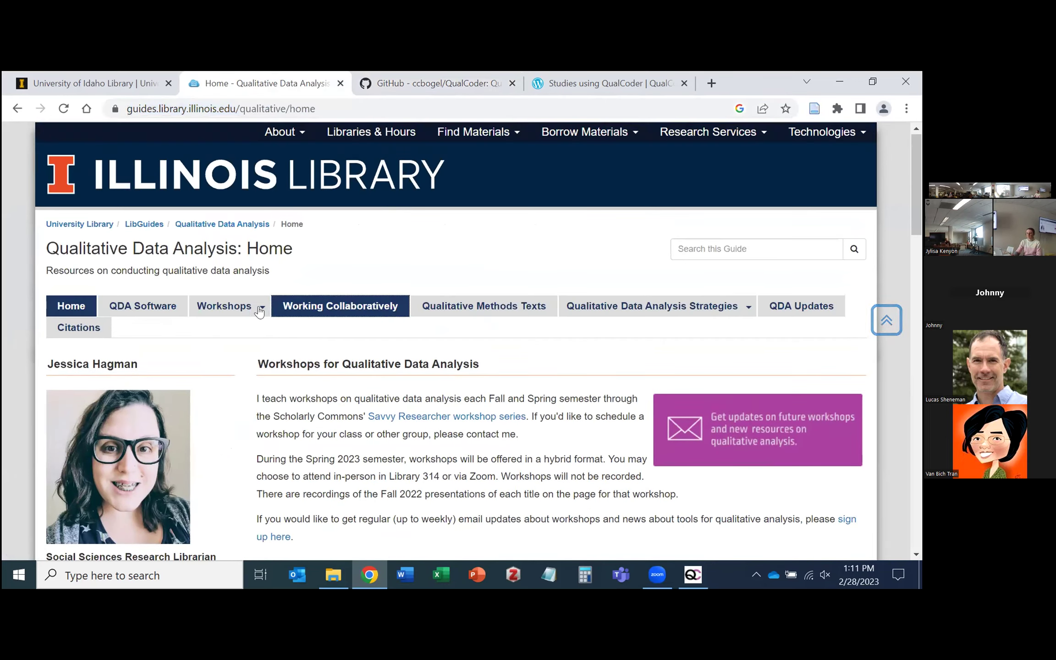
{"action": "left_click", "coordinate": [140, 308]}
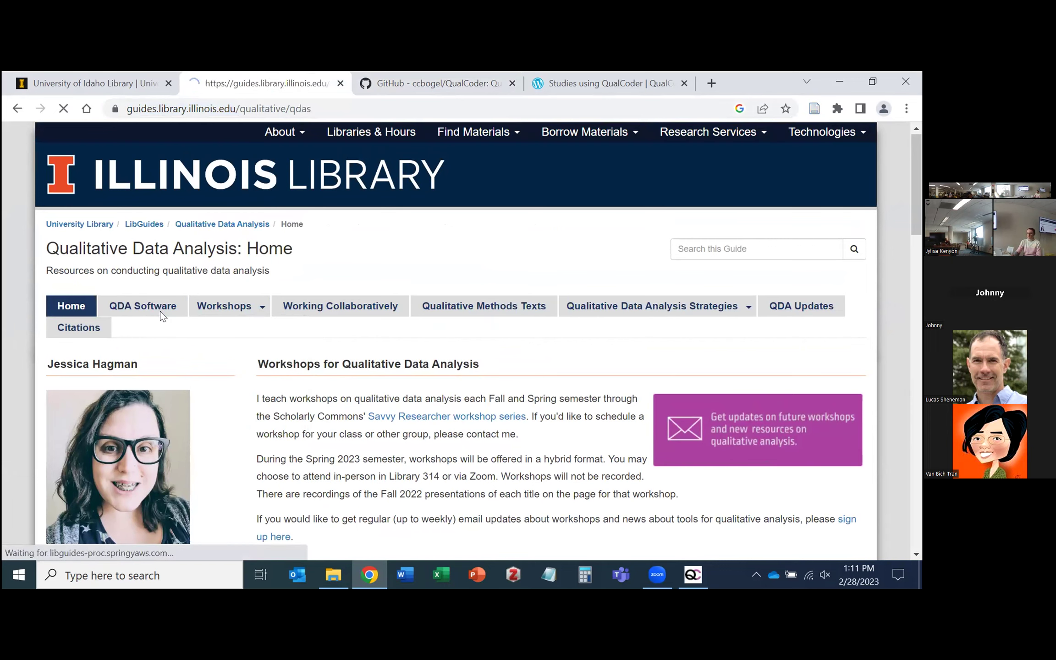
{"action": "scroll", "coordinate": [321, 366], "scroll_direction": "down", "scroll_amount": 1}
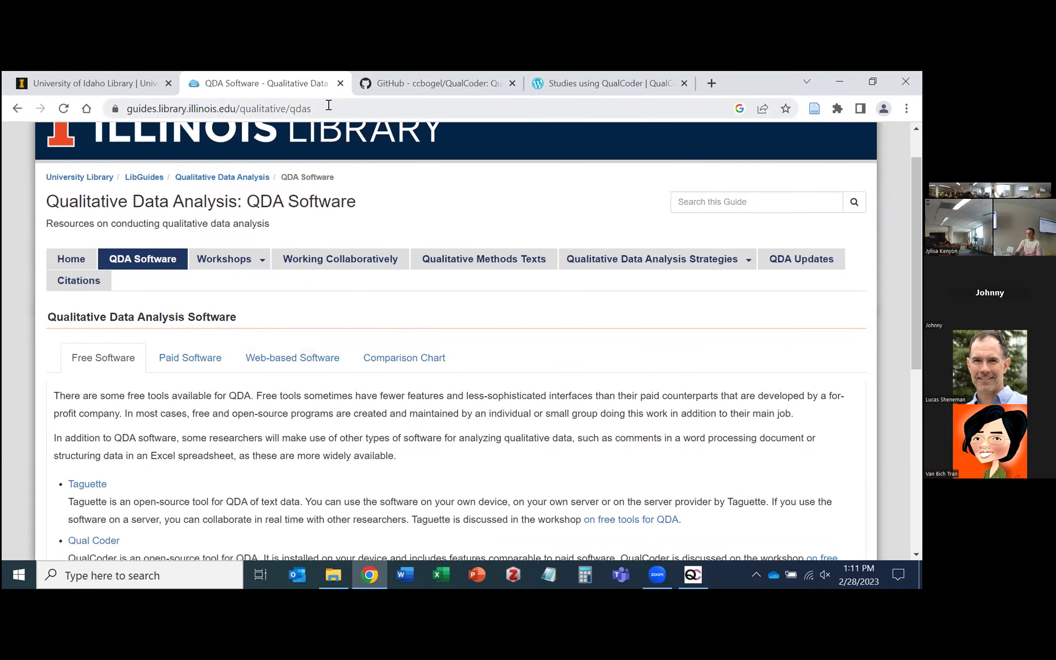
{"action": "scroll", "coordinate": [349, 283], "scroll_direction": "down", "scroll_amount": 1}
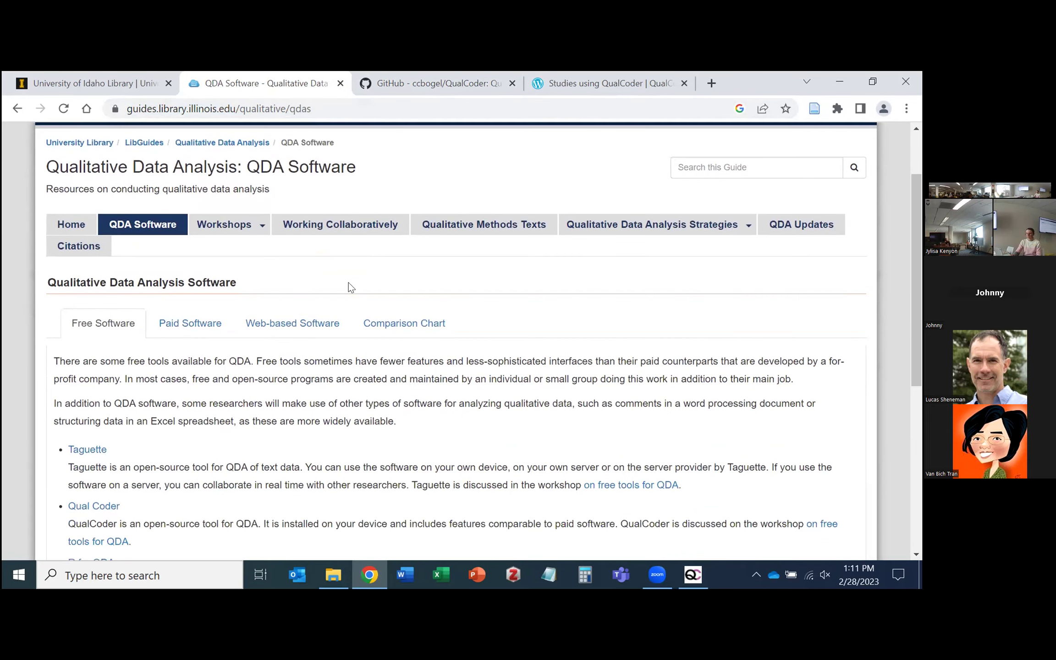
Examine the QDA software Comparison Chart and its characteristic definitions, with a glance back at the QualCoder GitHub repository
{"action": "left_click", "coordinate": [380, 325]}
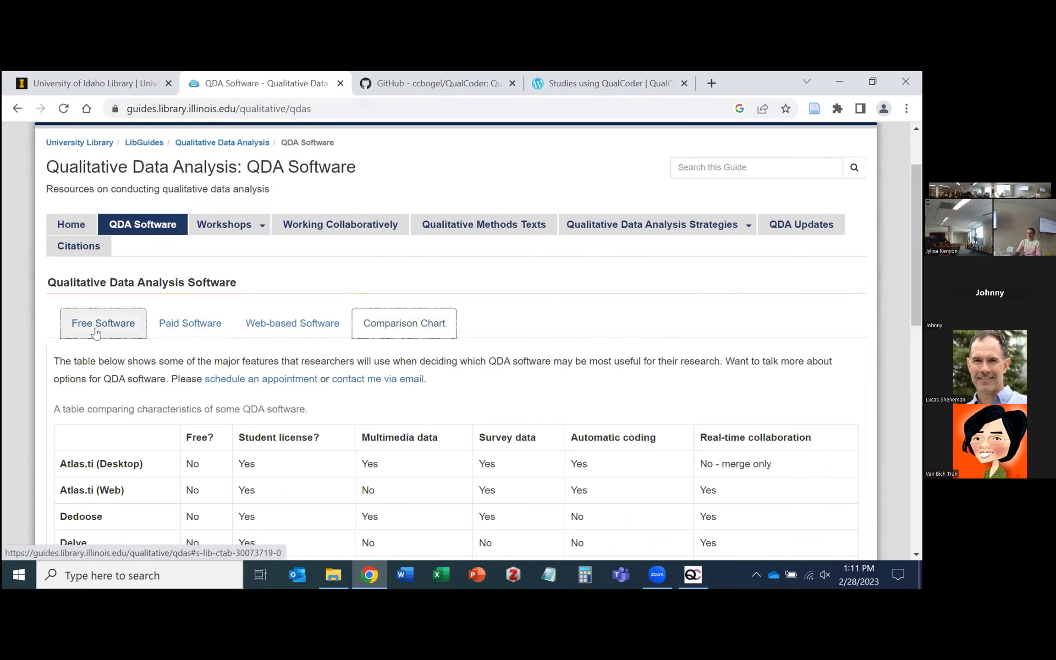
{"action": "scroll", "coordinate": [296, 330], "scroll_direction": "down", "scroll_amount": 4}
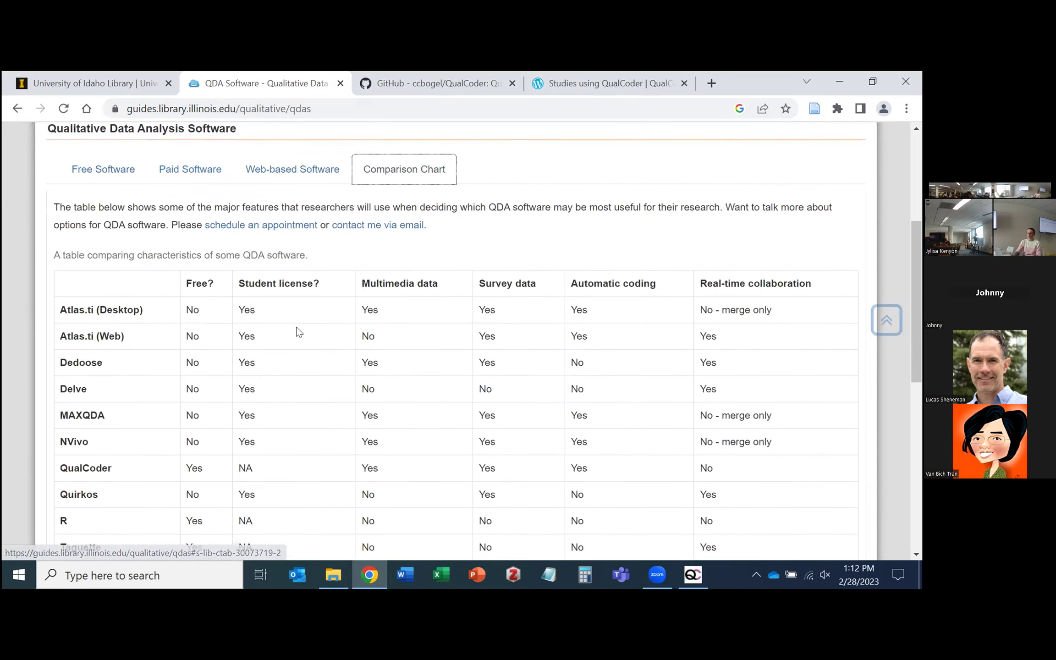
{"action": "scroll", "coordinate": [298, 331], "scroll_direction": "down", "scroll_amount": 1}
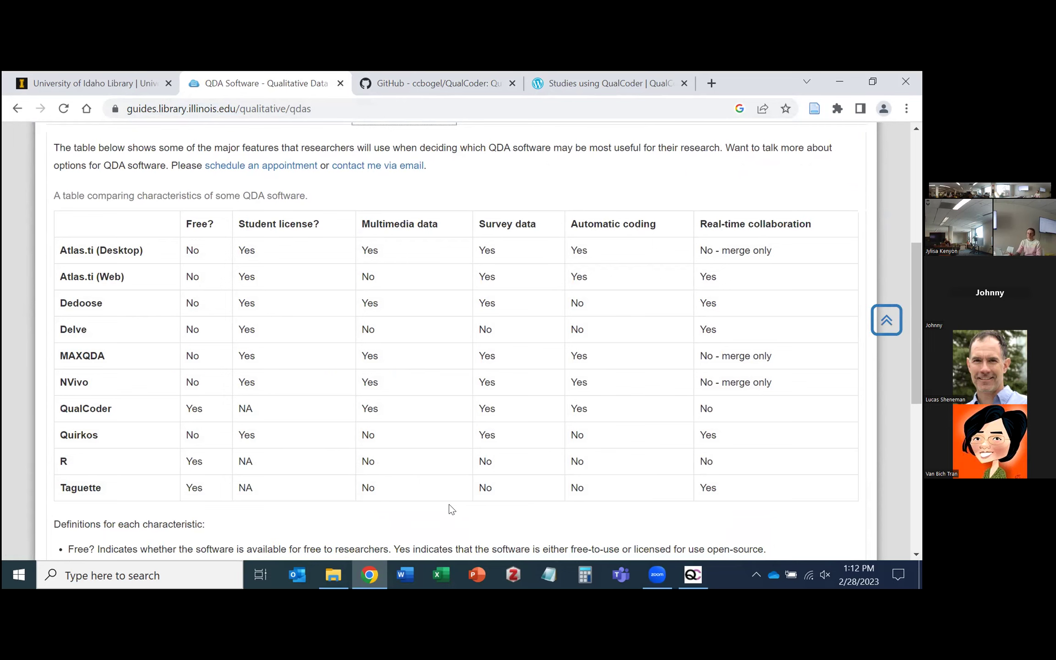
{"action": "scroll", "coordinate": [451, 510], "scroll_direction": "down", "scroll_amount": 3}
{"action": "scroll", "coordinate": [451, 510], "scroll_direction": "up", "scroll_amount": 1}
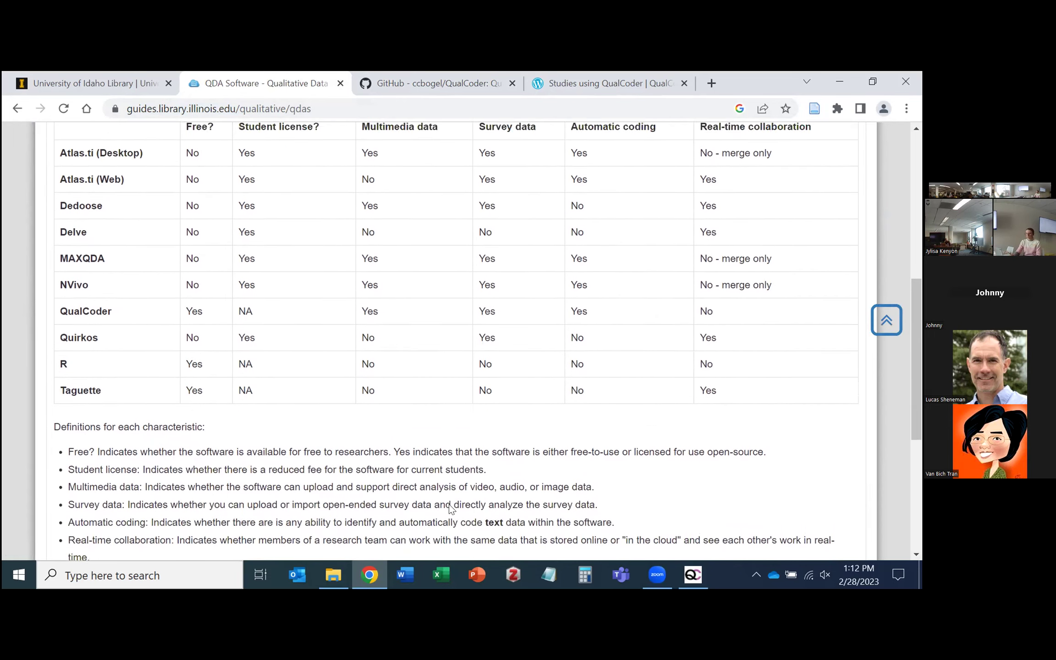
{"action": "scroll", "coordinate": [449, 506], "scroll_direction": "up", "scroll_amount": 1}
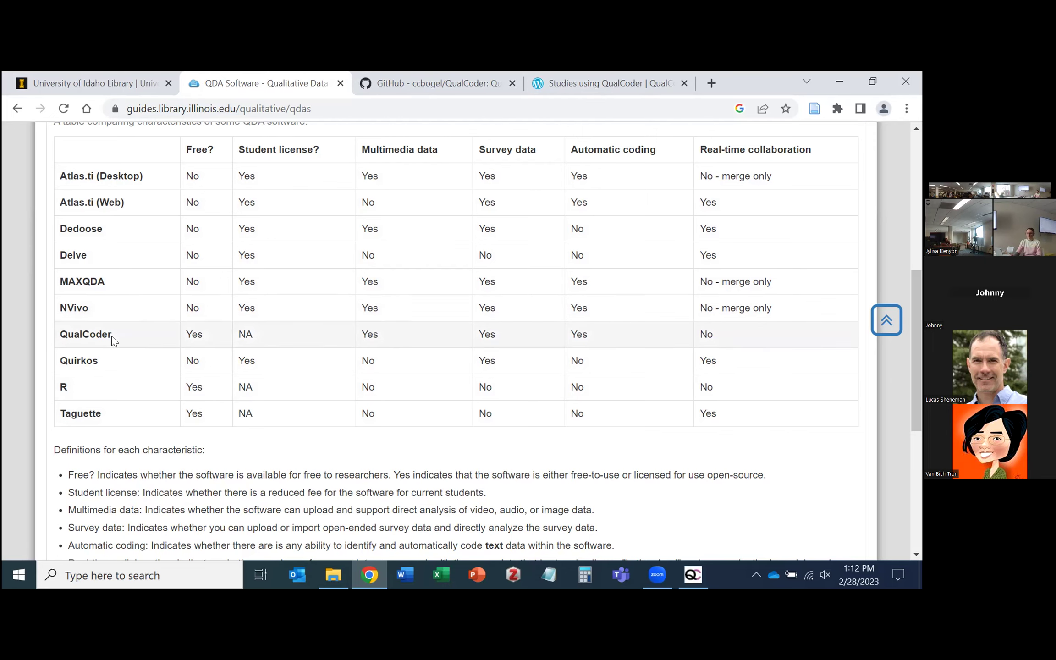
{"action": "scroll", "coordinate": [225, 454], "scroll_direction": "down", "scroll_amount": 1}
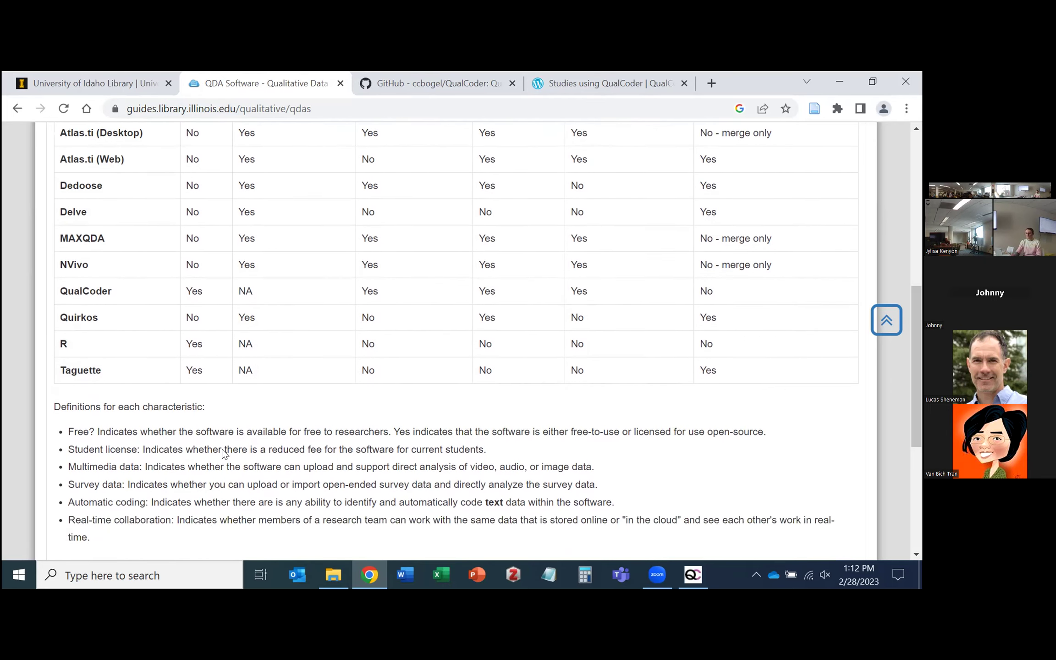
{"action": "scroll", "coordinate": [224, 454], "scroll_direction": "up", "scroll_amount": 1}
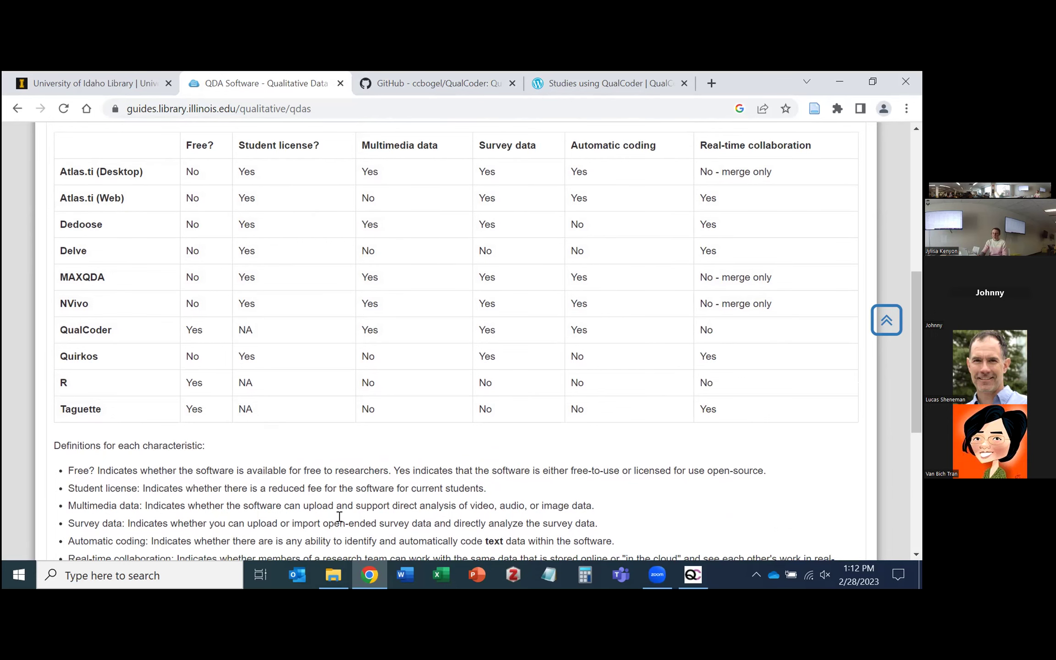
{"action": "left_click", "coordinate": [455, 72]}
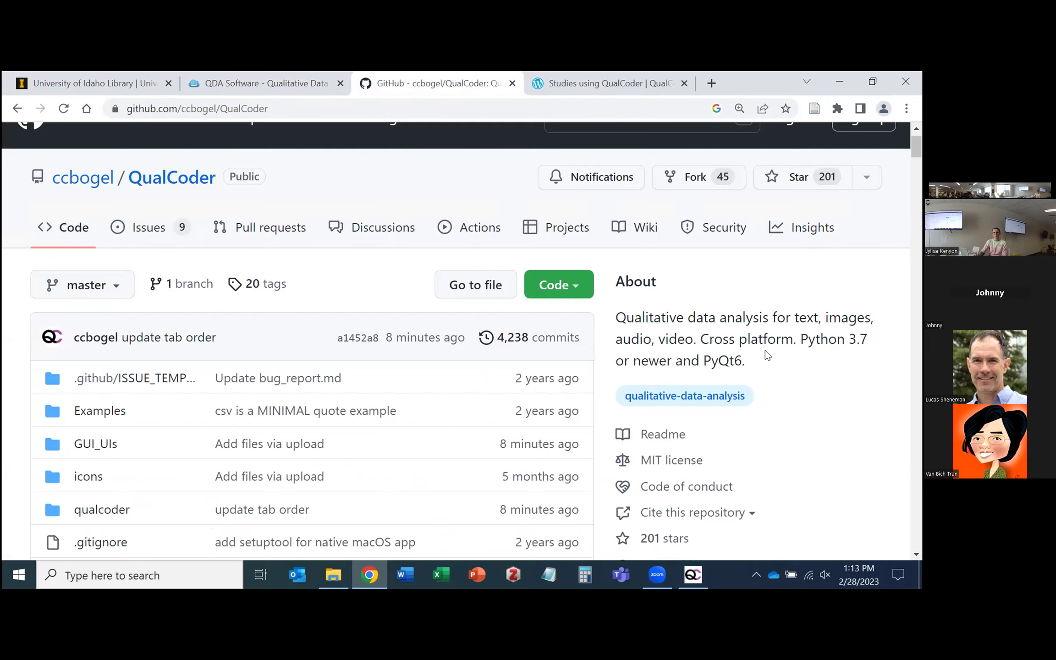
{"action": "left_click", "coordinate": [301, 83]}
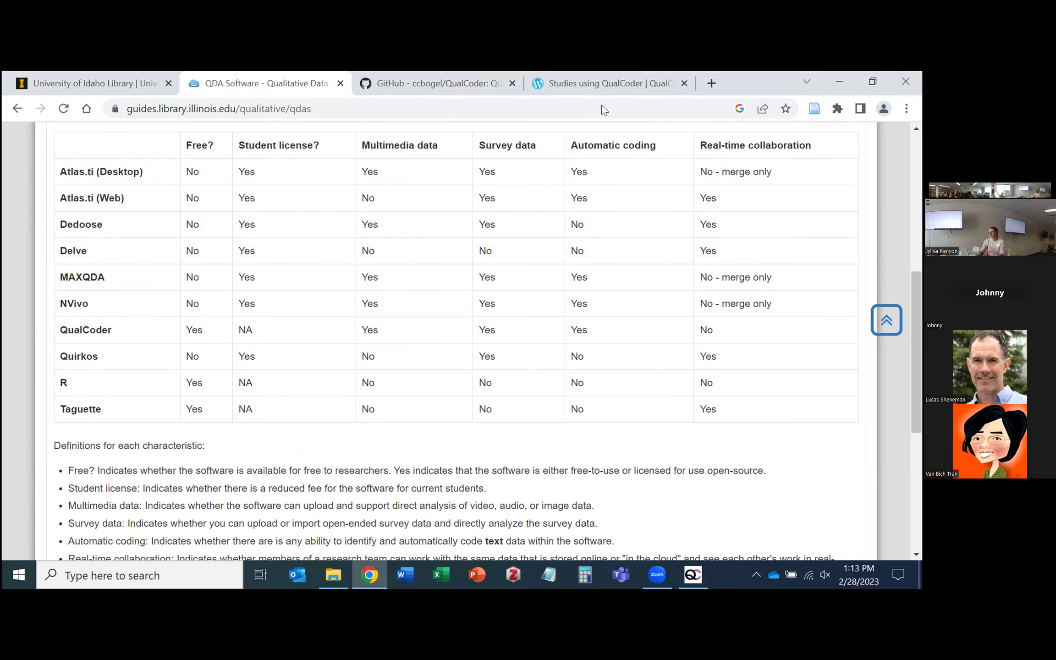
Search Google for "oral history as data" in a new browser tab and open the University of Idaho Library's Oral History (as) Data site
{"action": "left_click", "coordinate": [711, 83]}
{"action": "type", "text": "google.com"}
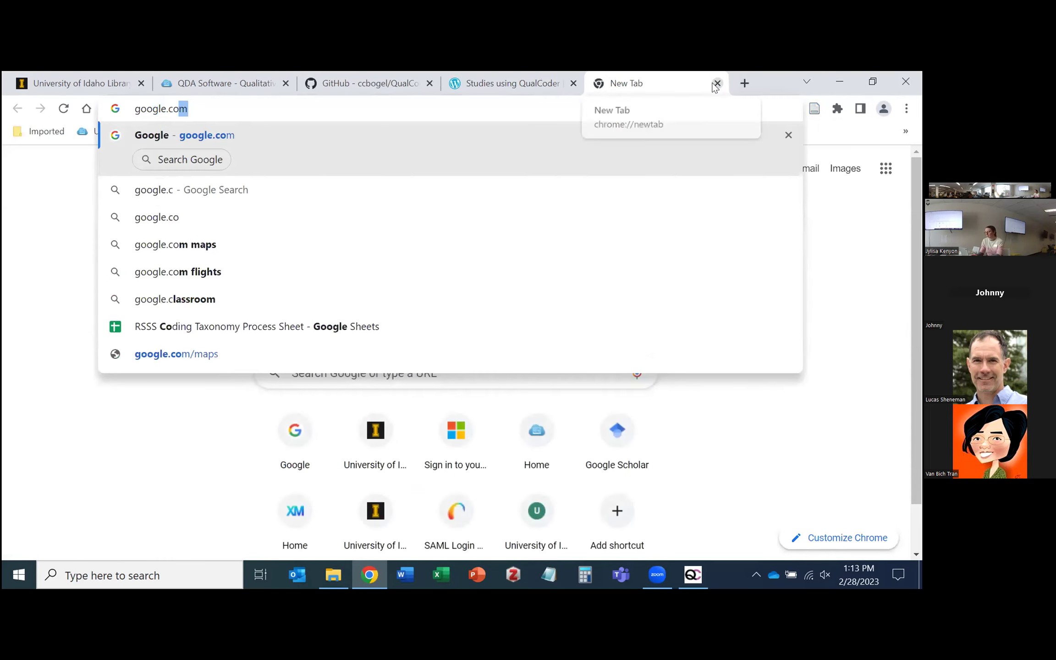
{"action": "key", "text": "Return"}
{"action": "type", "text": "oral history "}
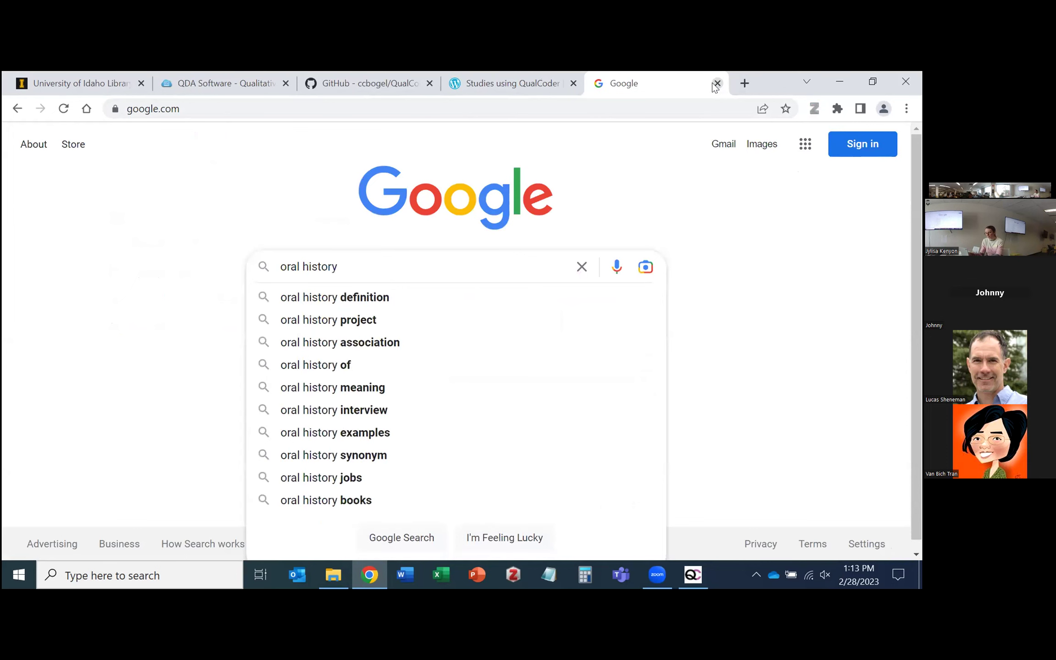
{"action": "type", "text": "as "}
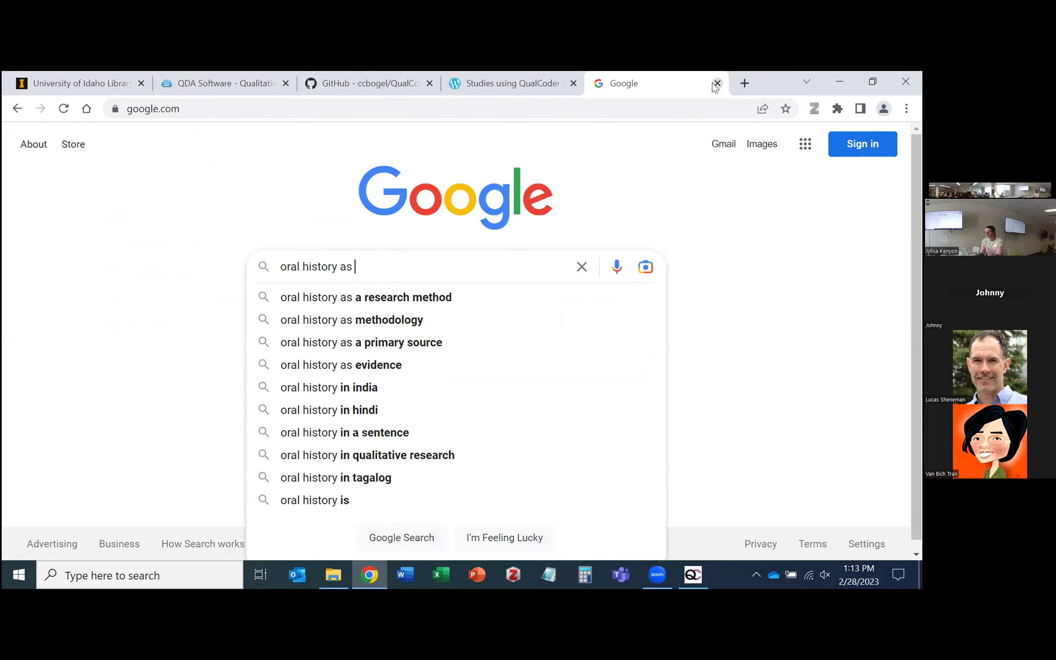
{"action": "type", "text": "data"}
{"action": "key", "text": "Return"}
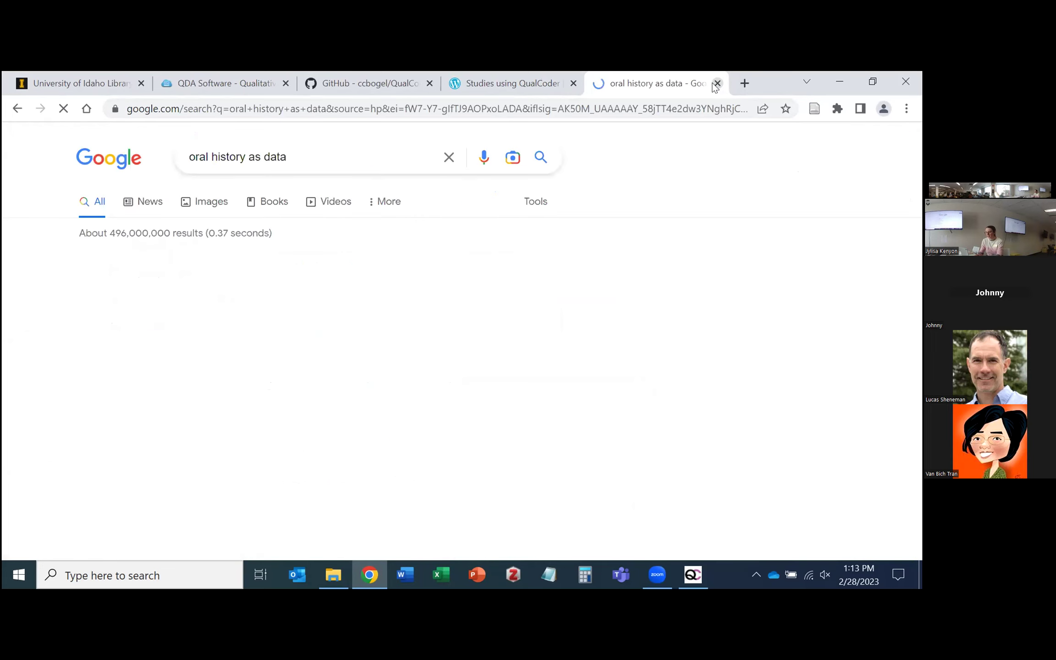
{"action": "left_click", "coordinate": [428, 293]}
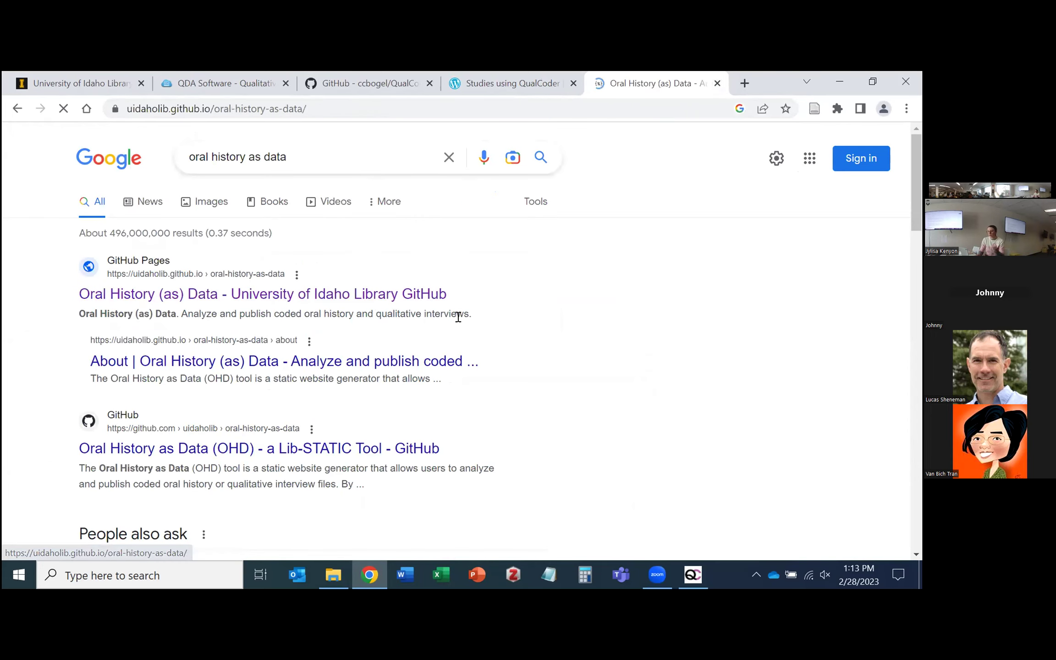
{"action": "scroll", "coordinate": [410, 398], "scroll_direction": "down", "scroll_amount": 1}
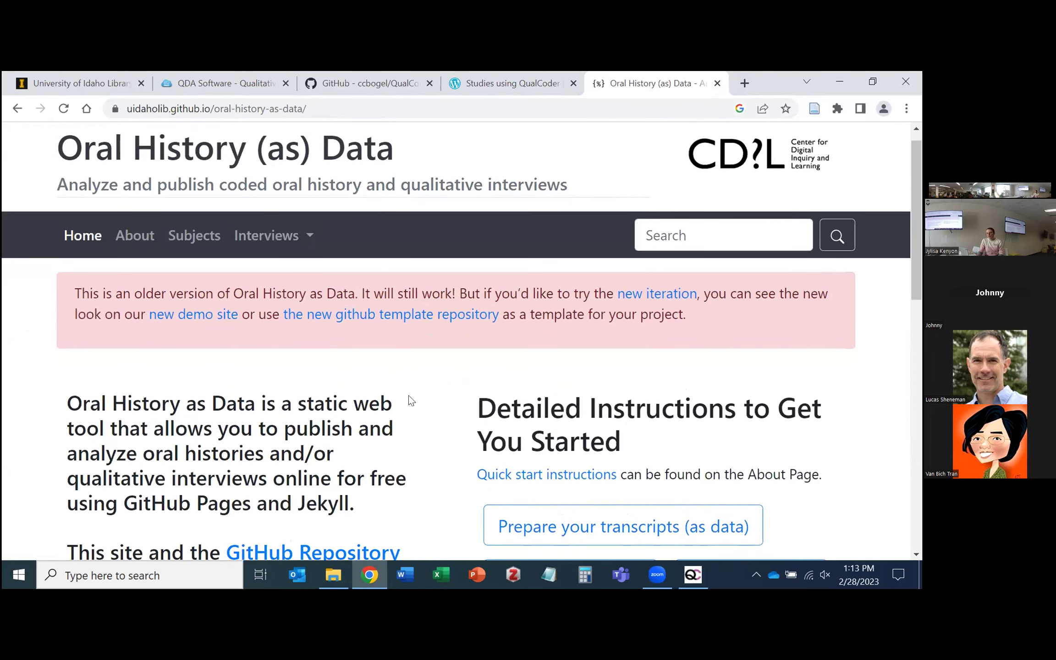